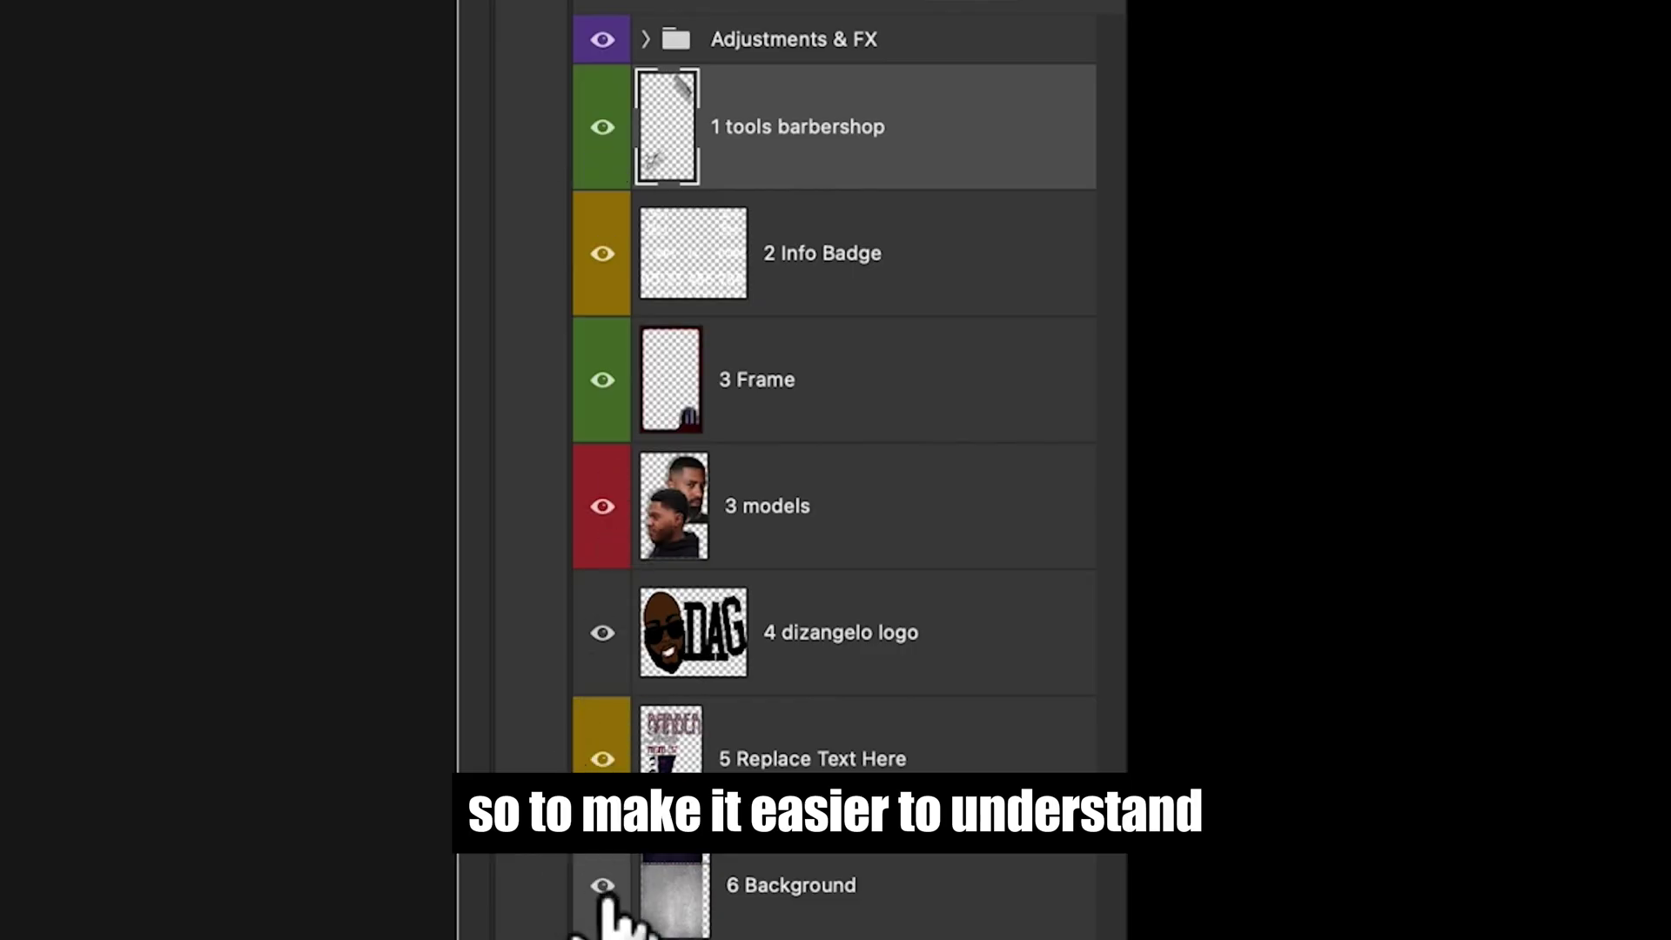
Hide every layer, then turn 6 Background and 5 Replace Text Here back on
drag(601, 379, 605, 750)
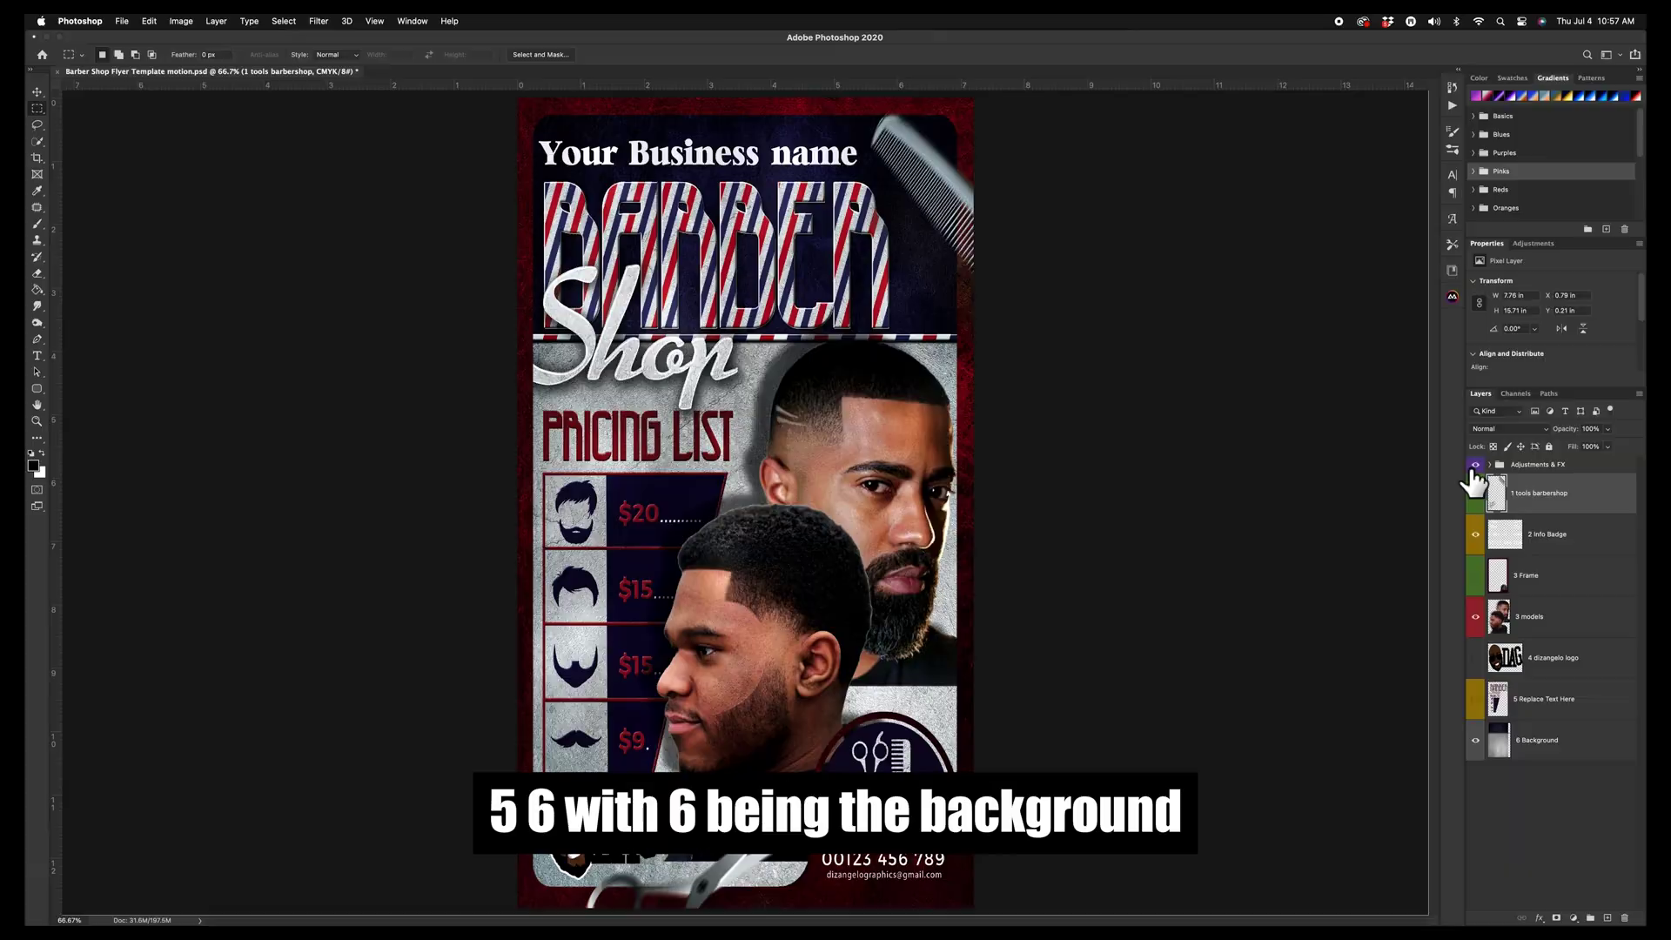
drag(1475, 465, 1477, 631)
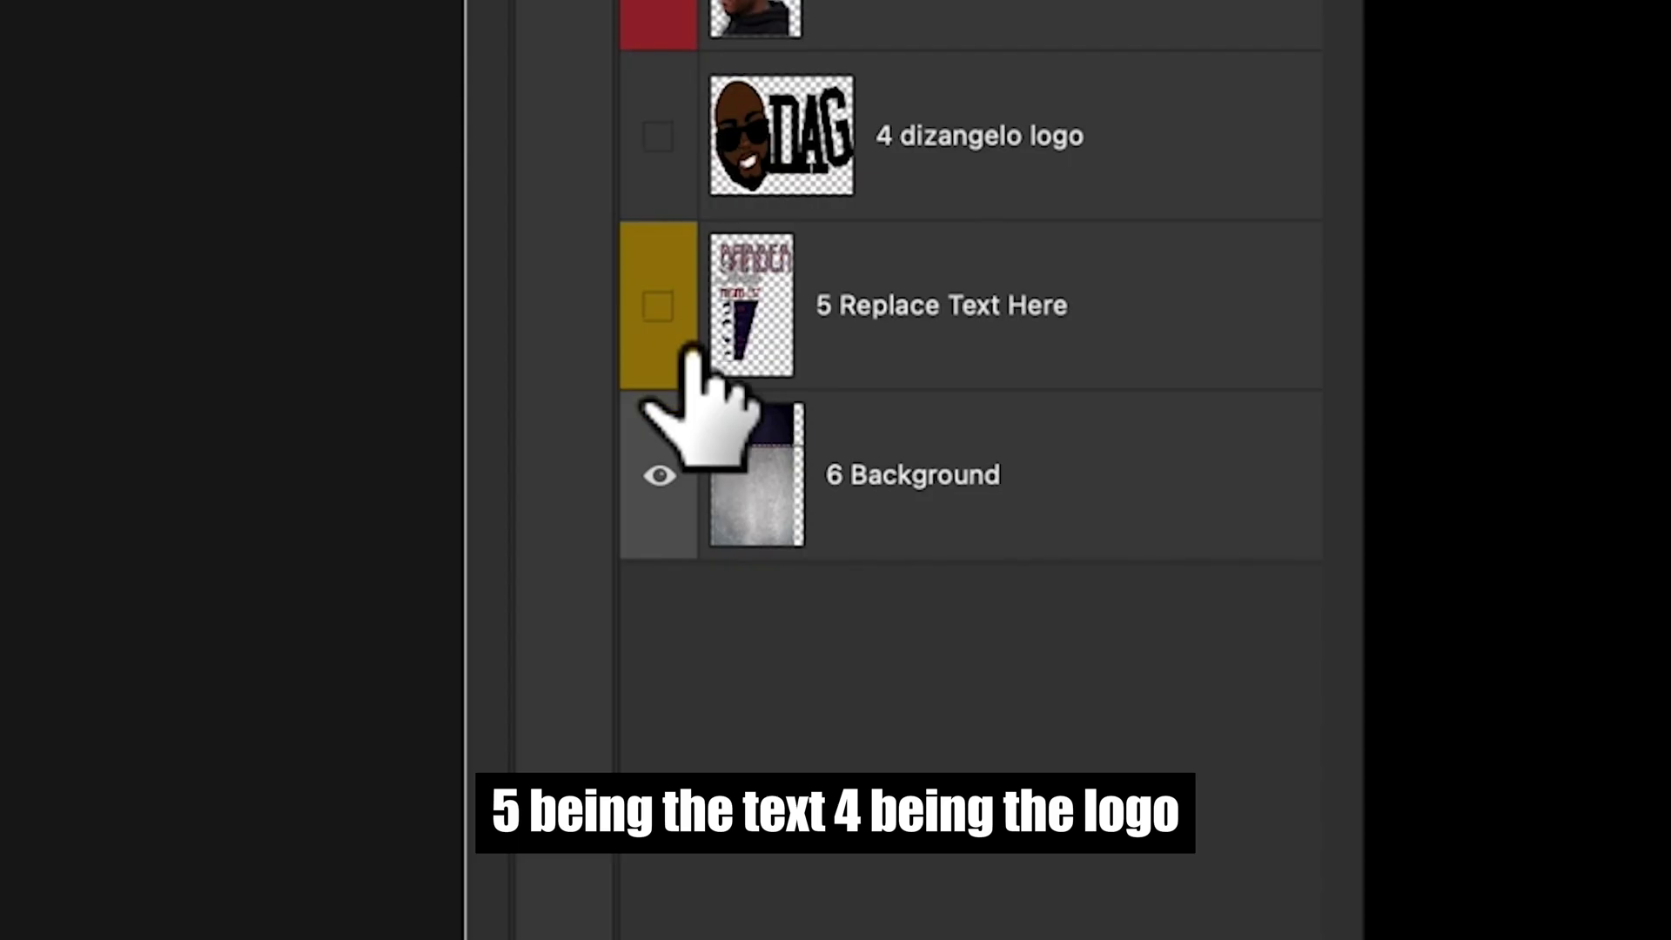
click(1476, 740)
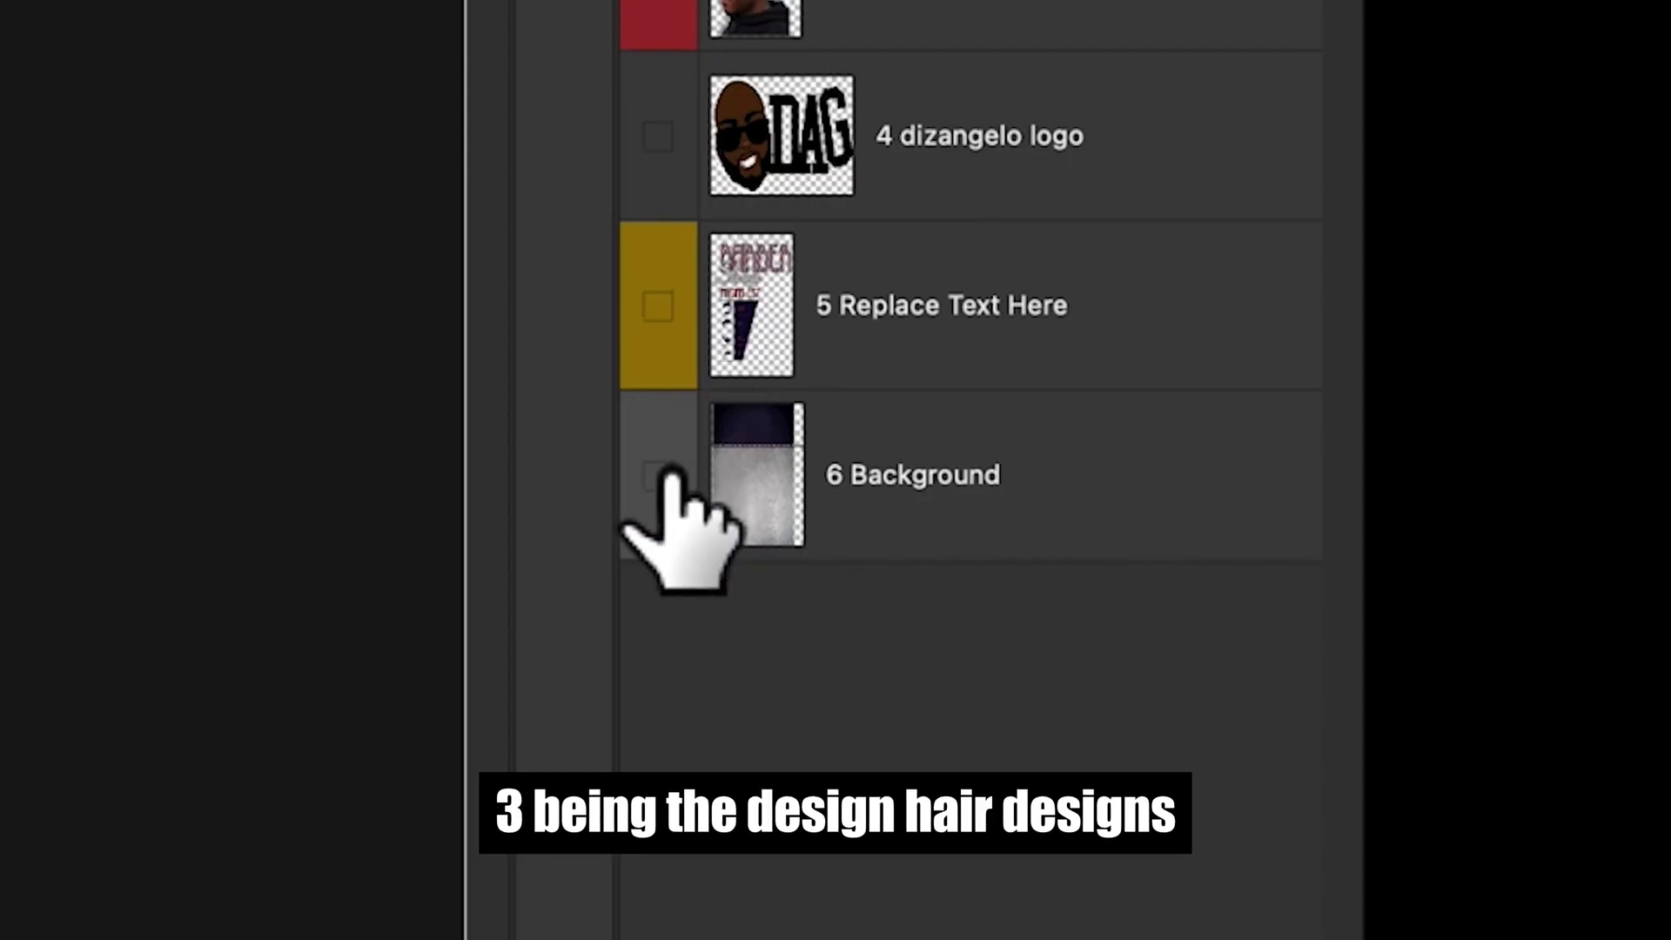
click(666, 476)
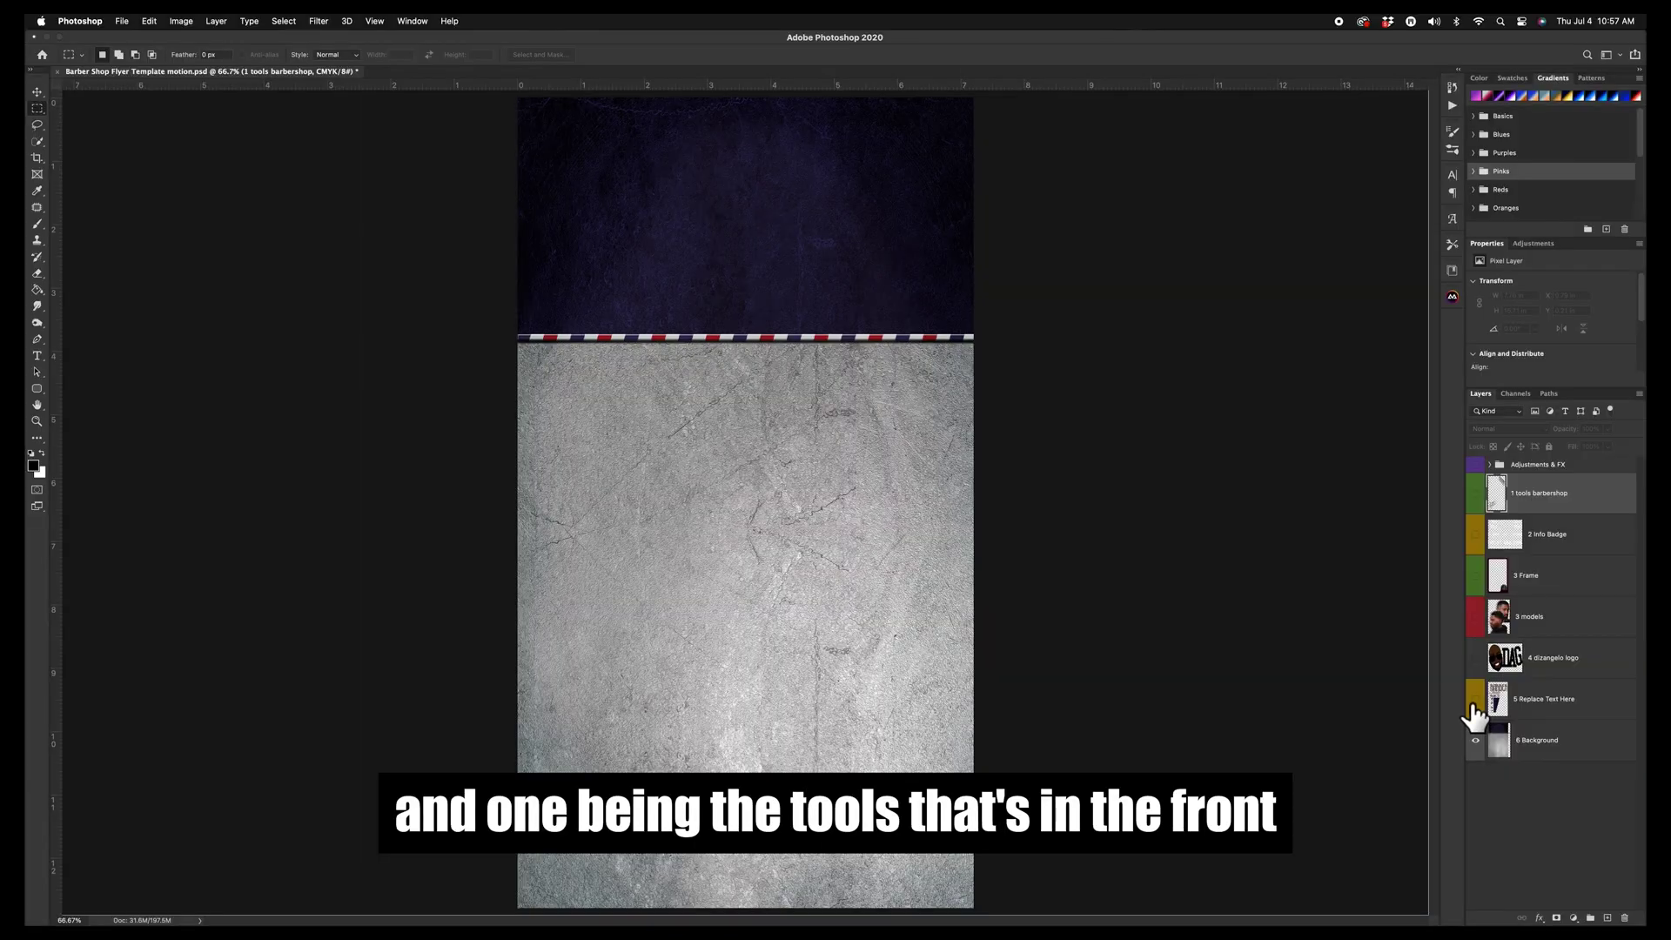
click(533, 491)
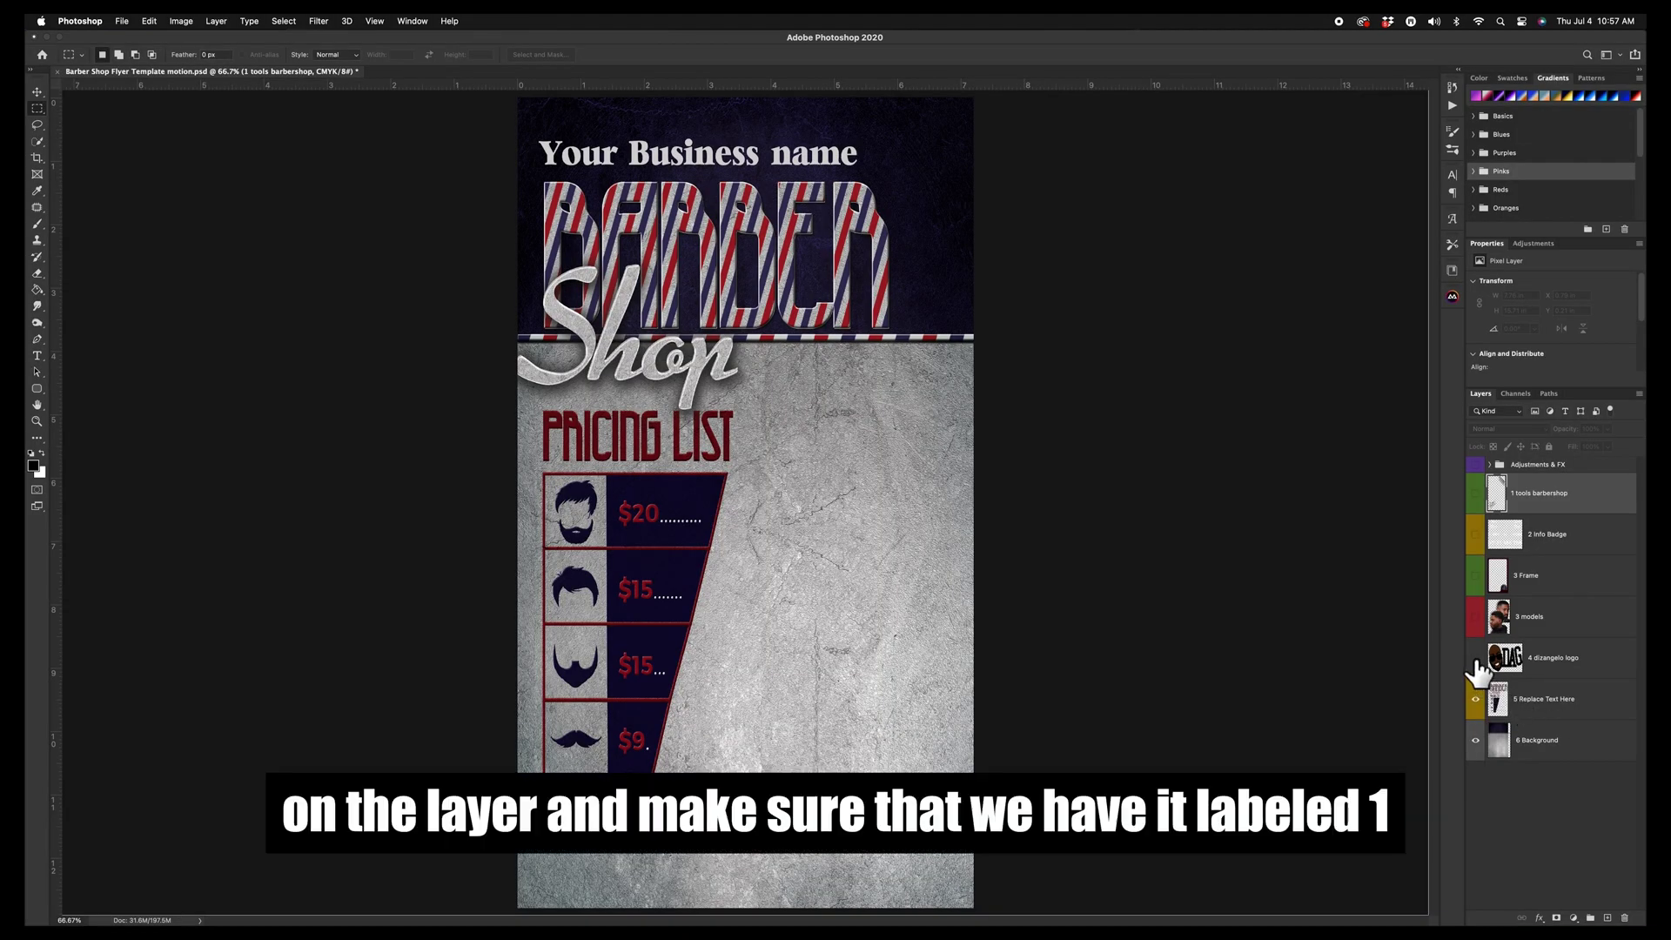
Show the 4 logo, 3 models, 3 Frame, 2 Info Badge and 1 tools layers, and hide Adjustments & FX
click(1476, 658)
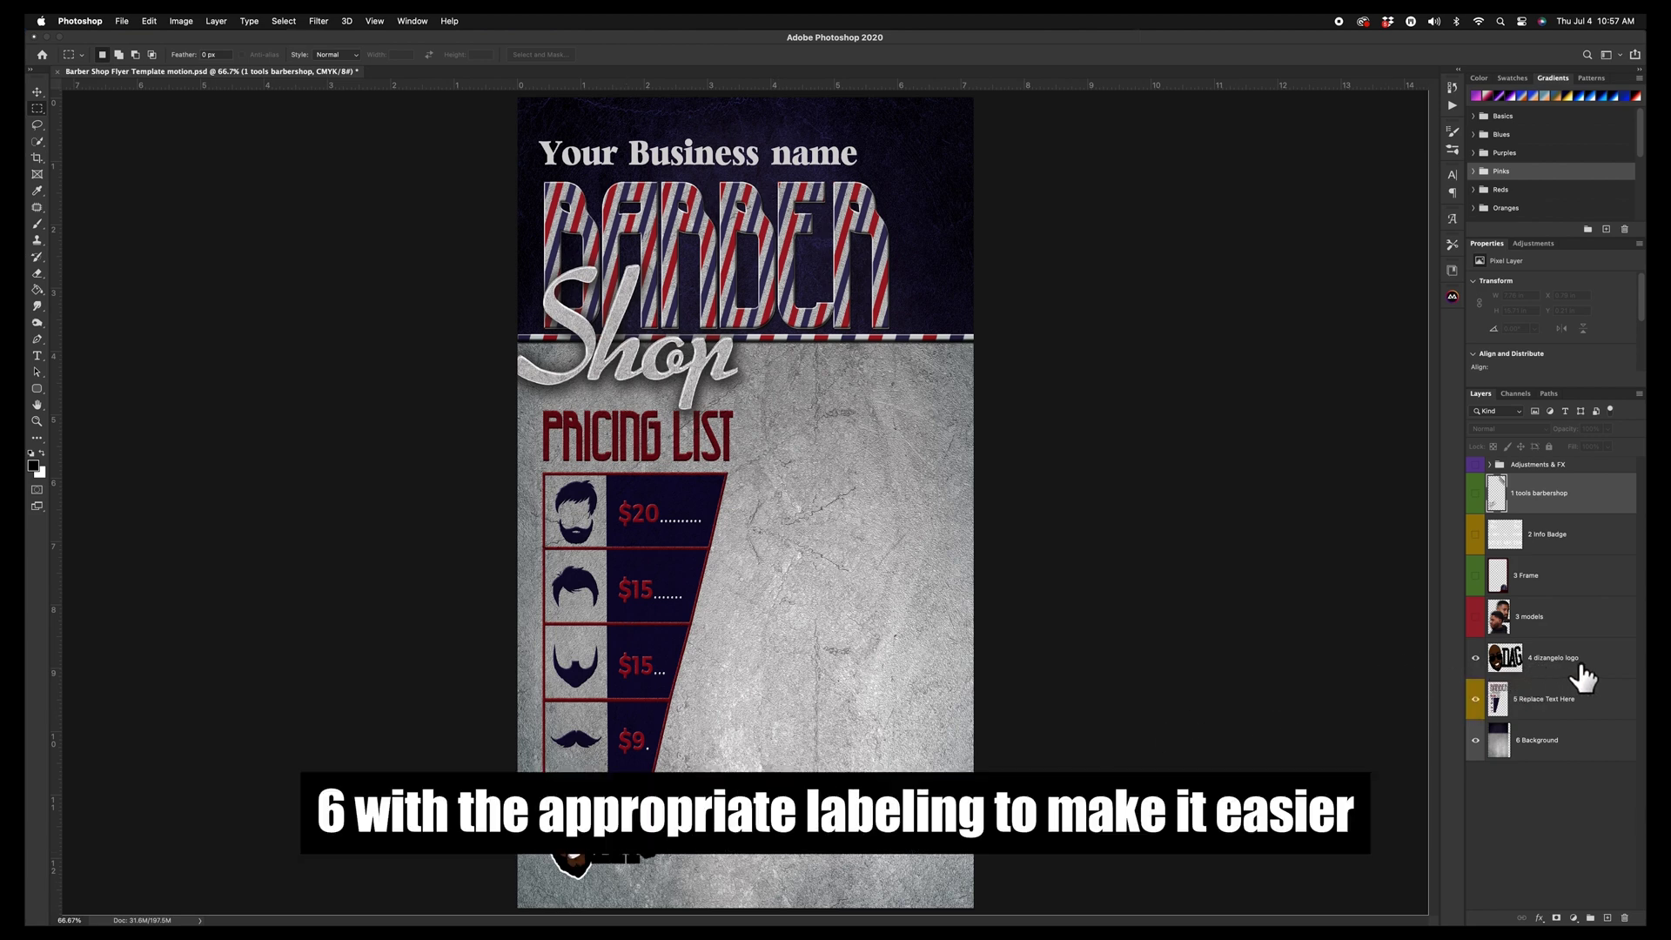
click(1475, 616)
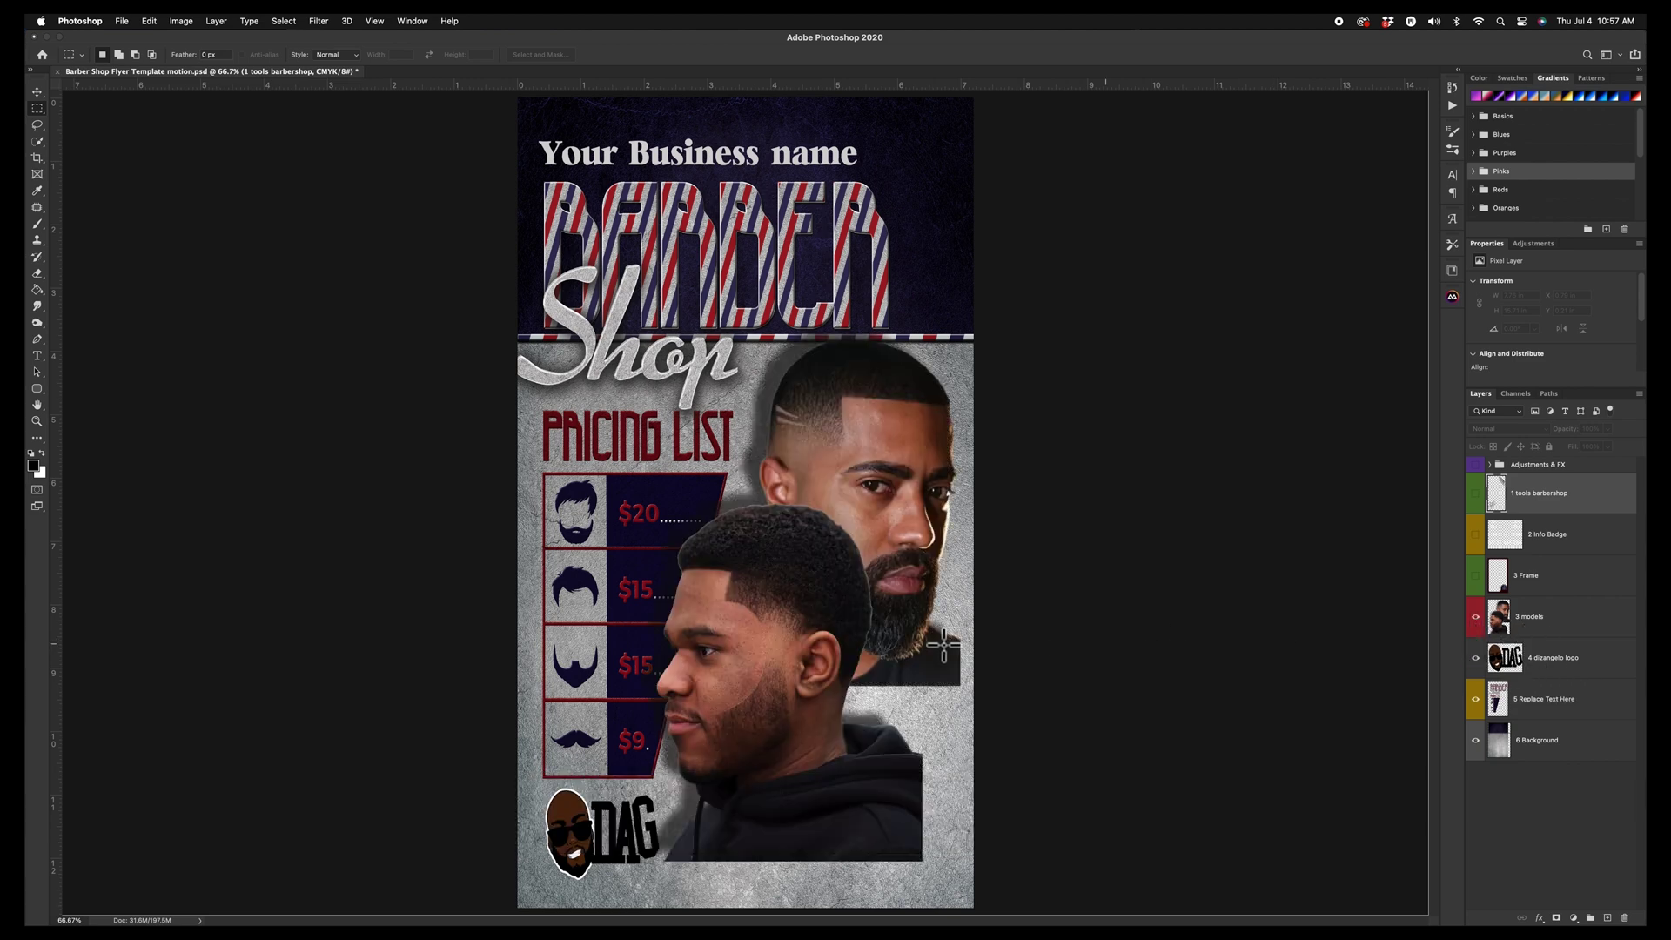
click(1474, 576)
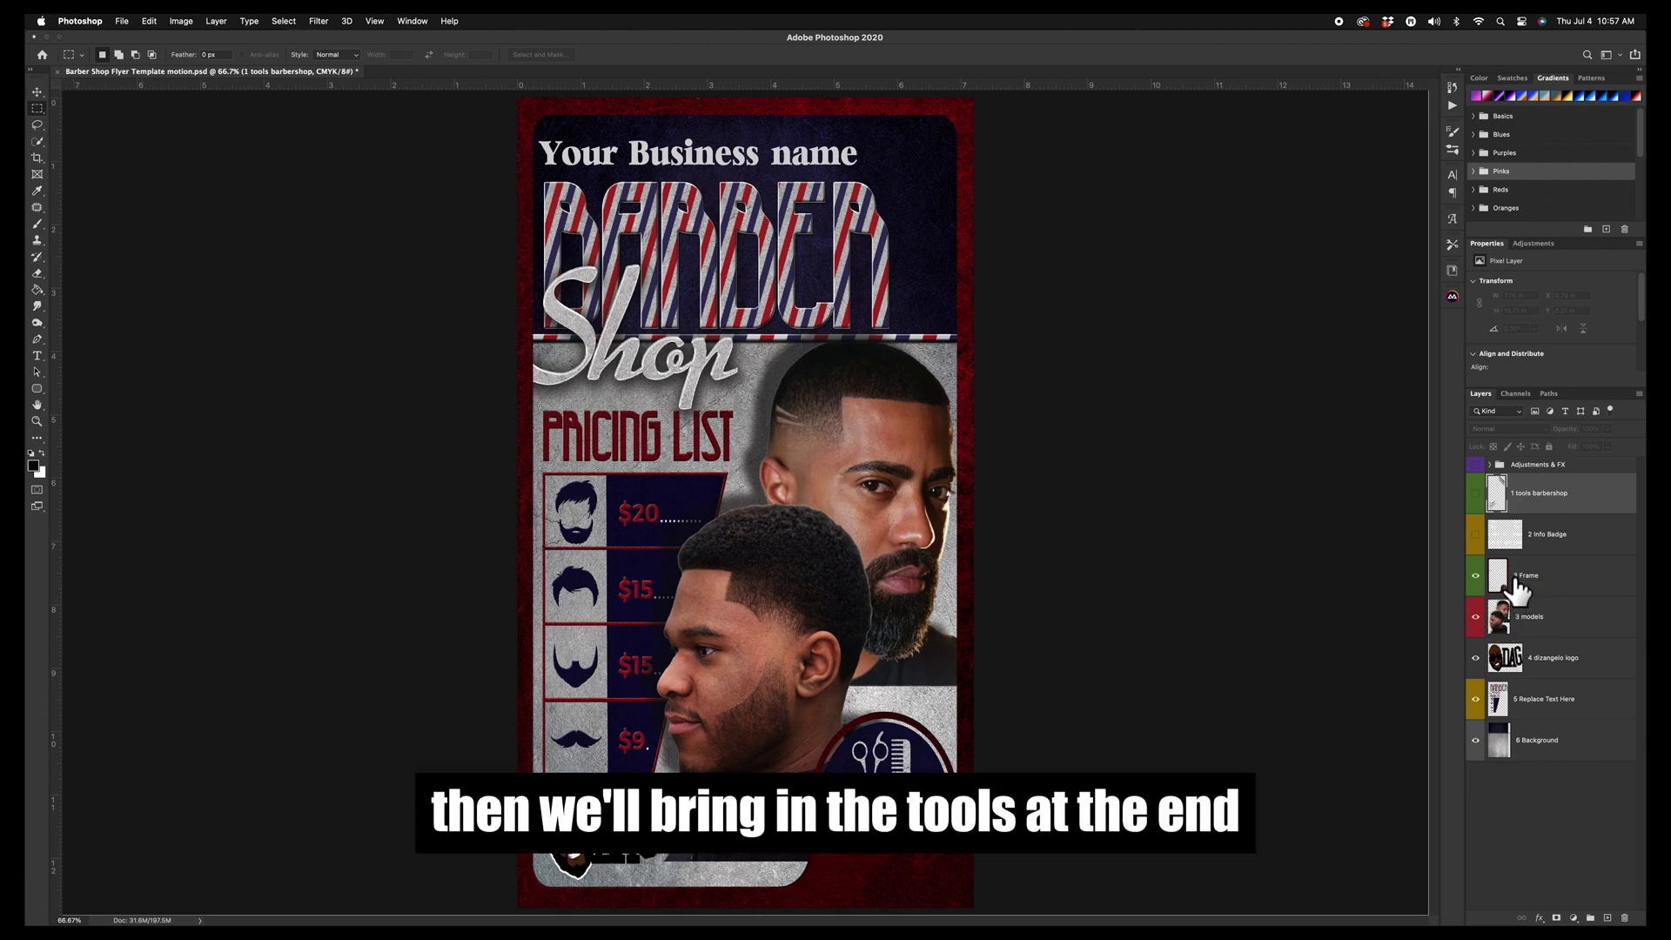
click(1476, 535)
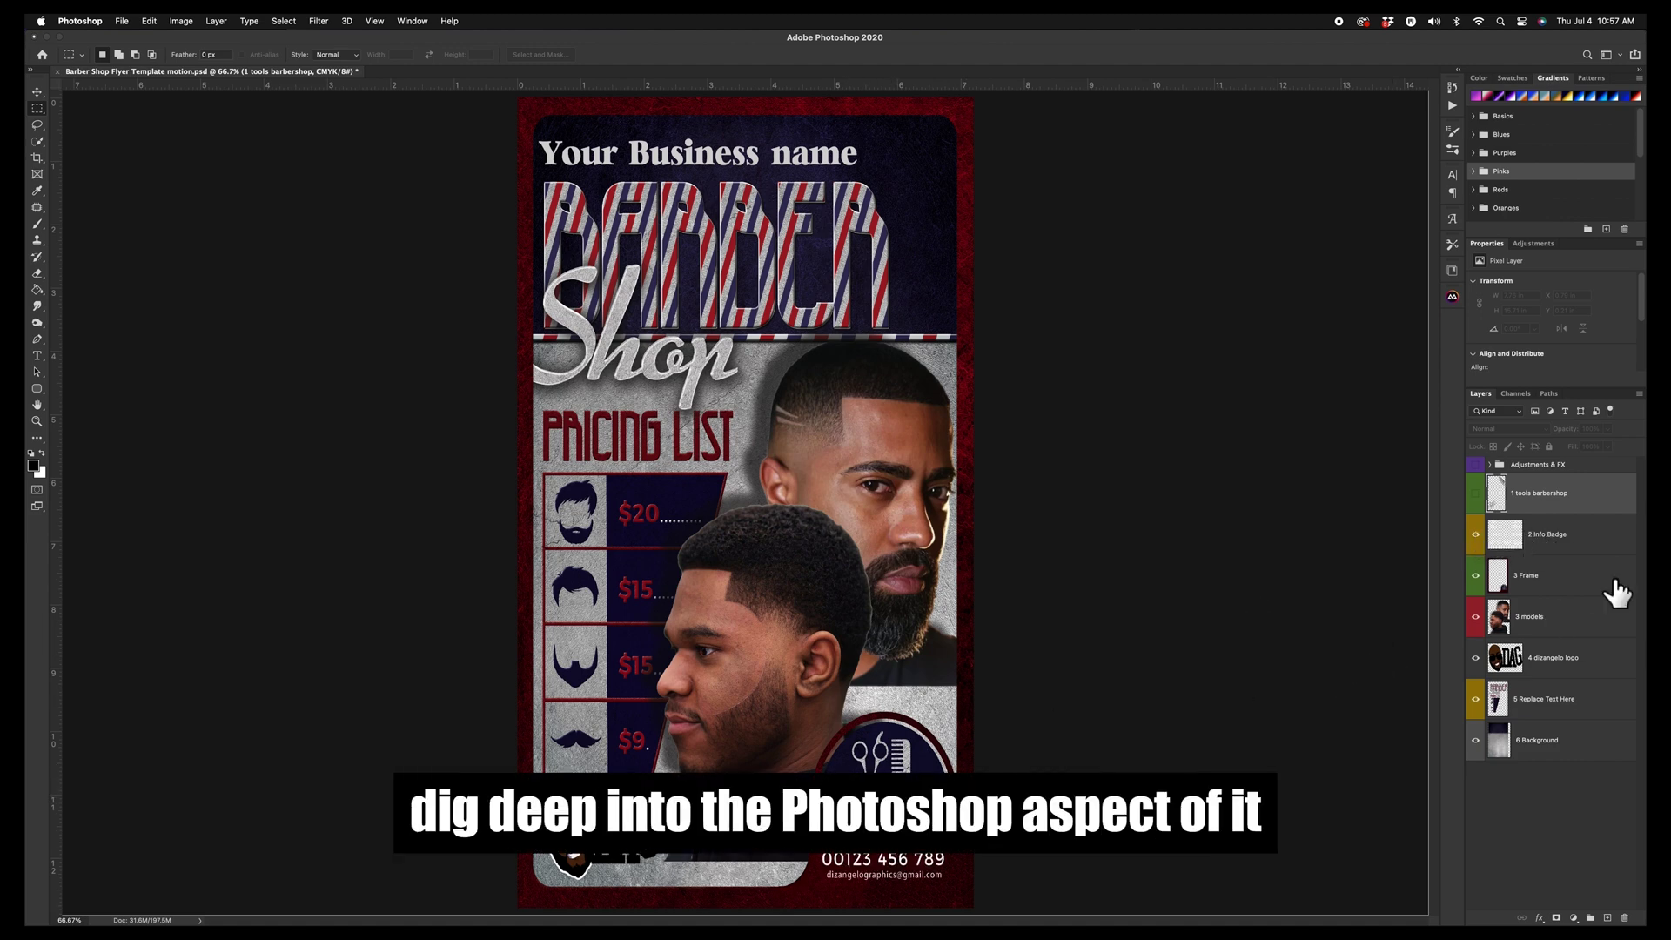
click(1476, 493)
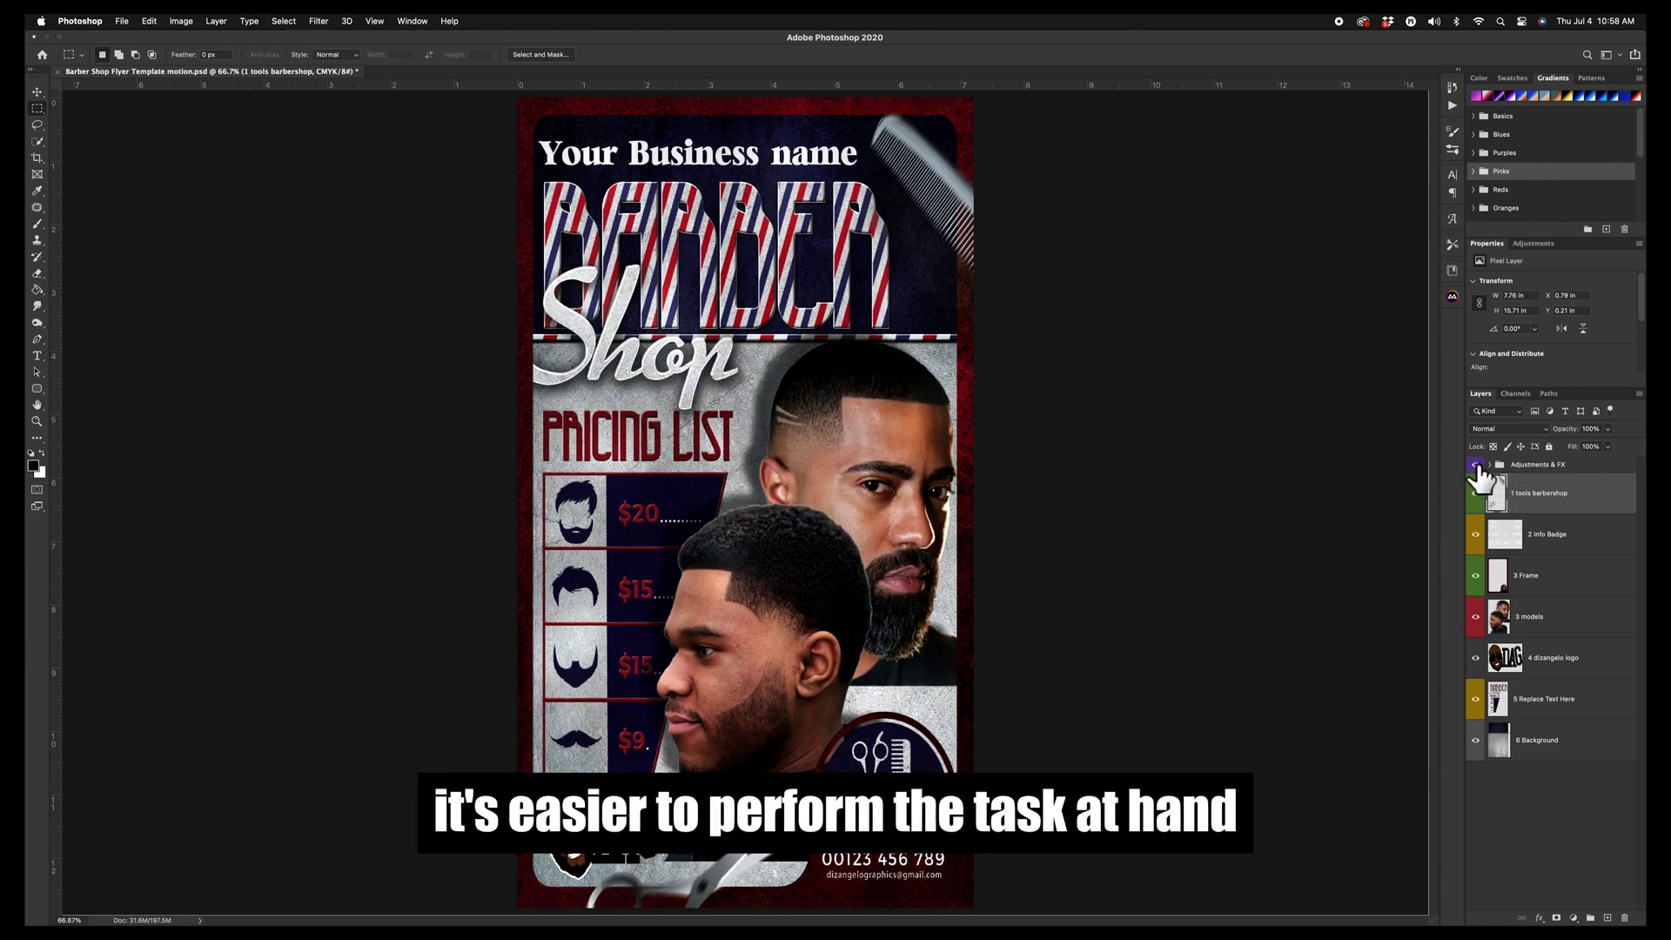
click(1476, 463)
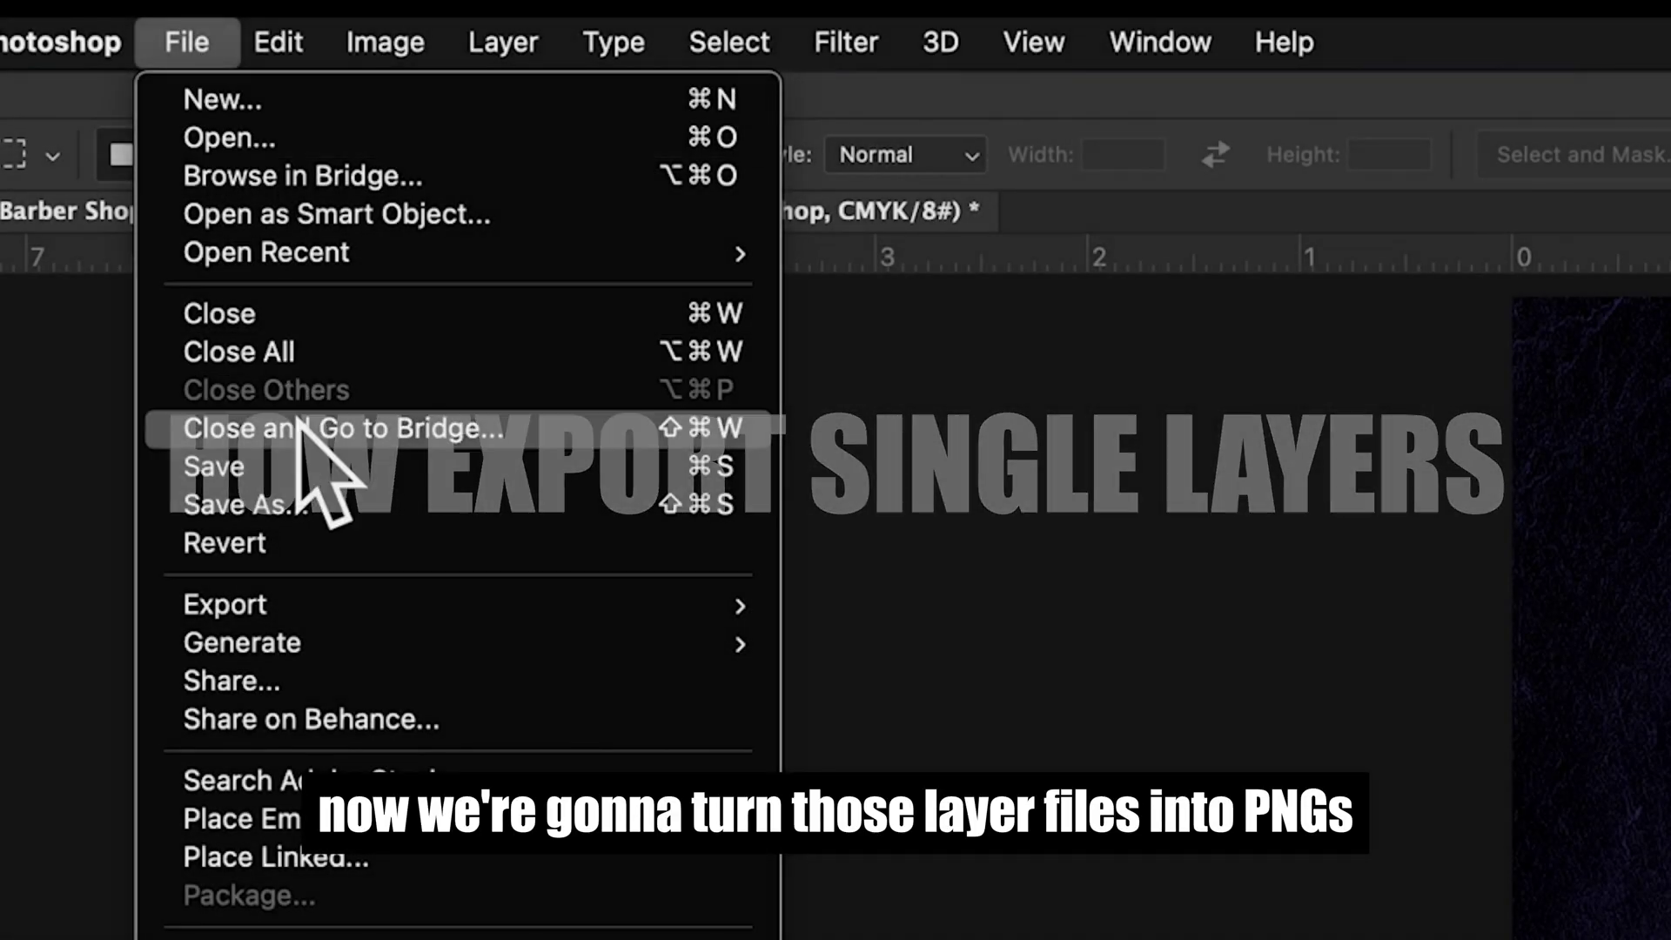
Open Export As, review the available file formats, and cancel without exporting
mouse_move(524, 600)
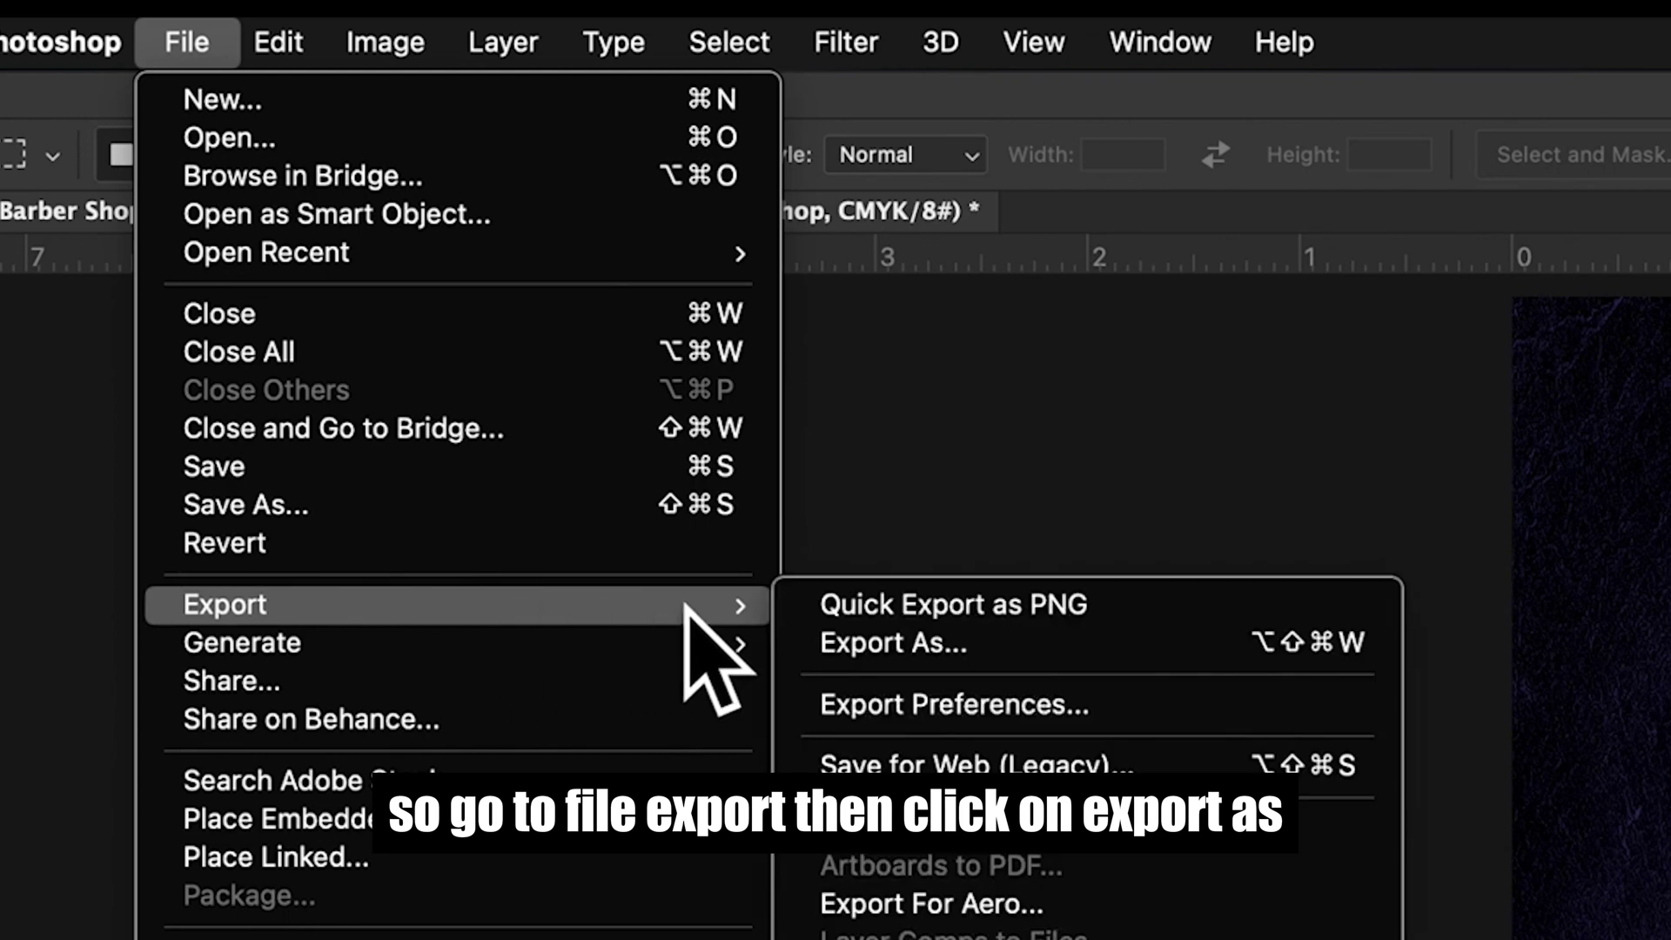
mouse_move(766, 602)
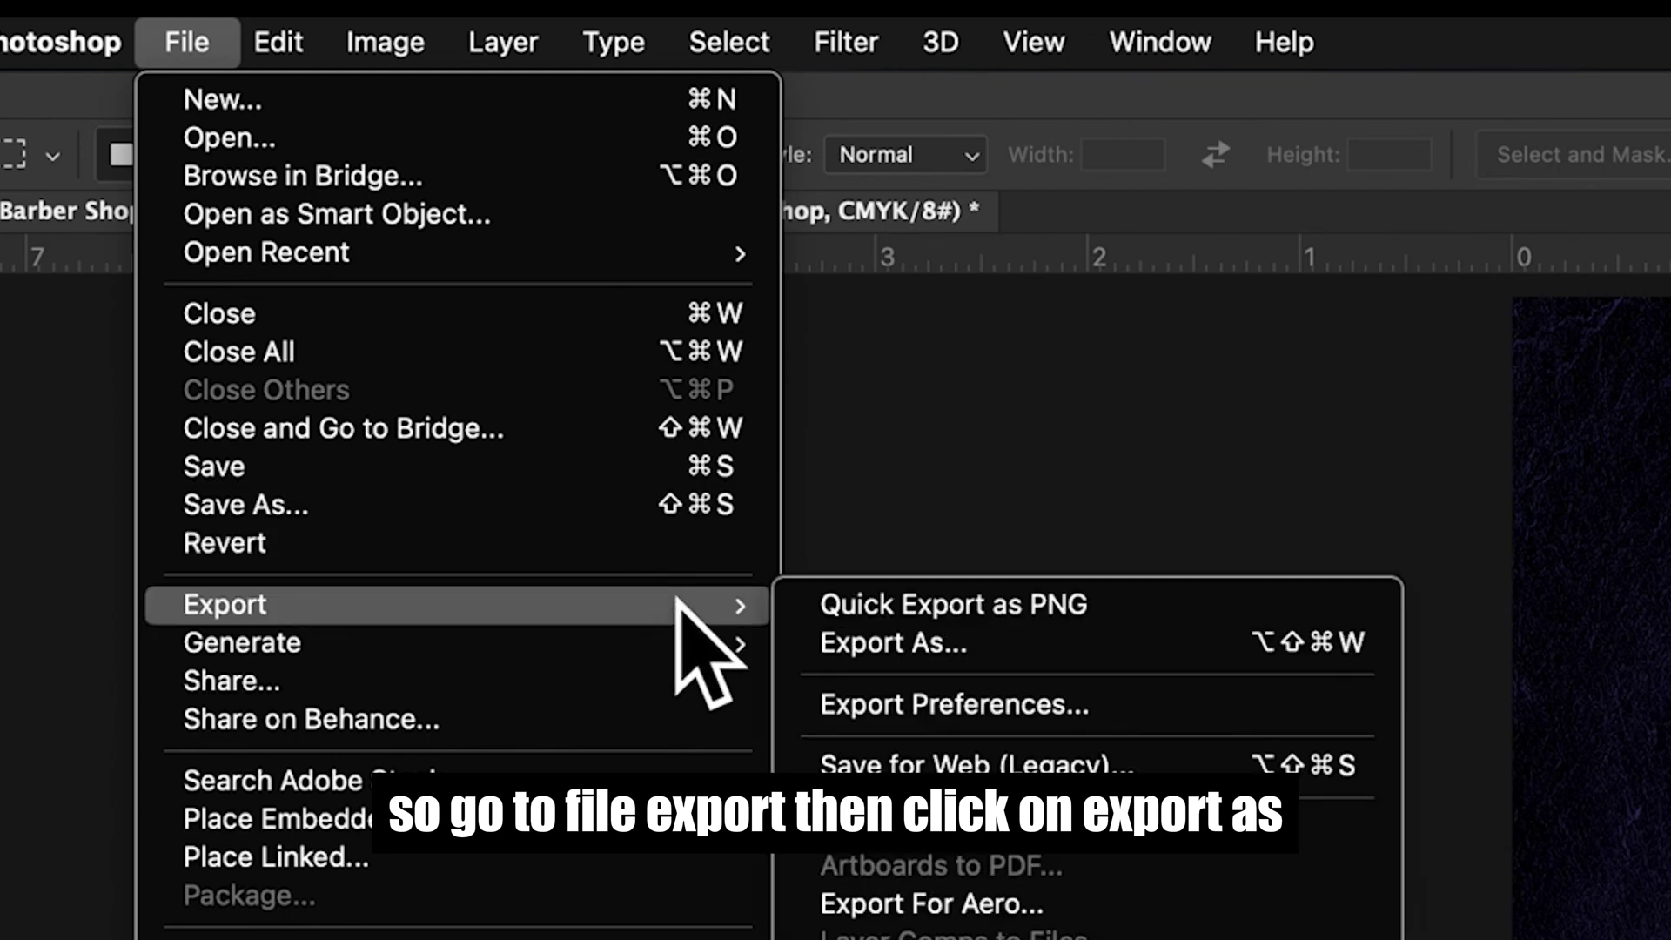
click(901, 640)
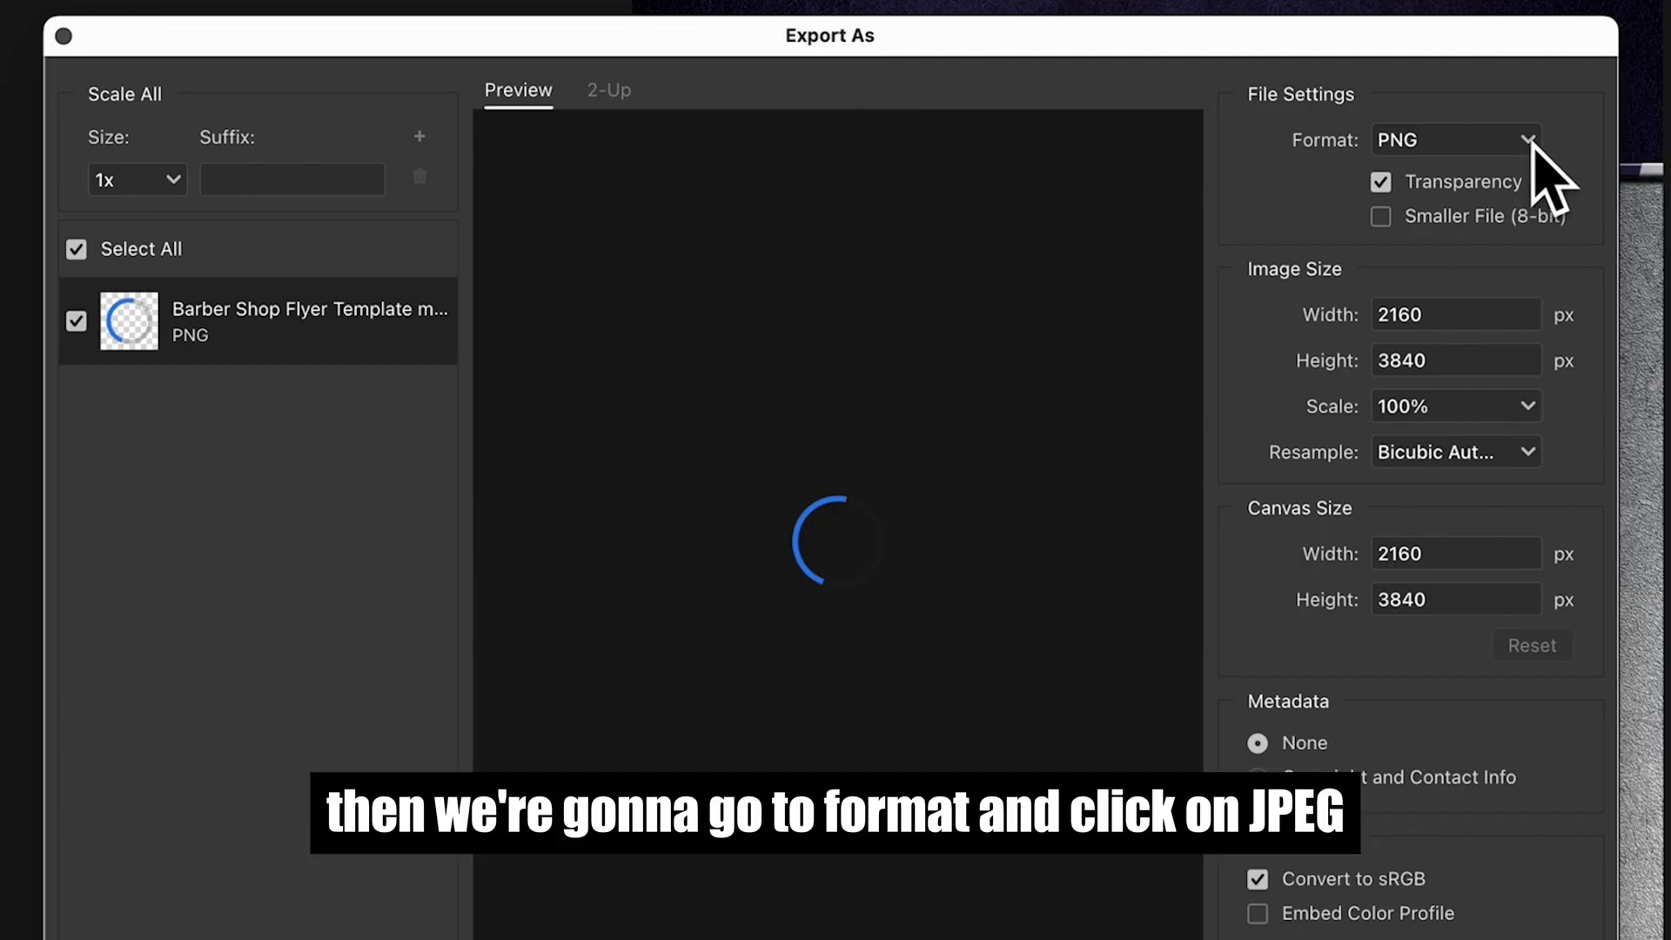
click(1526, 146)
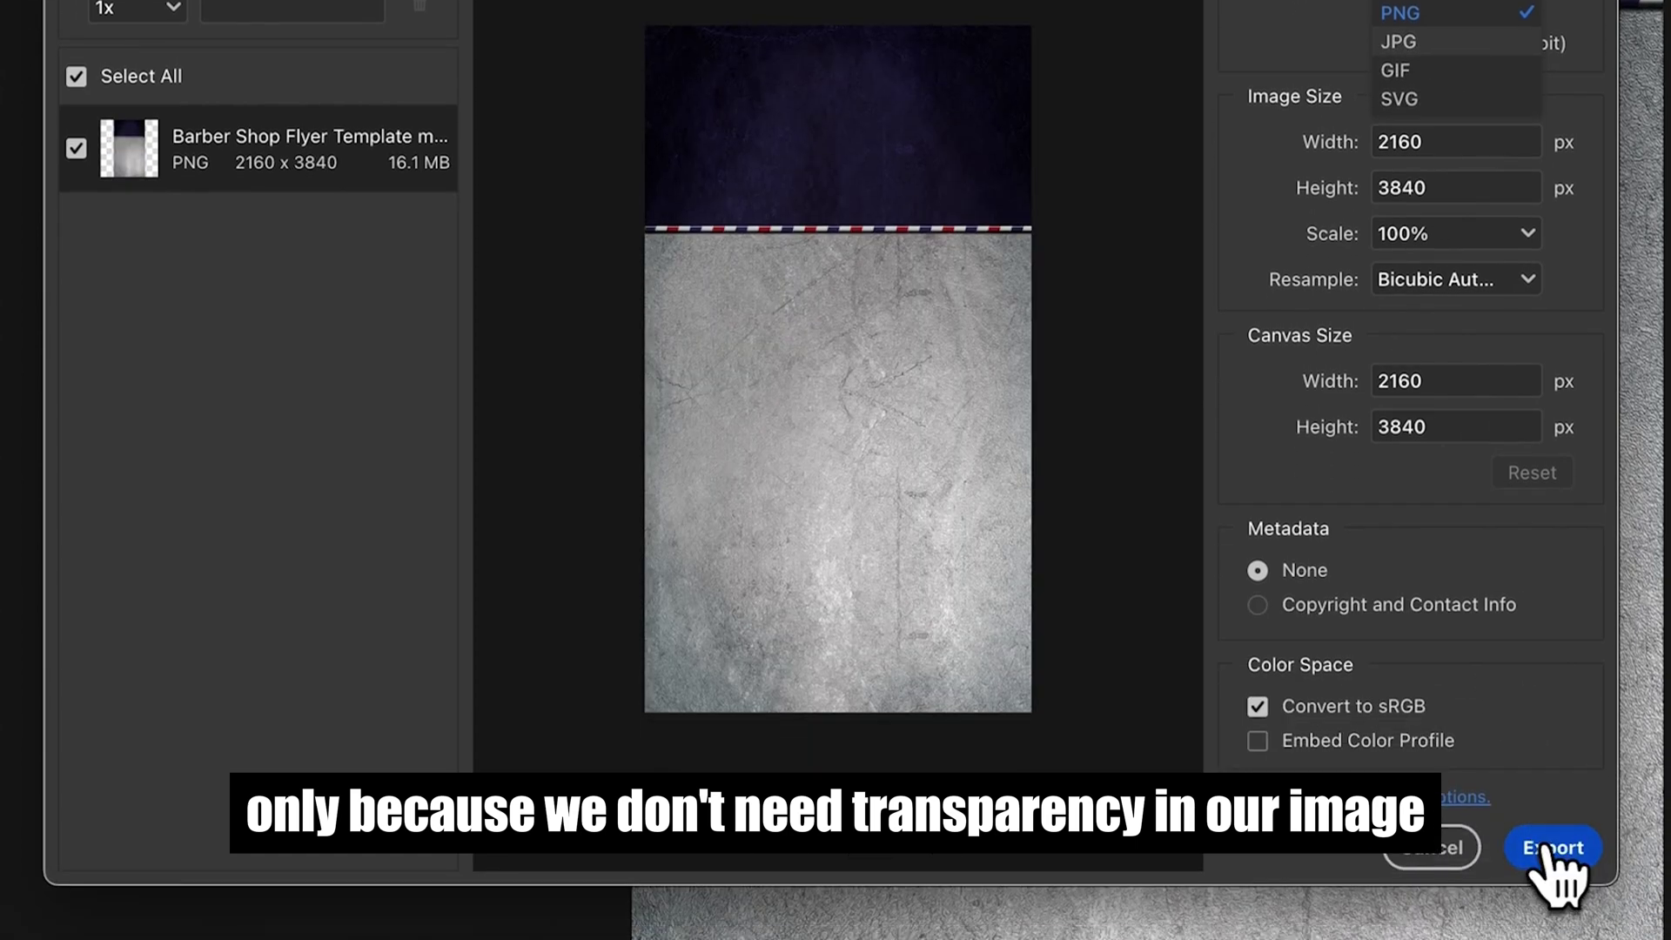
click(1461, 855)
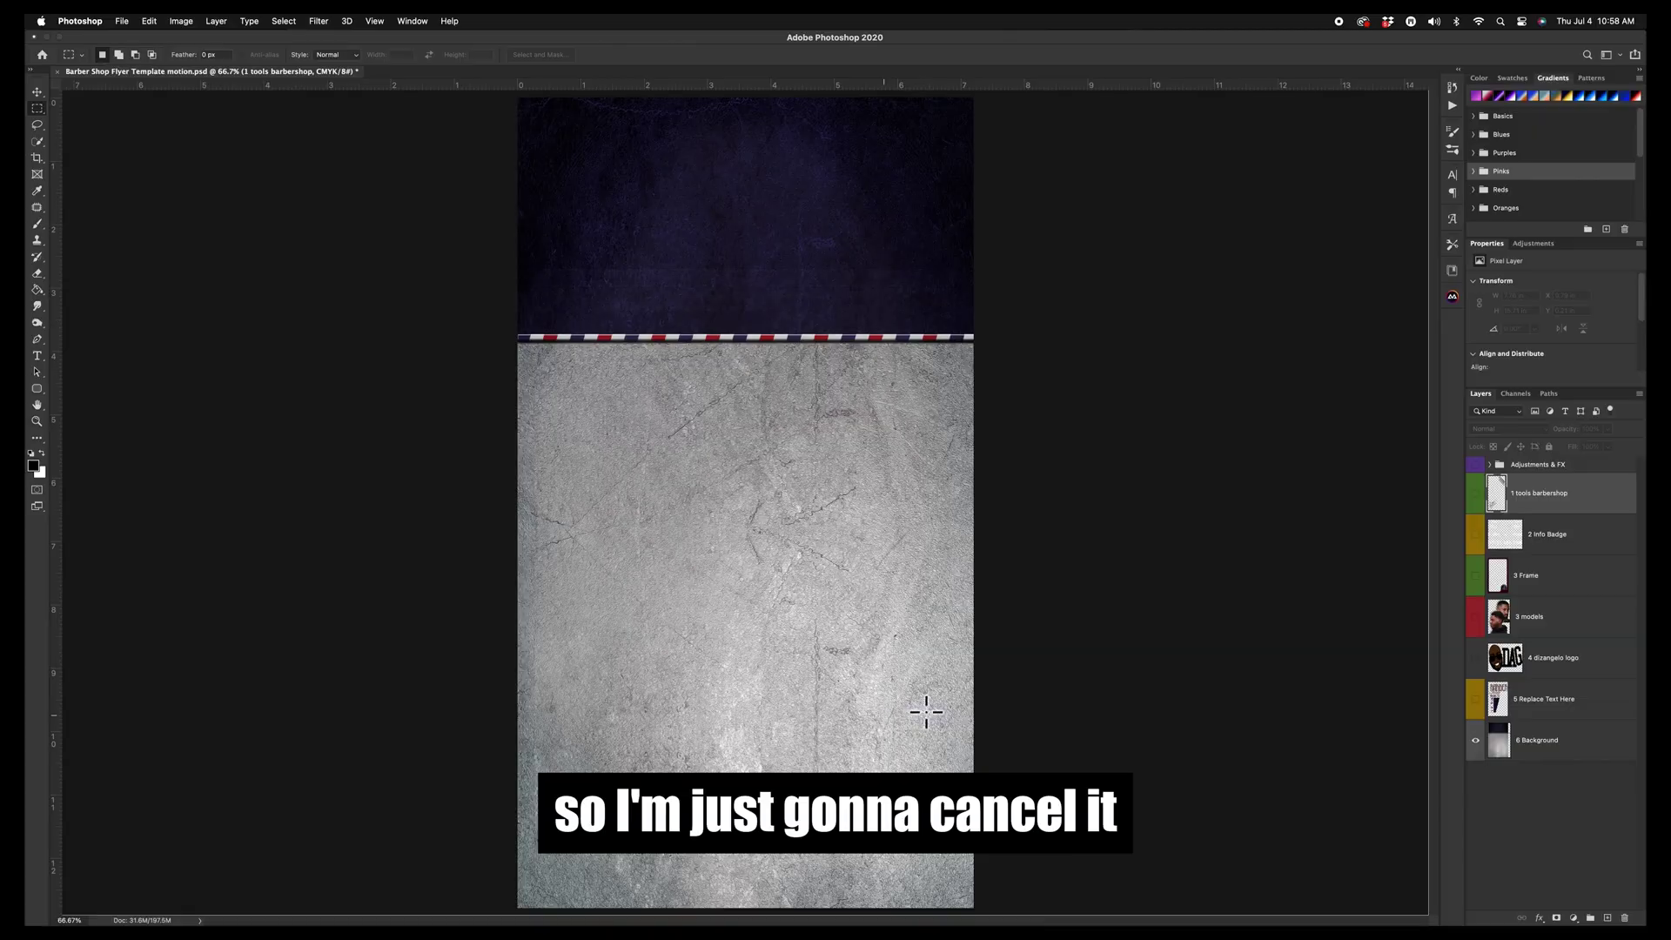
Quick-export the 5 Replace Text Here layer alone as a transparent PNG into barber shop motion
click(1475, 699)
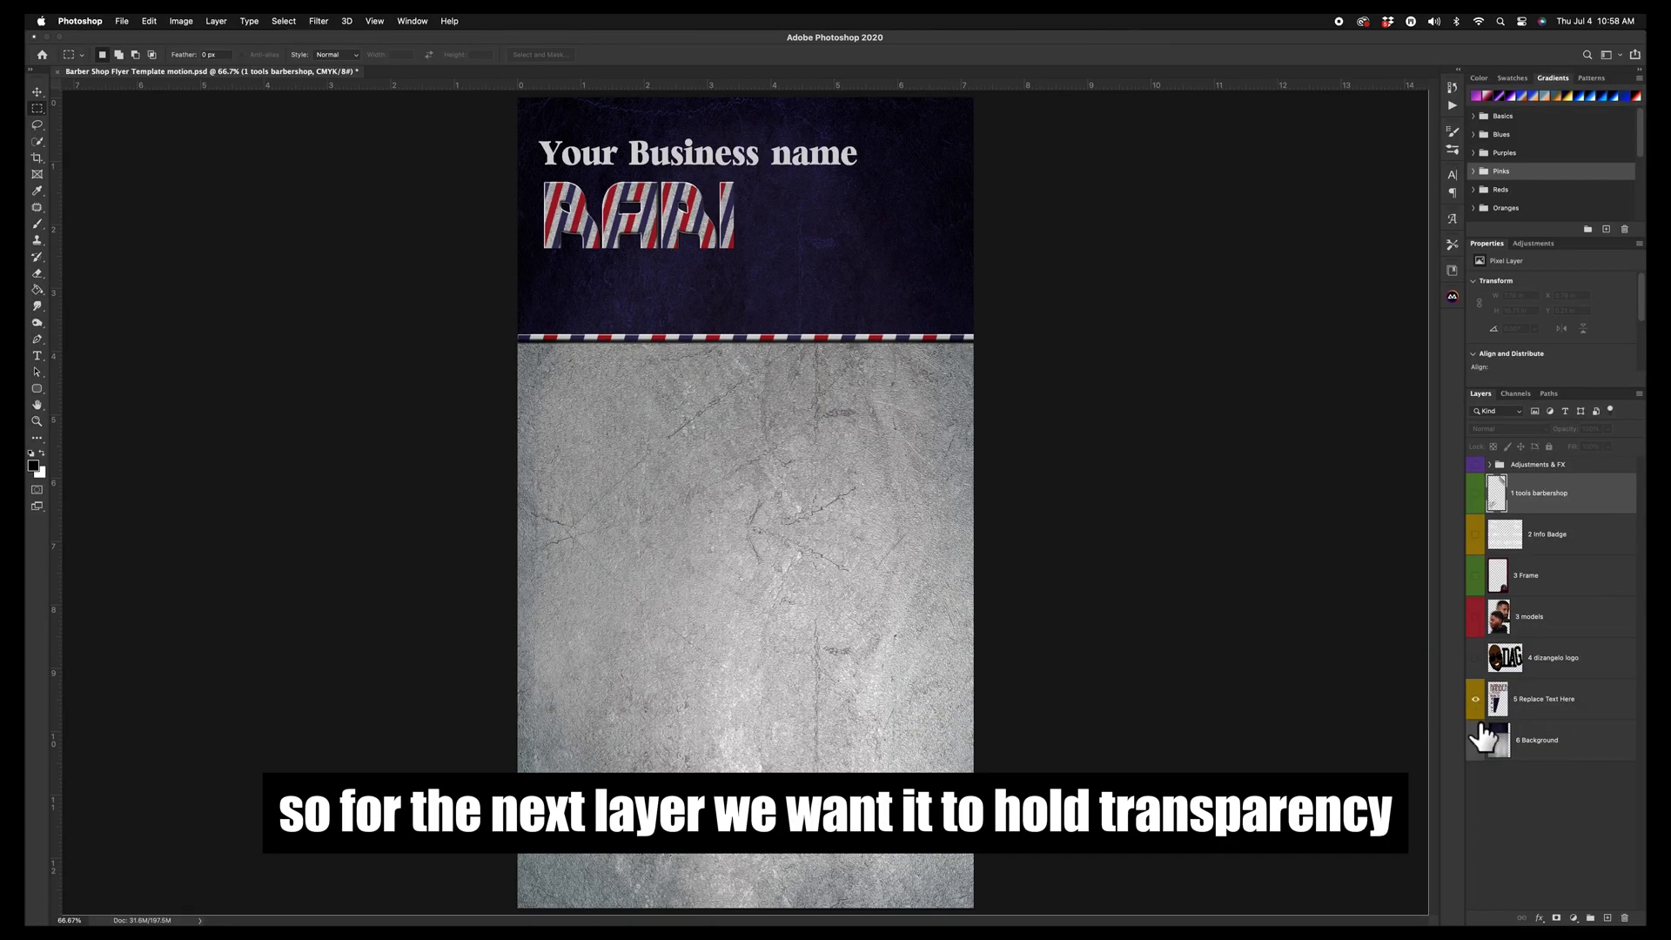
click(1475, 740)
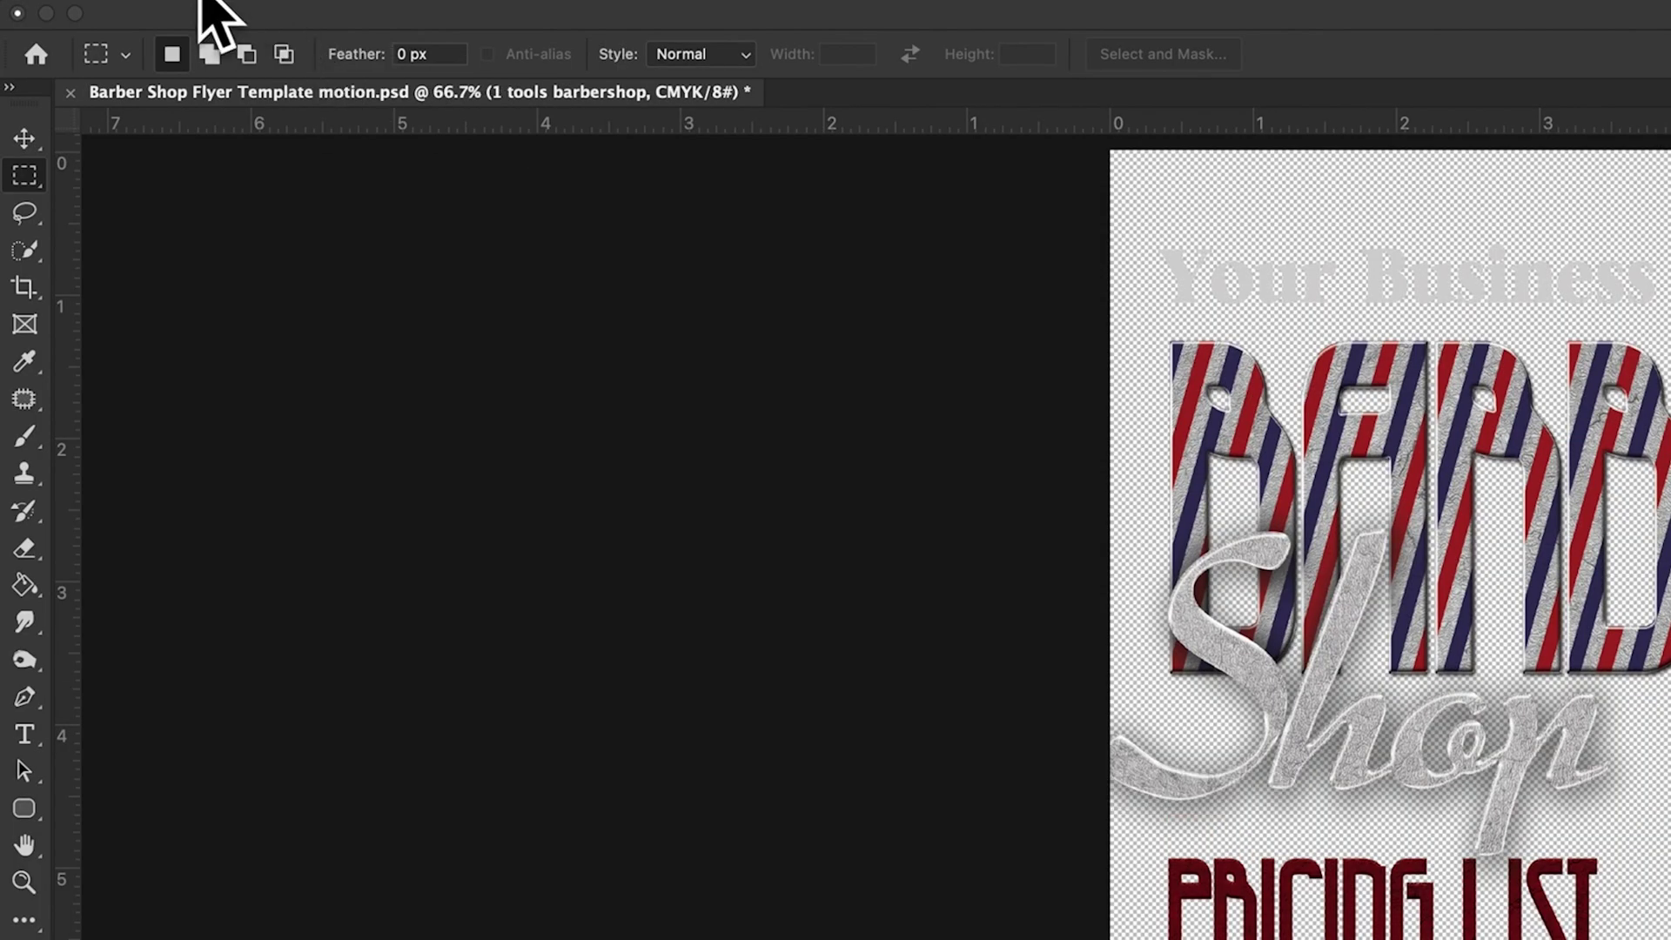
click(122, 21)
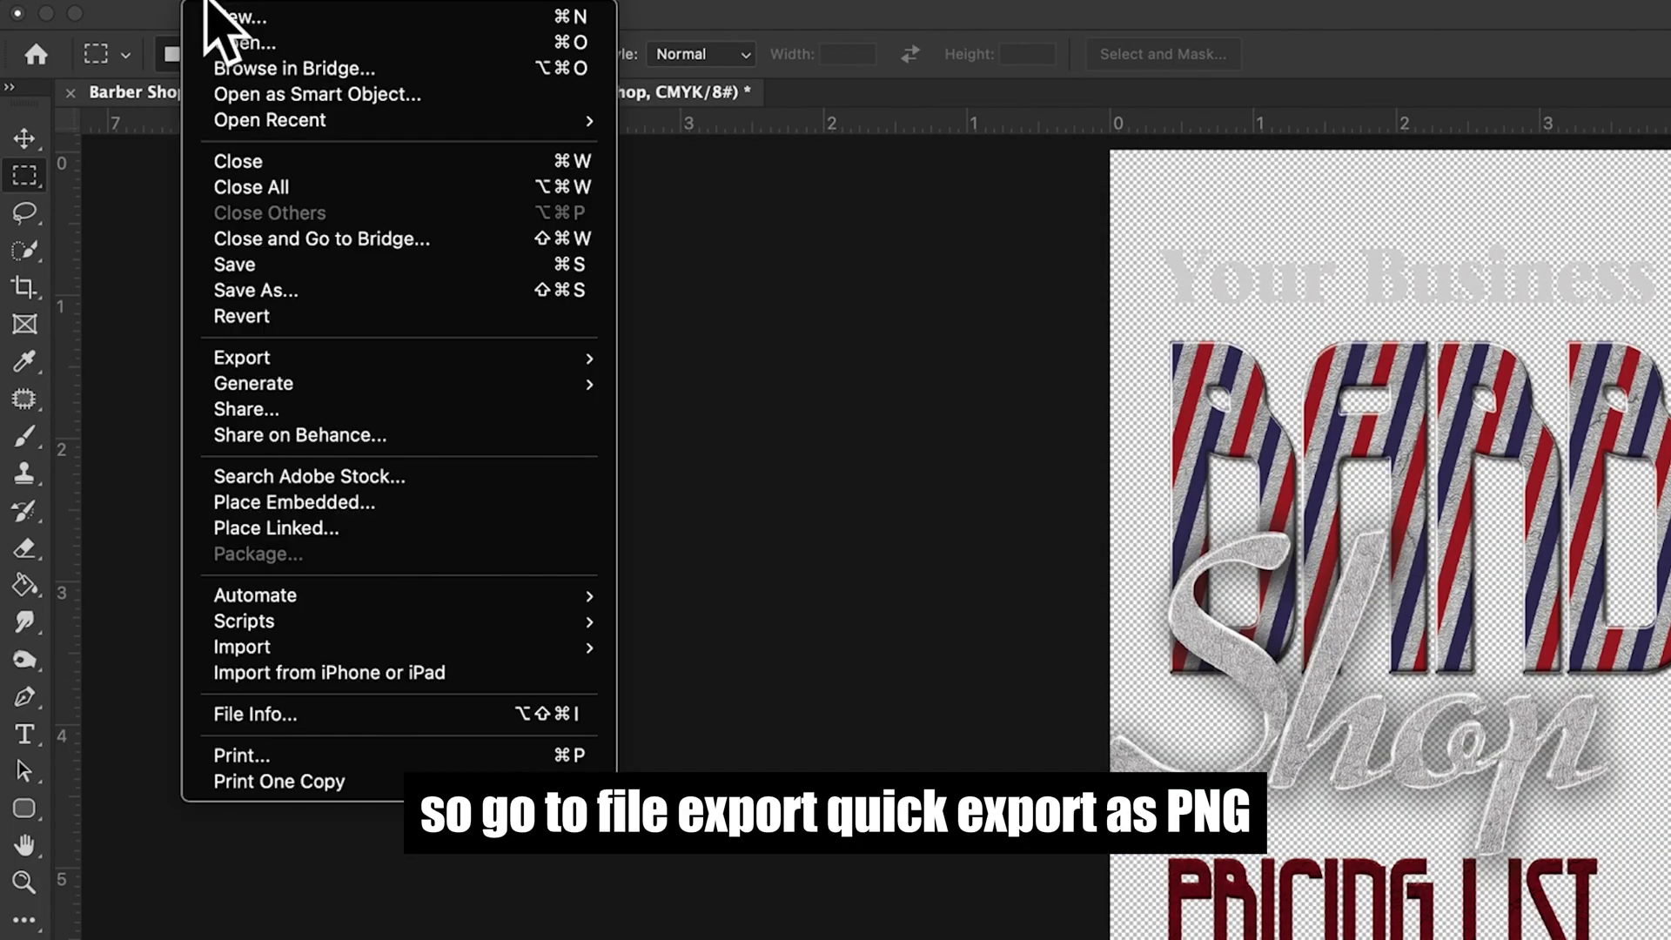
mouse_move(491, 364)
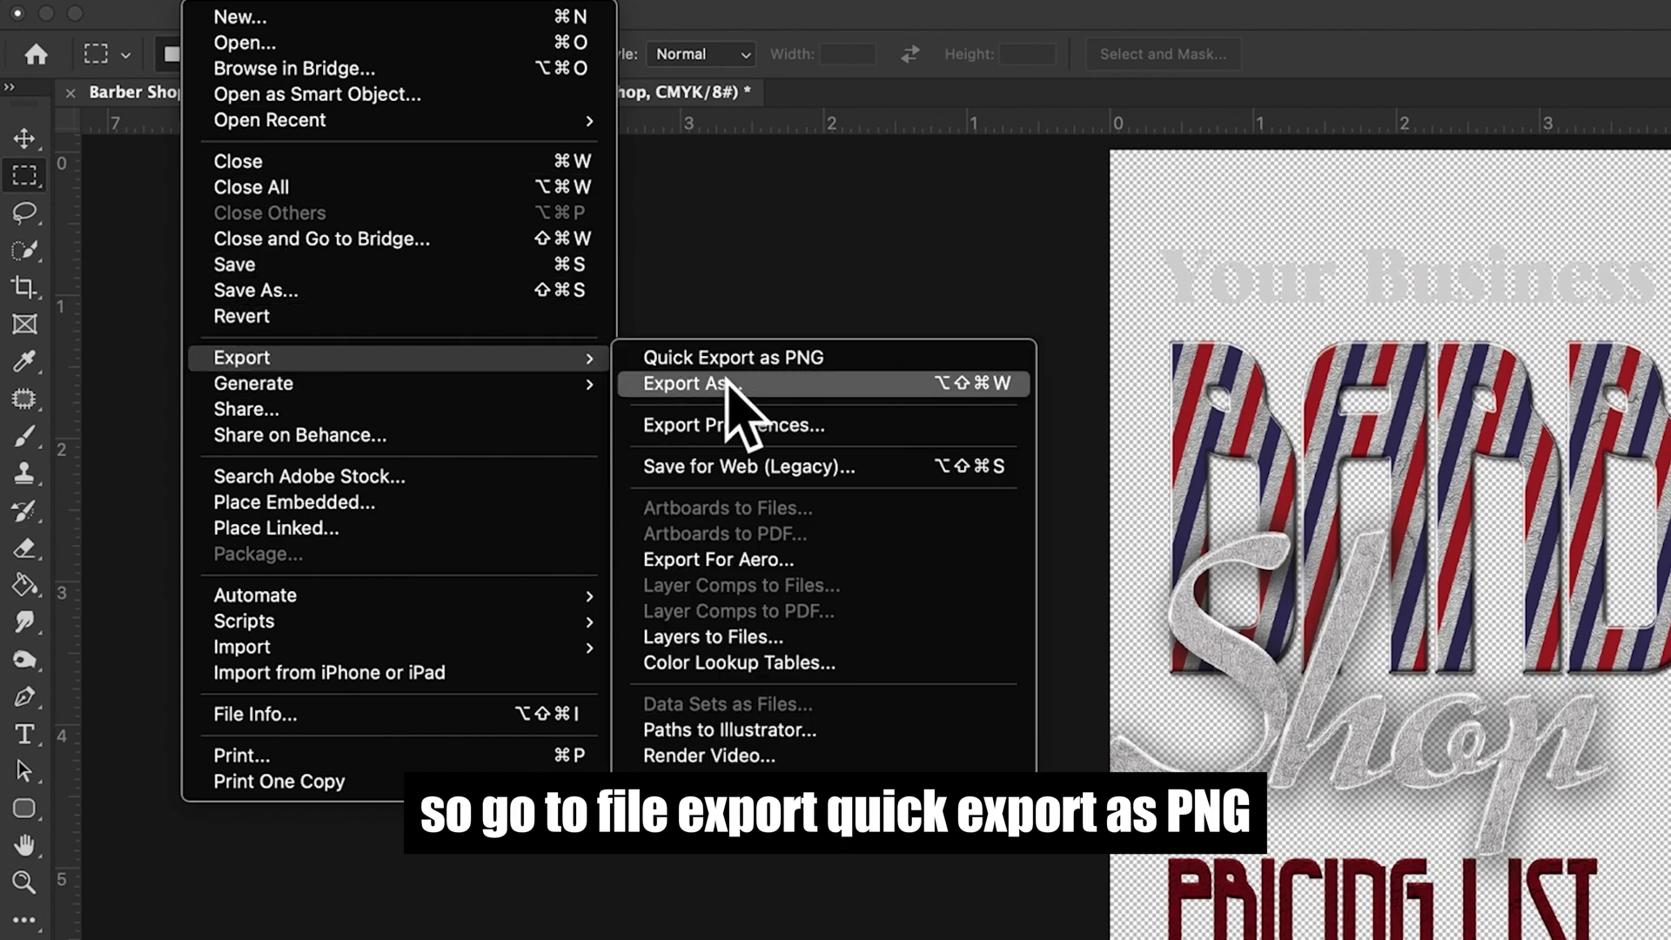
click(811, 356)
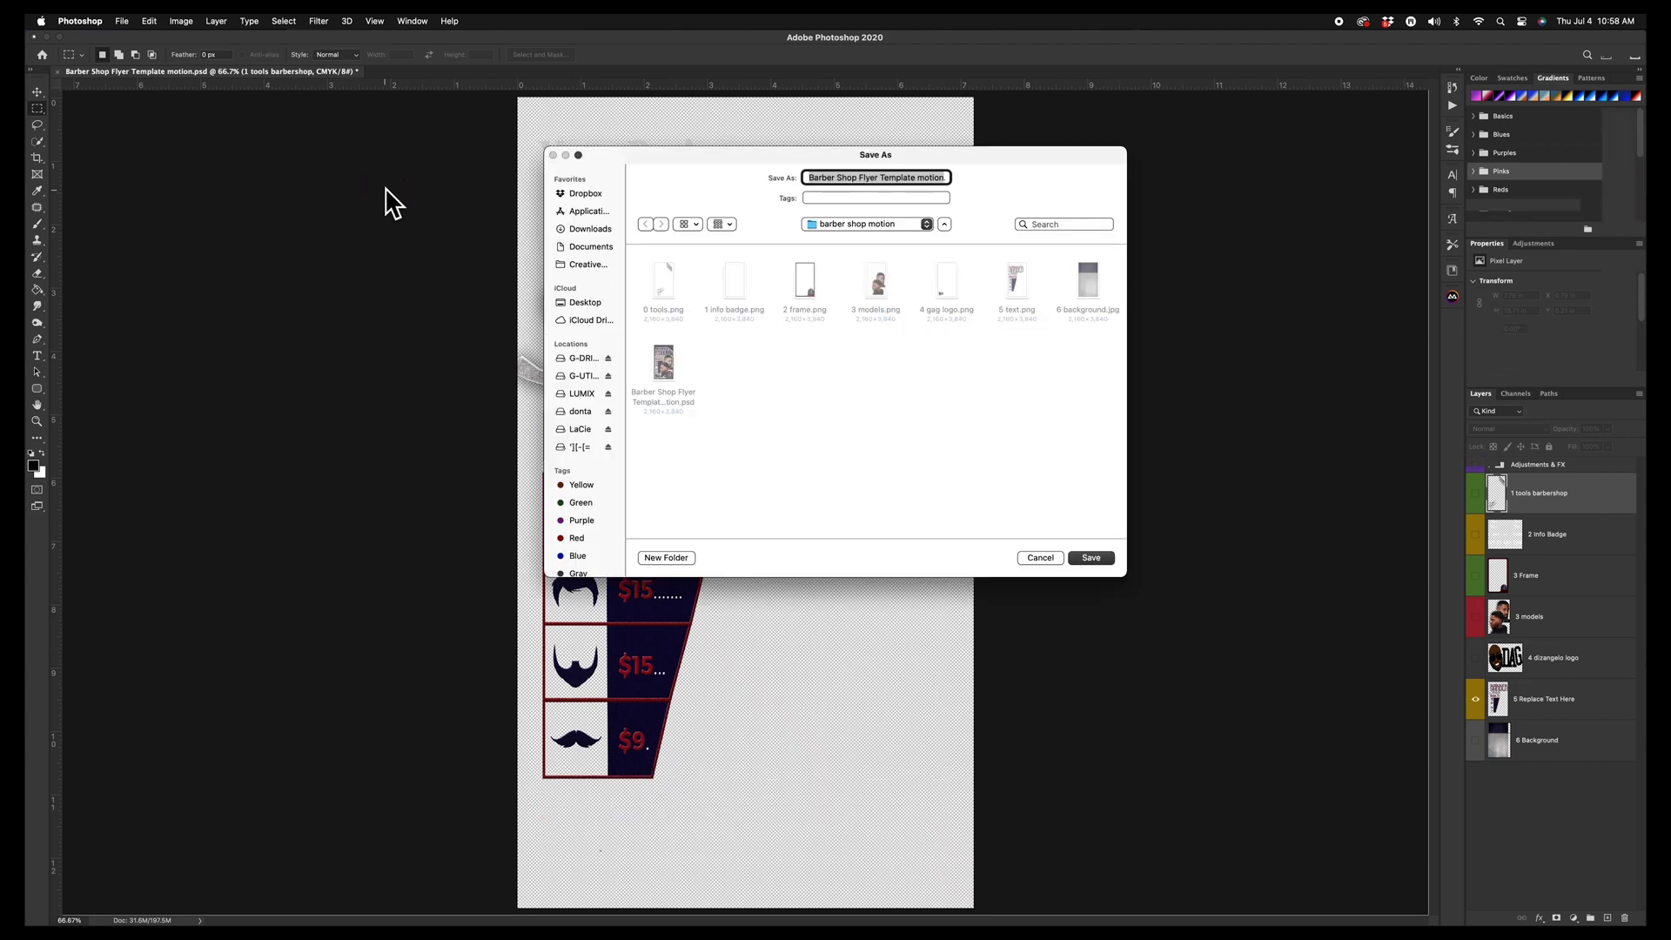
scroll(727, 367, down, 1)
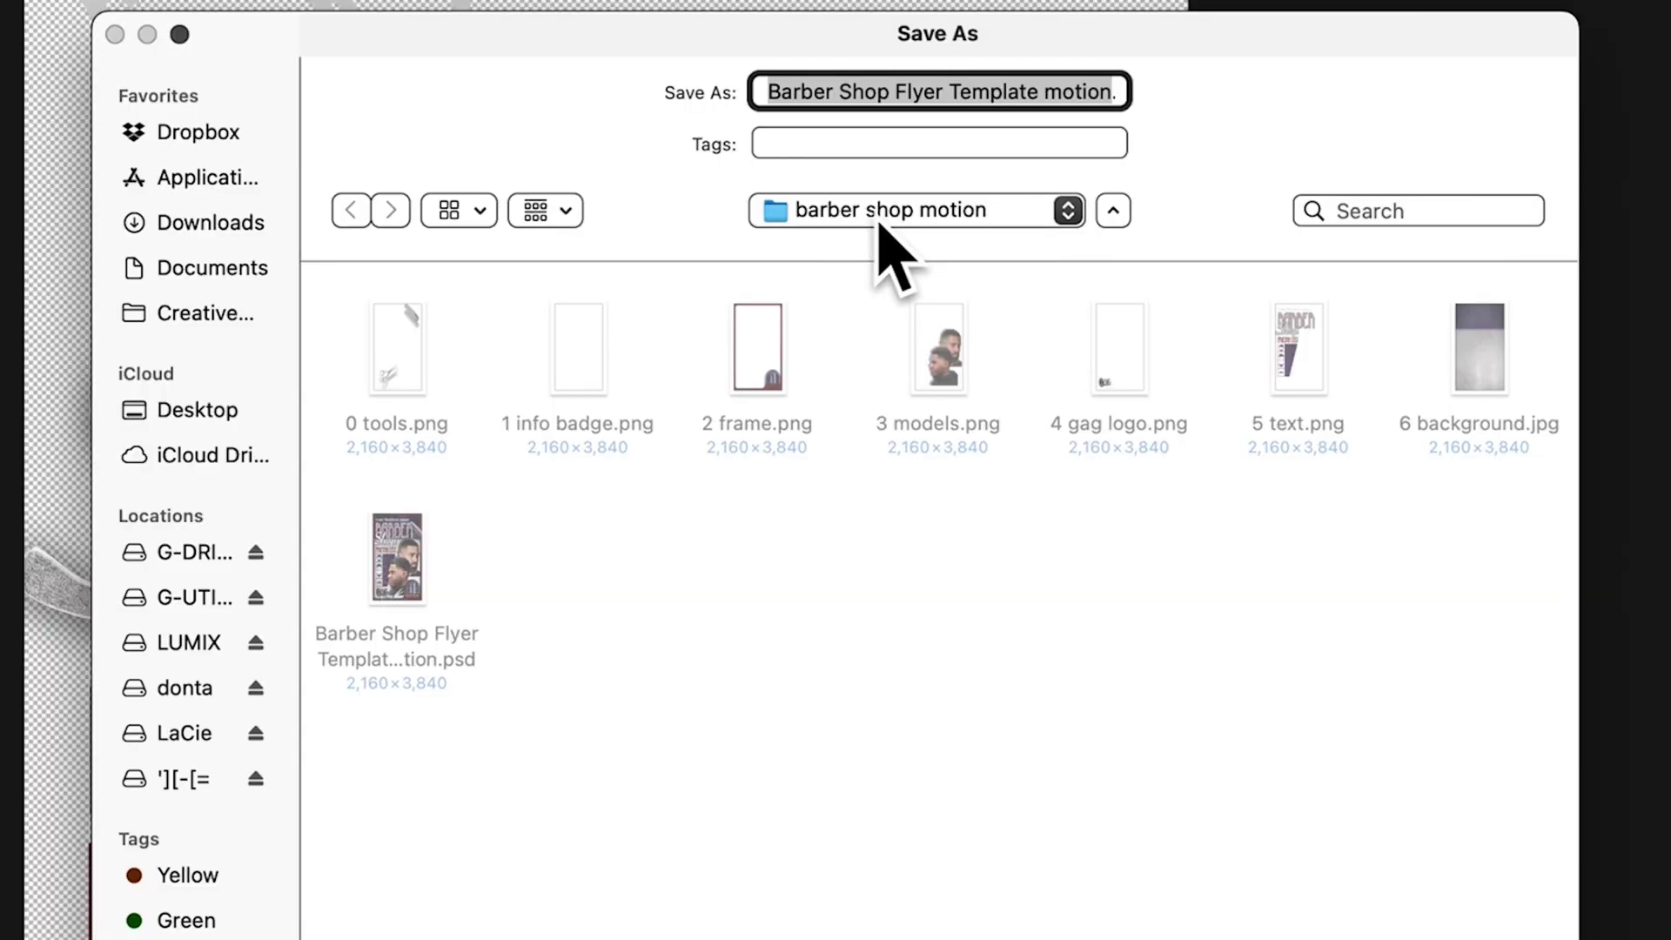
text(6 .png)
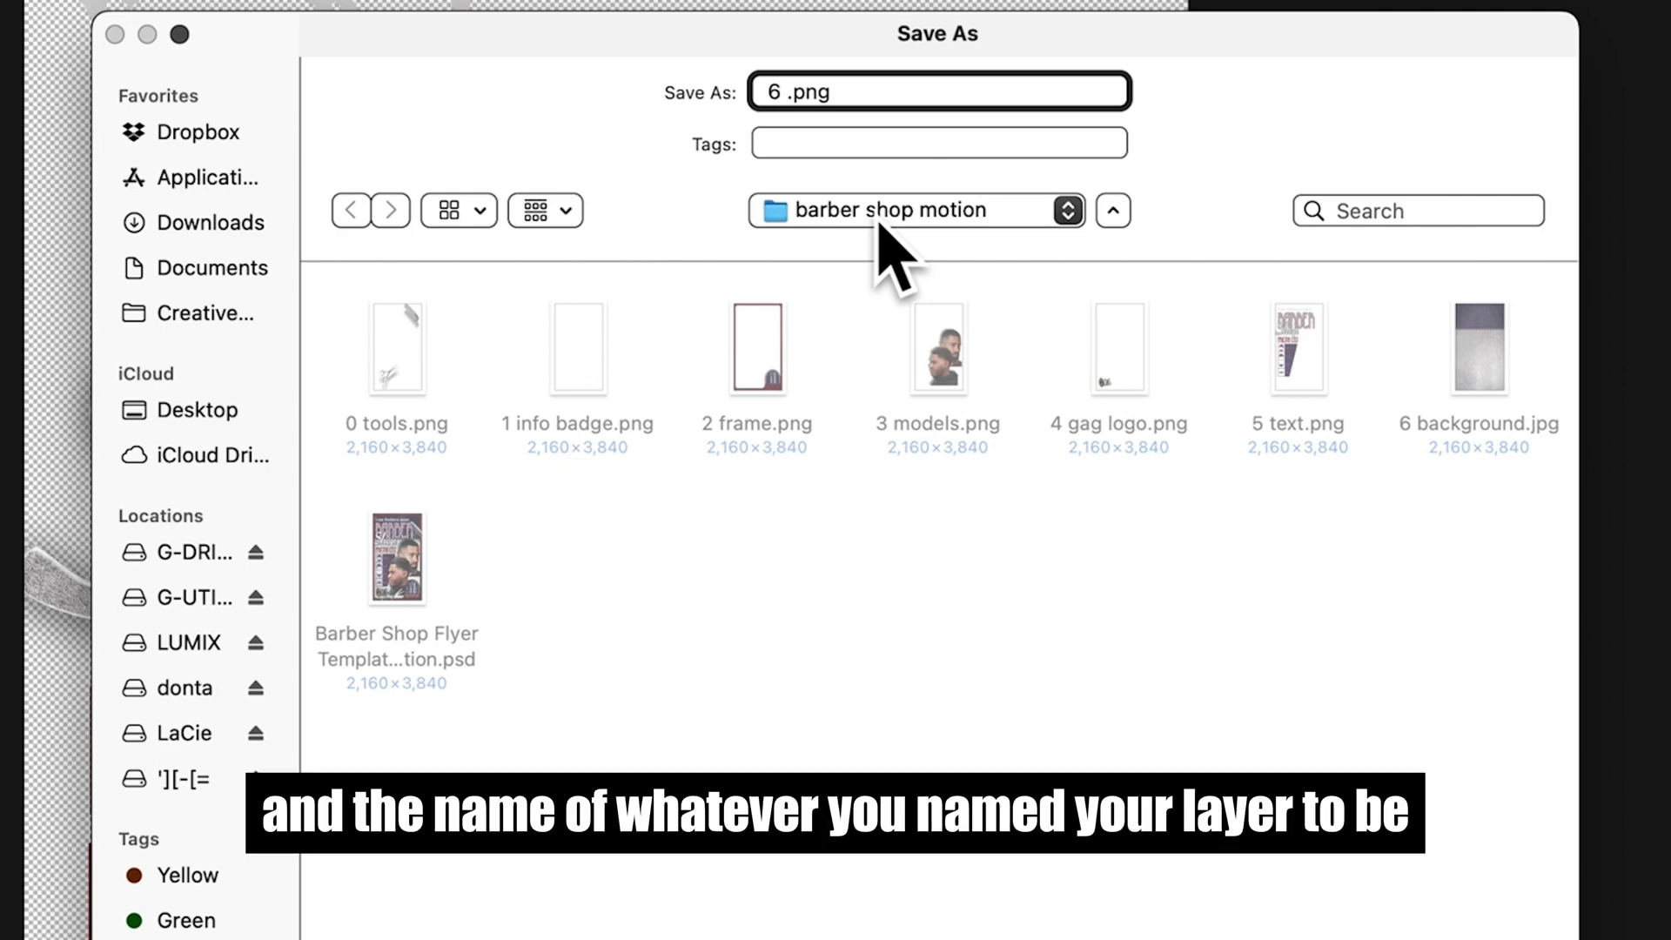
text( tex)
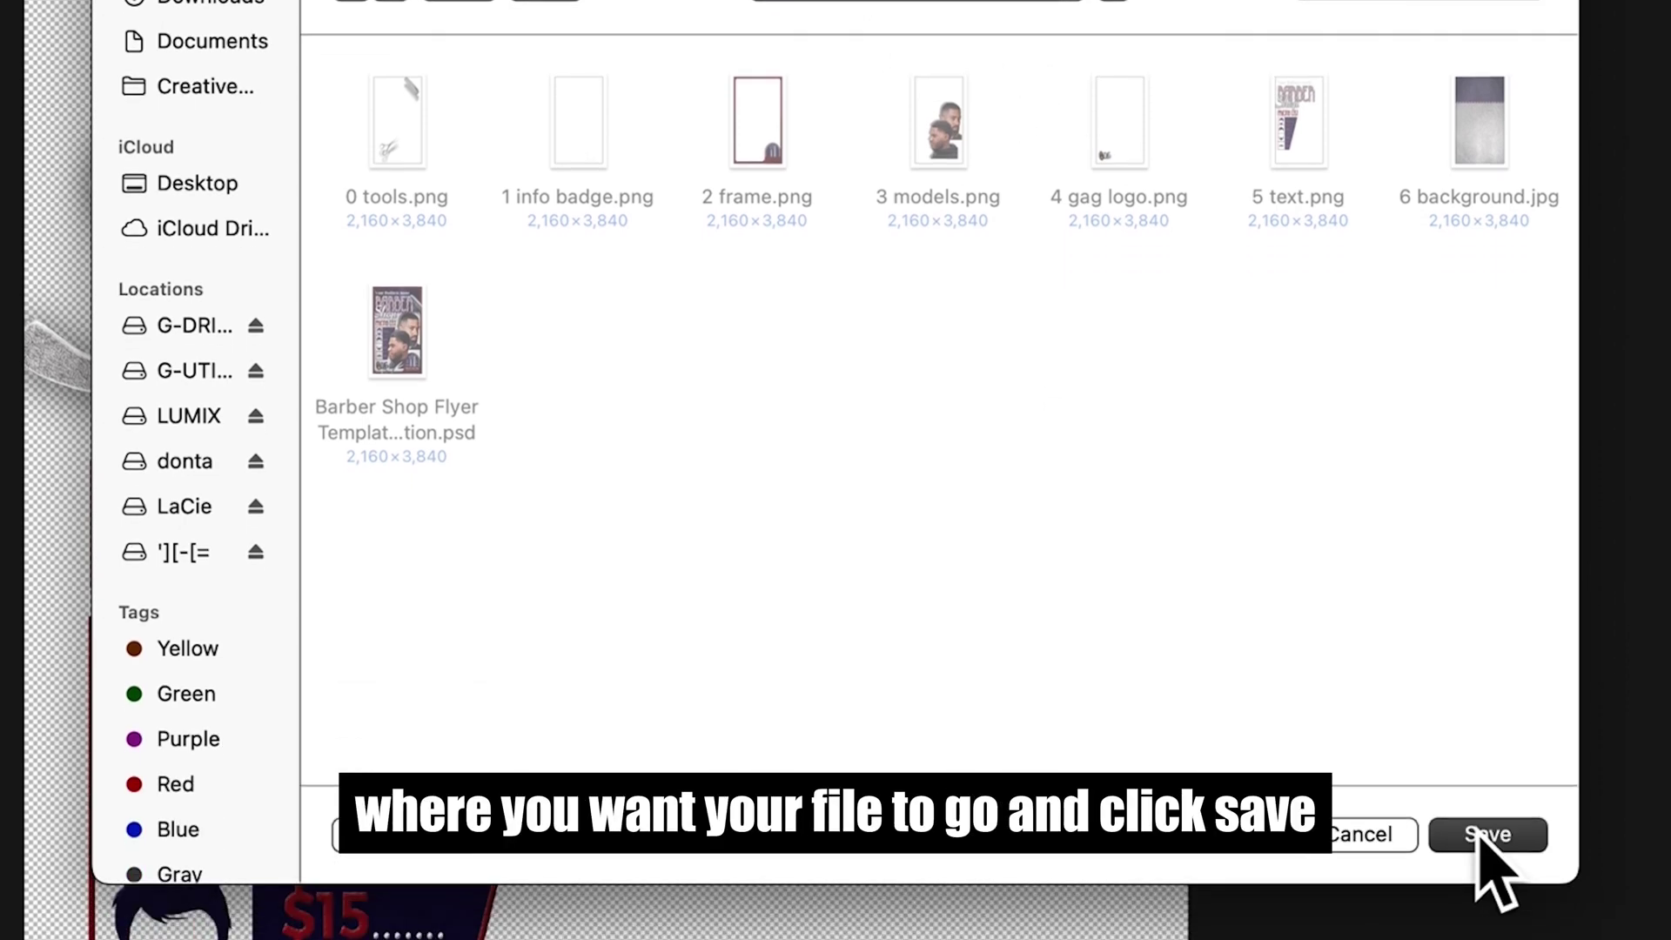
click(1488, 835)
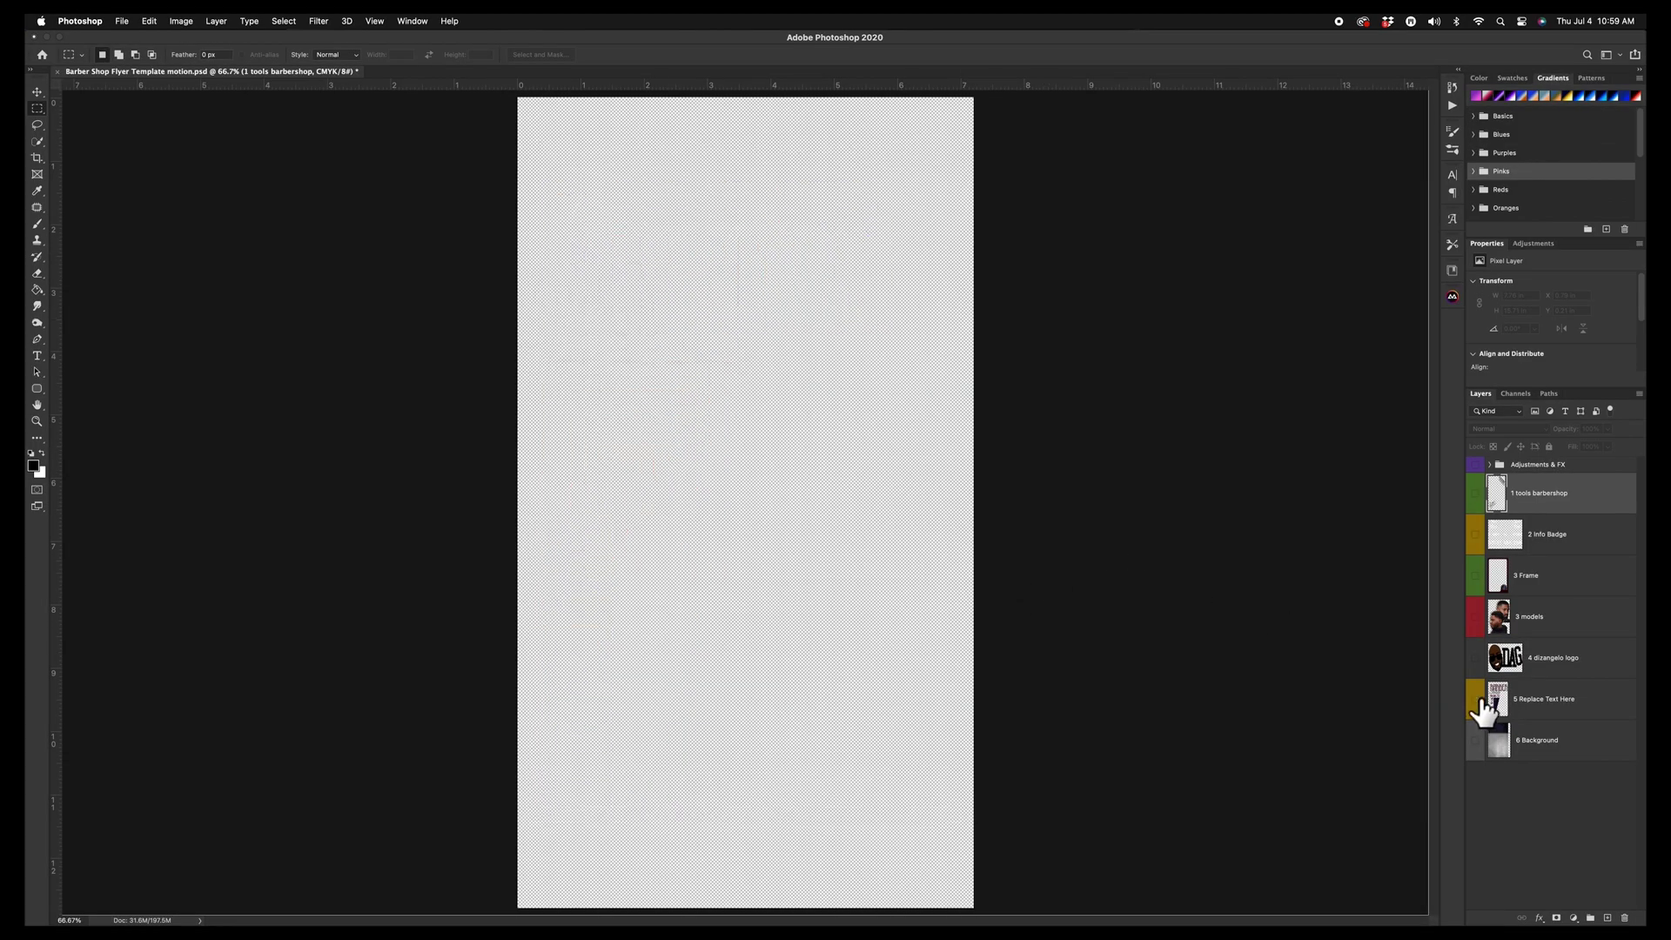
Toggle the logo, 2 Info Badge and tools layers to check their visibility
click(1476, 657)
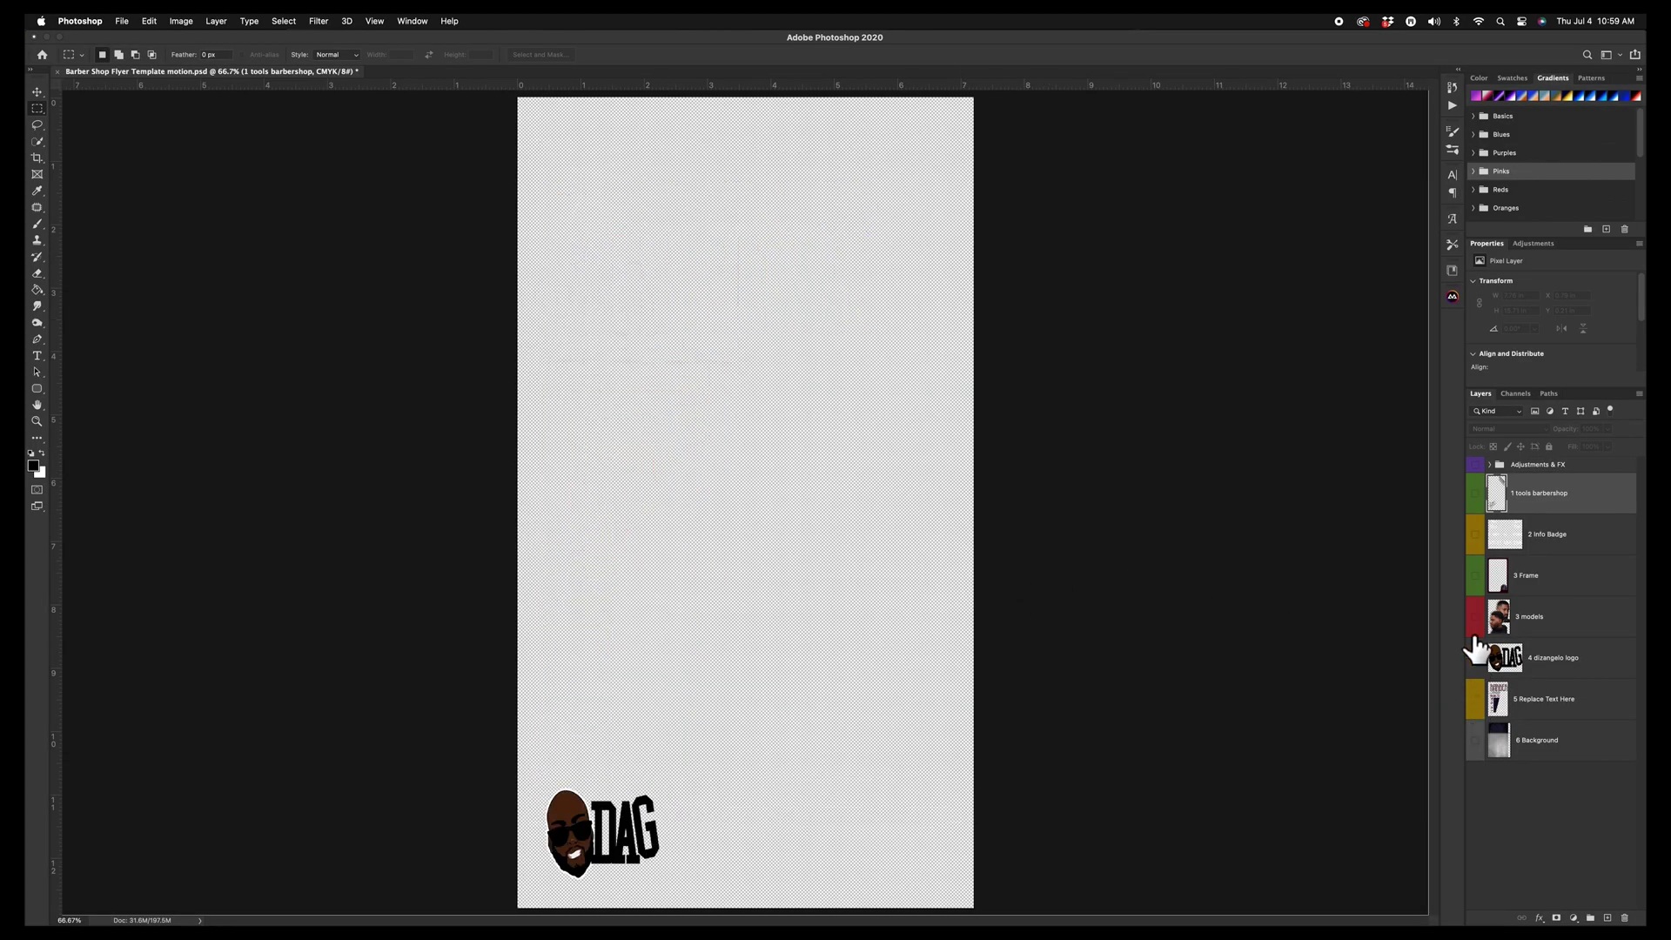
click(1475, 652)
click(1476, 540)
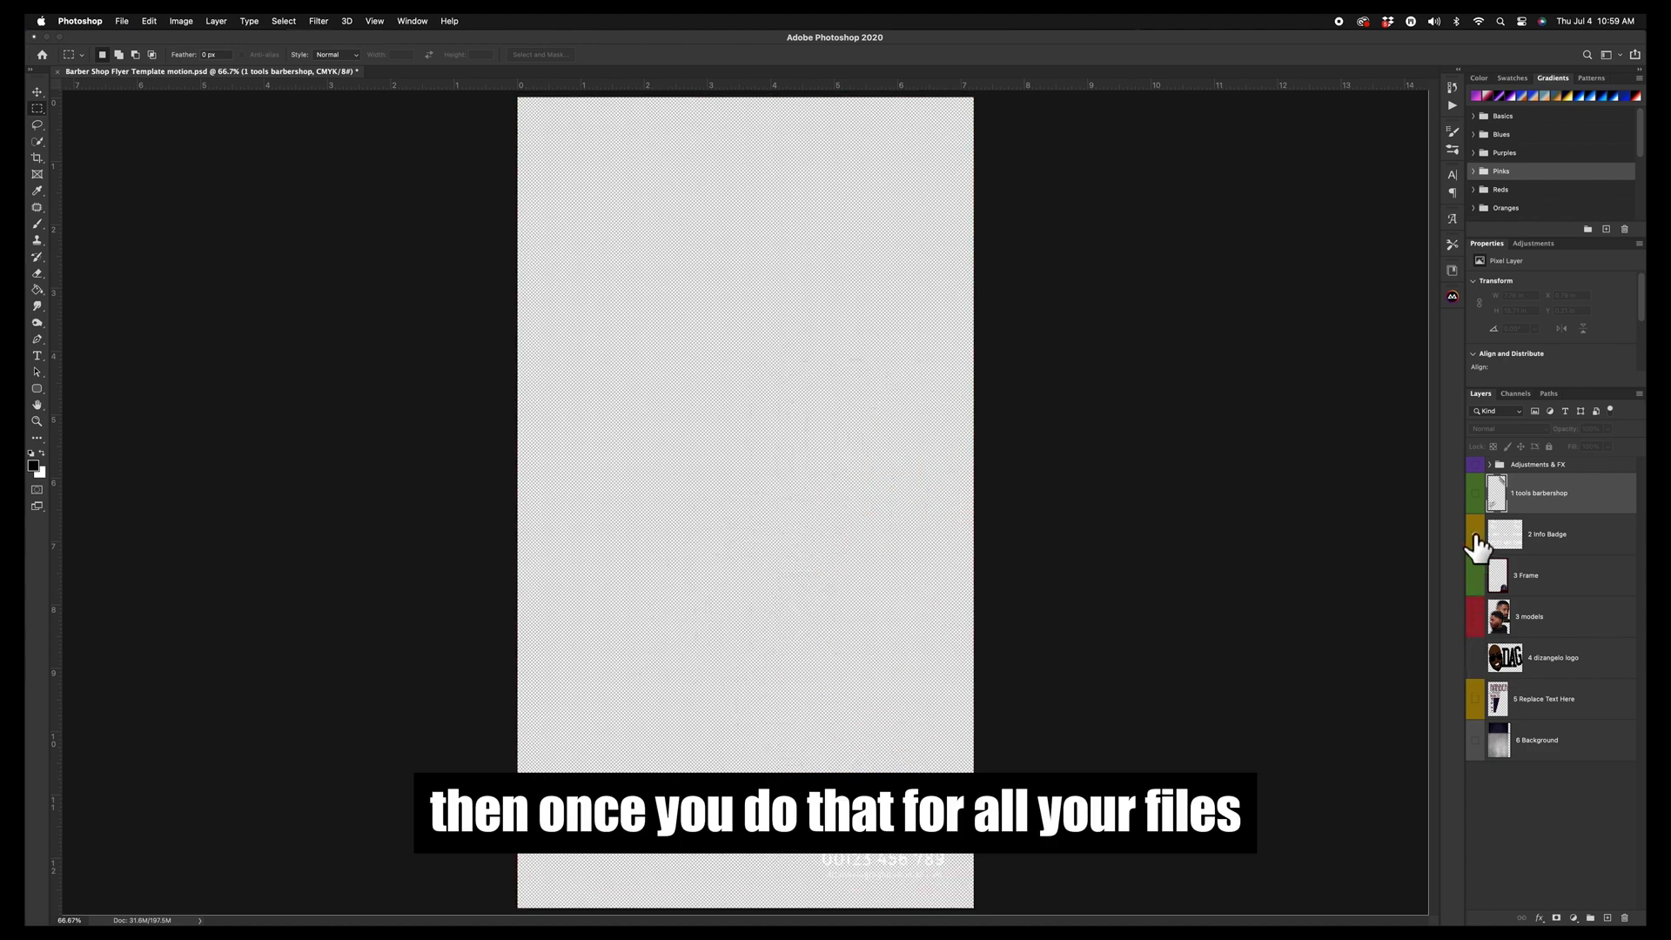
click(1476, 493)
click(1476, 493)
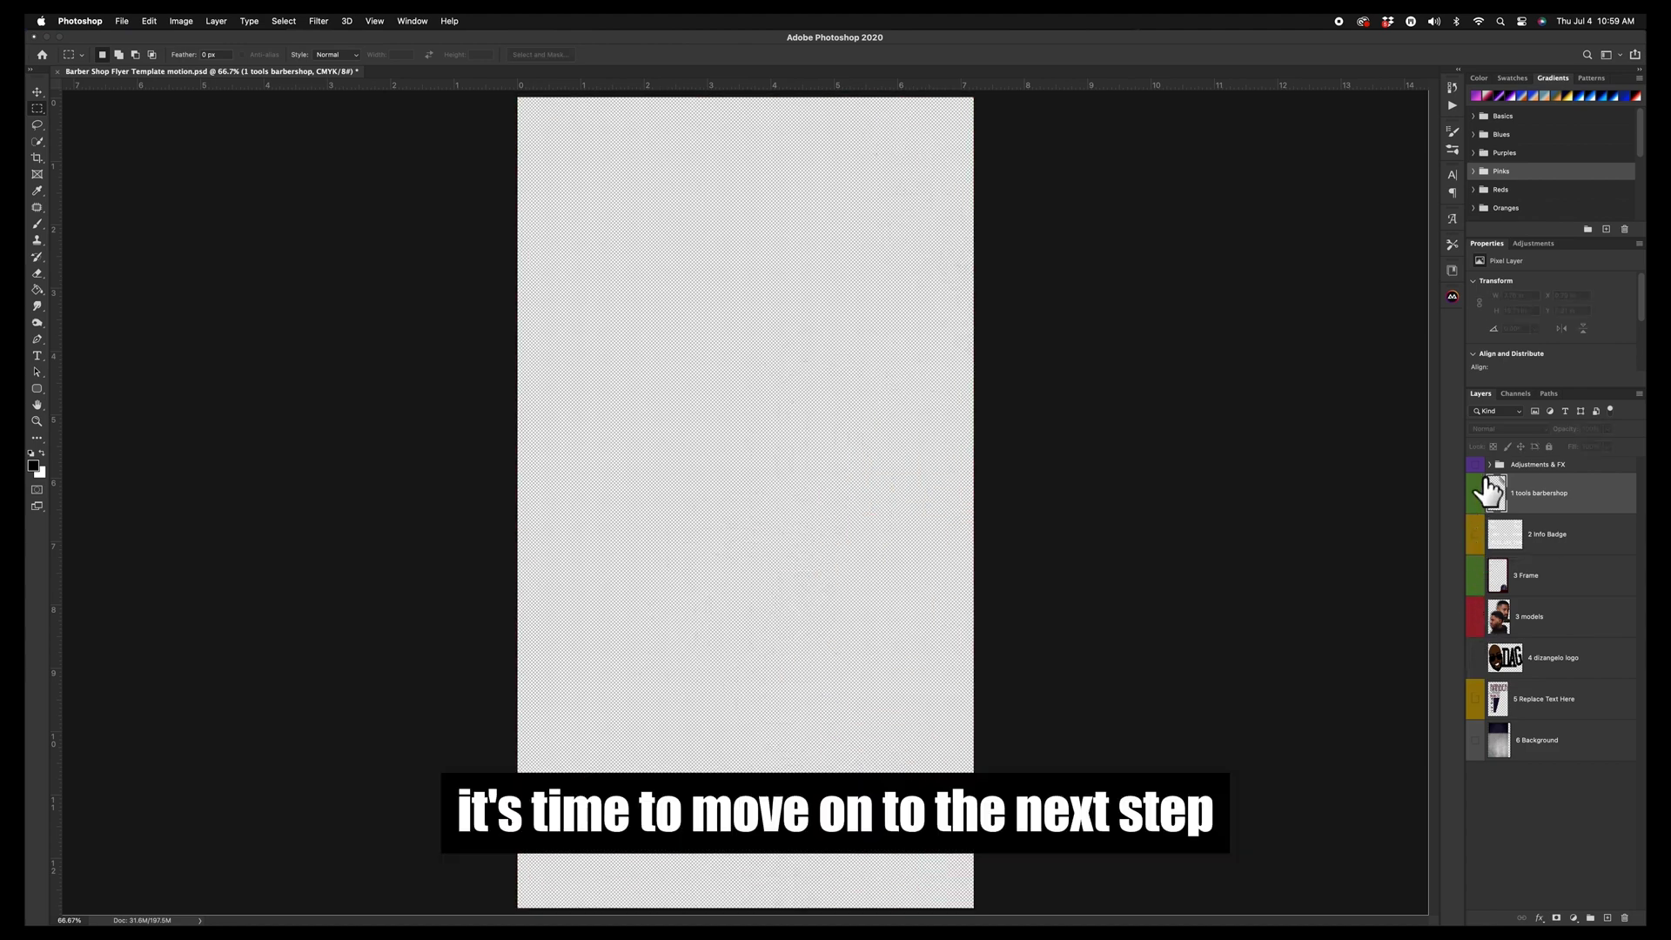
Make all flyer layers visible, then import and open the barber shop motion folder in CapCut
drag(1476, 492, 1477, 765)
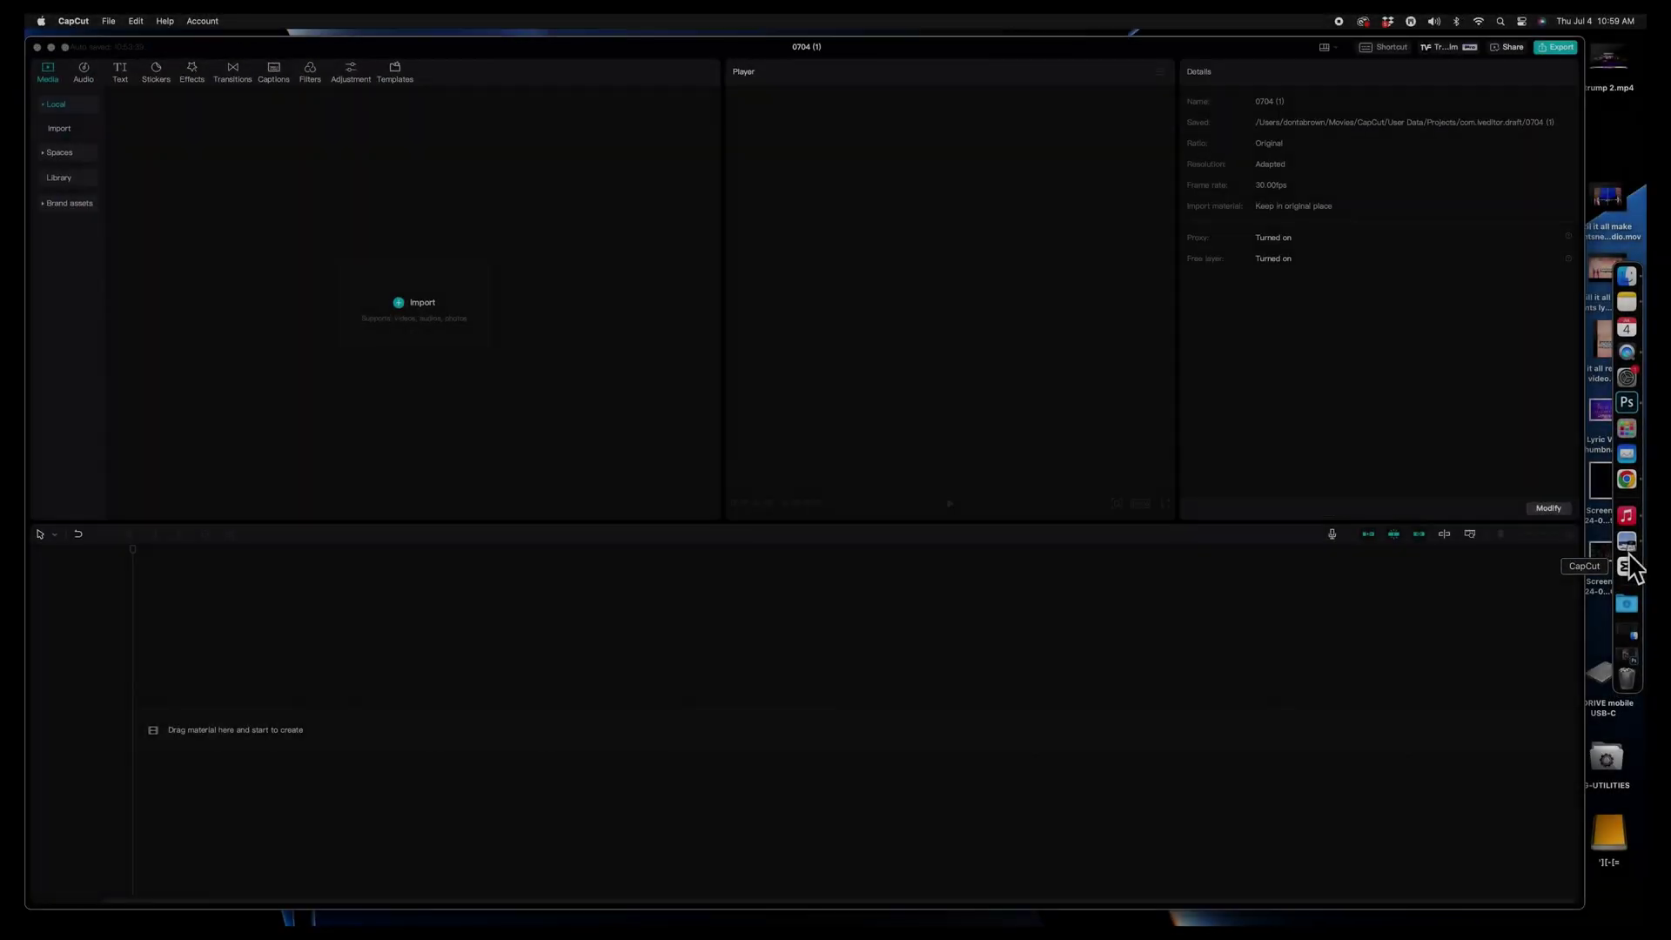
click(425, 293)
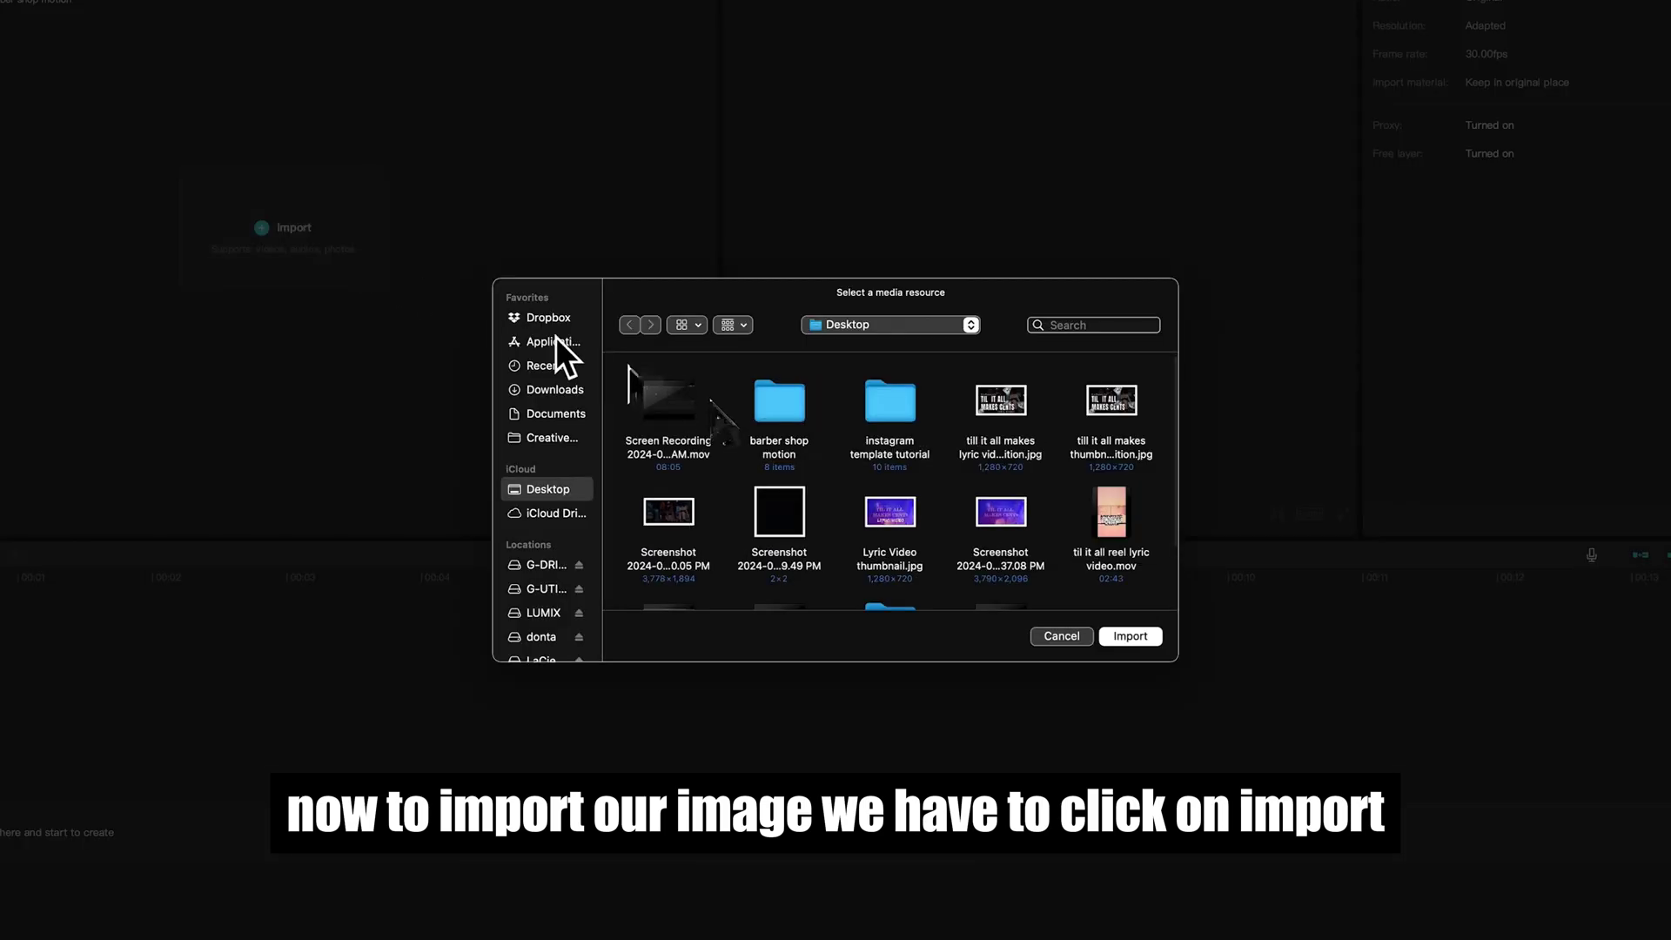
click(768, 411)
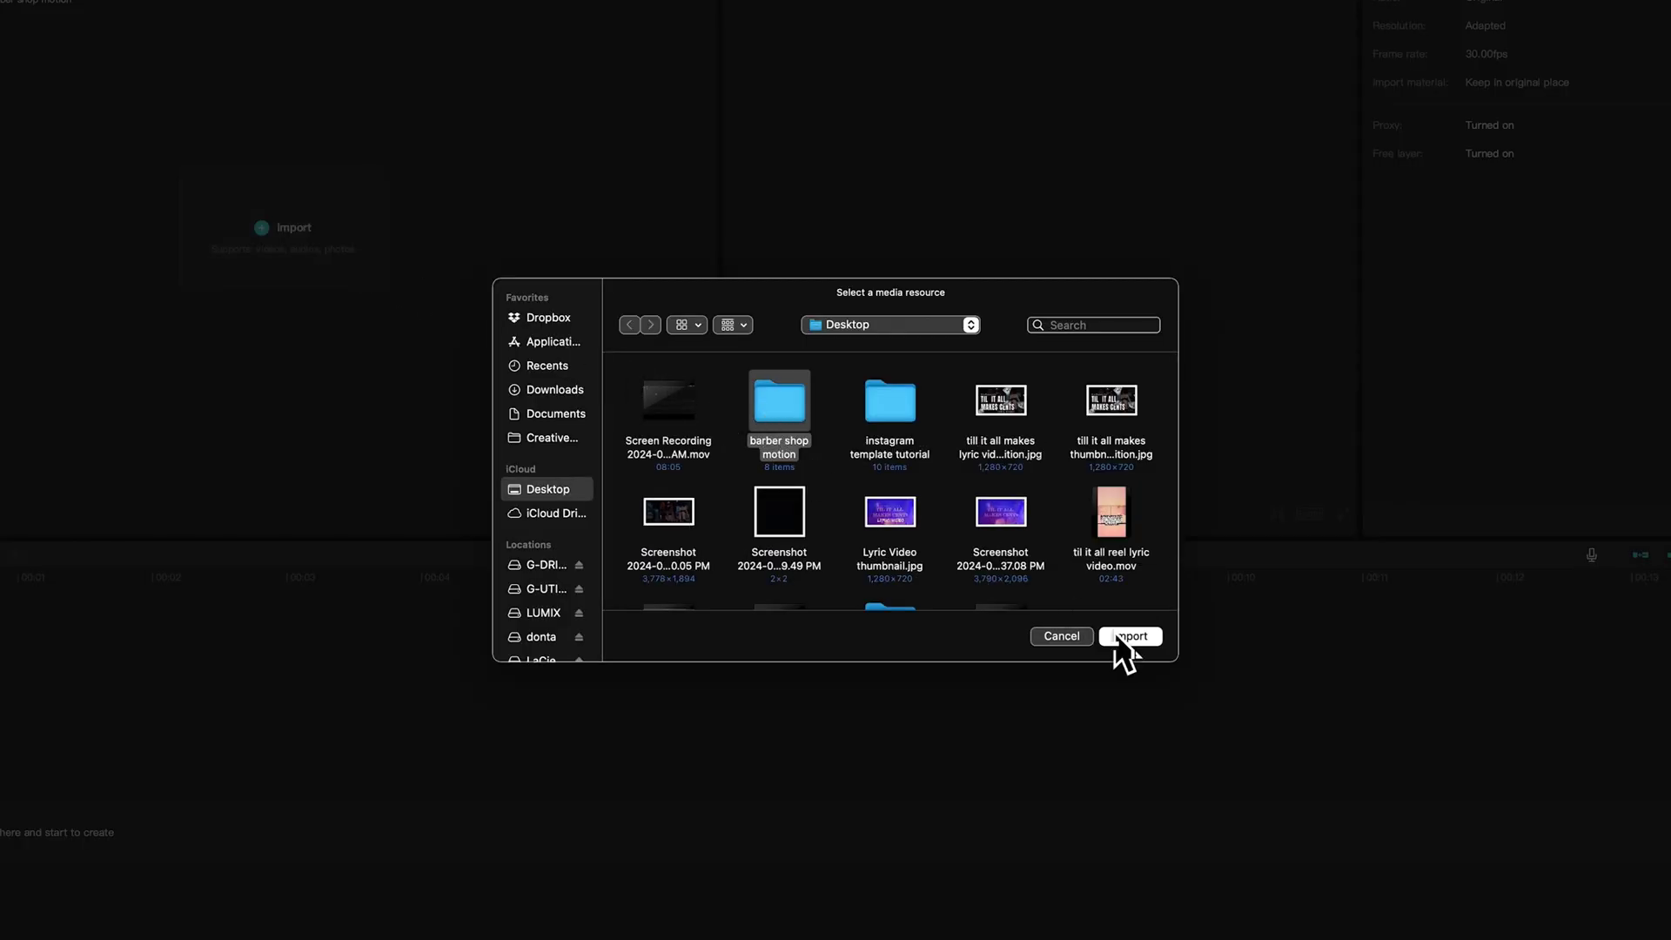
click(1130, 636)
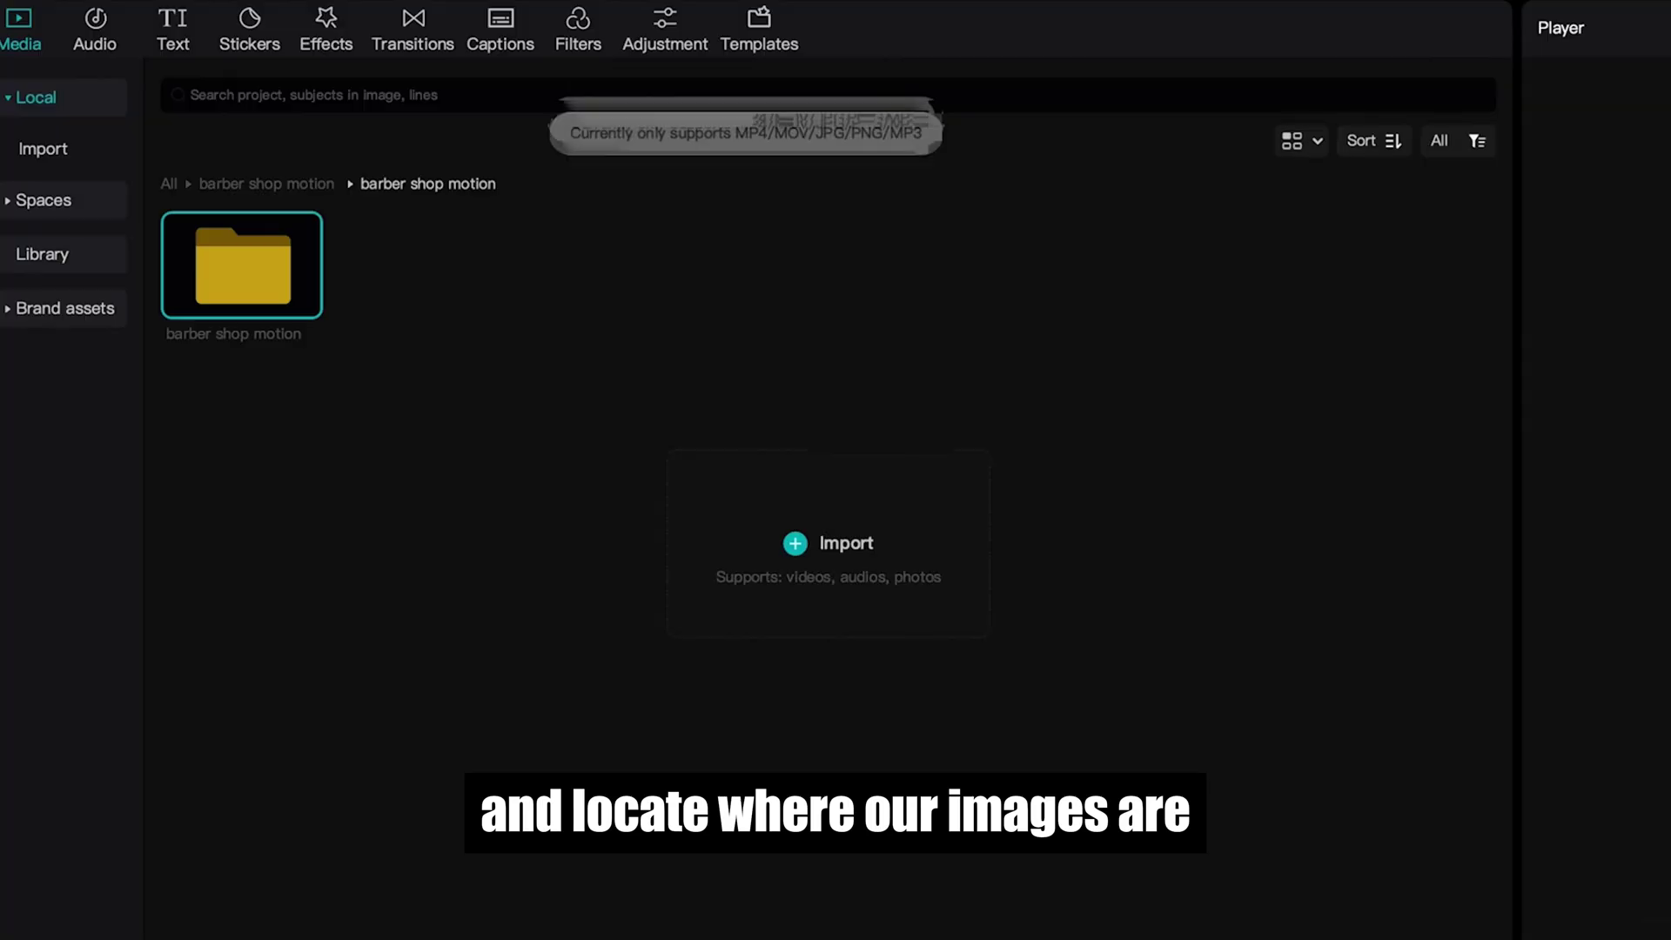
double_click(269, 289)
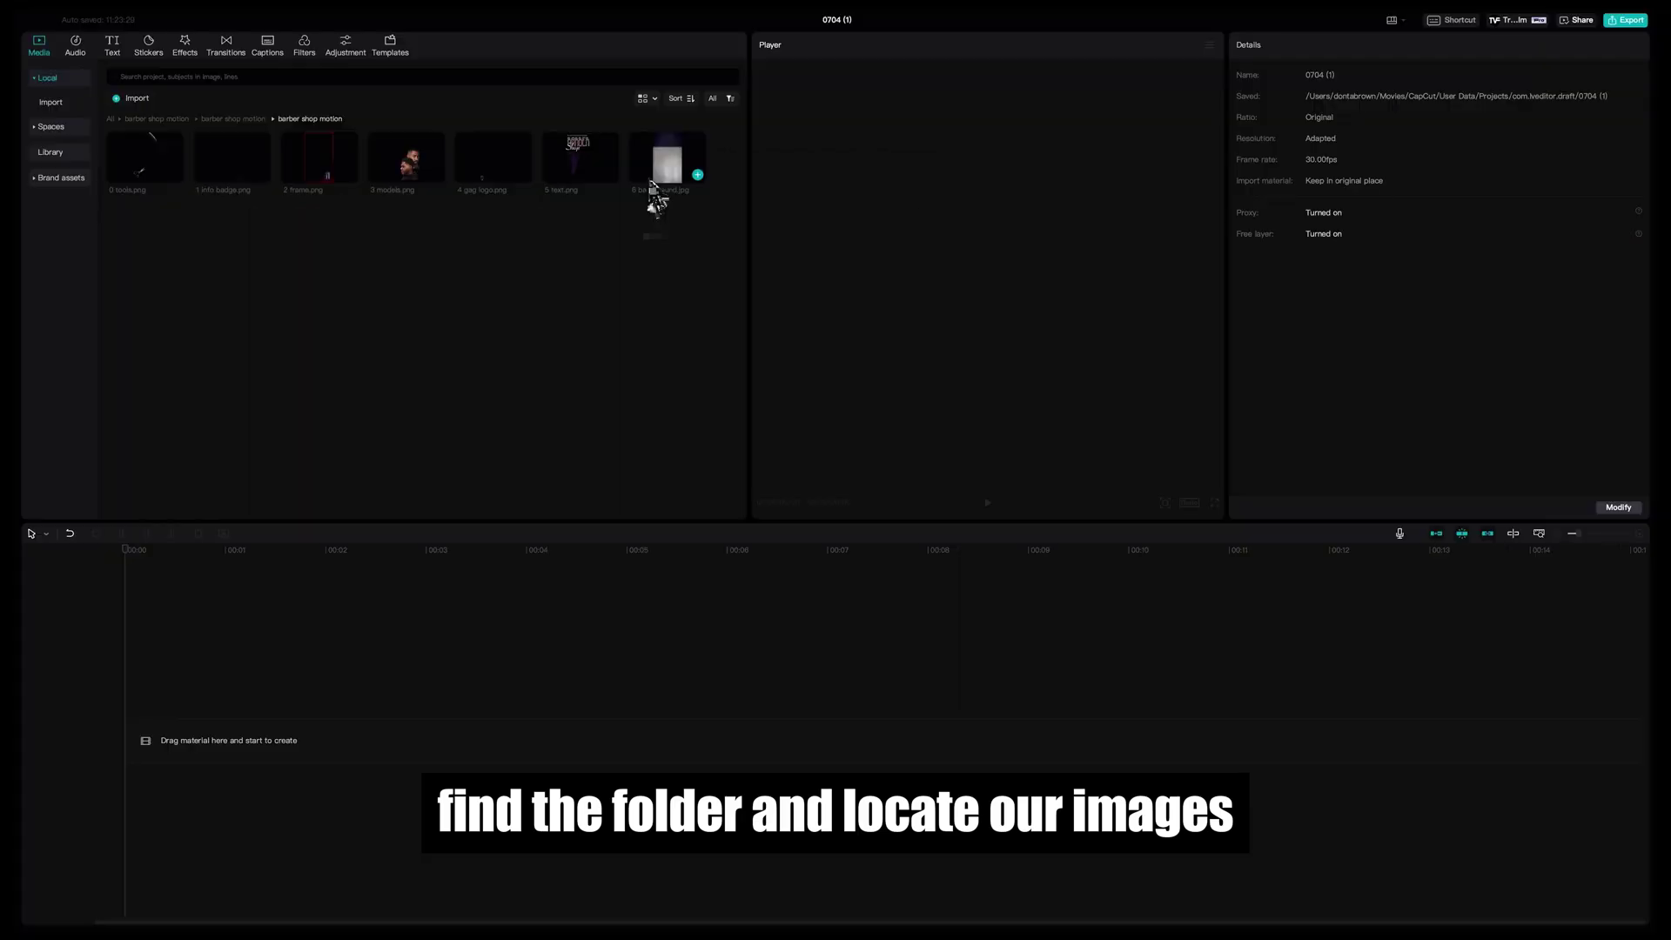
Preview the flyer images and place 6 background.jpg on the timeline as the first clip
click(658, 174)
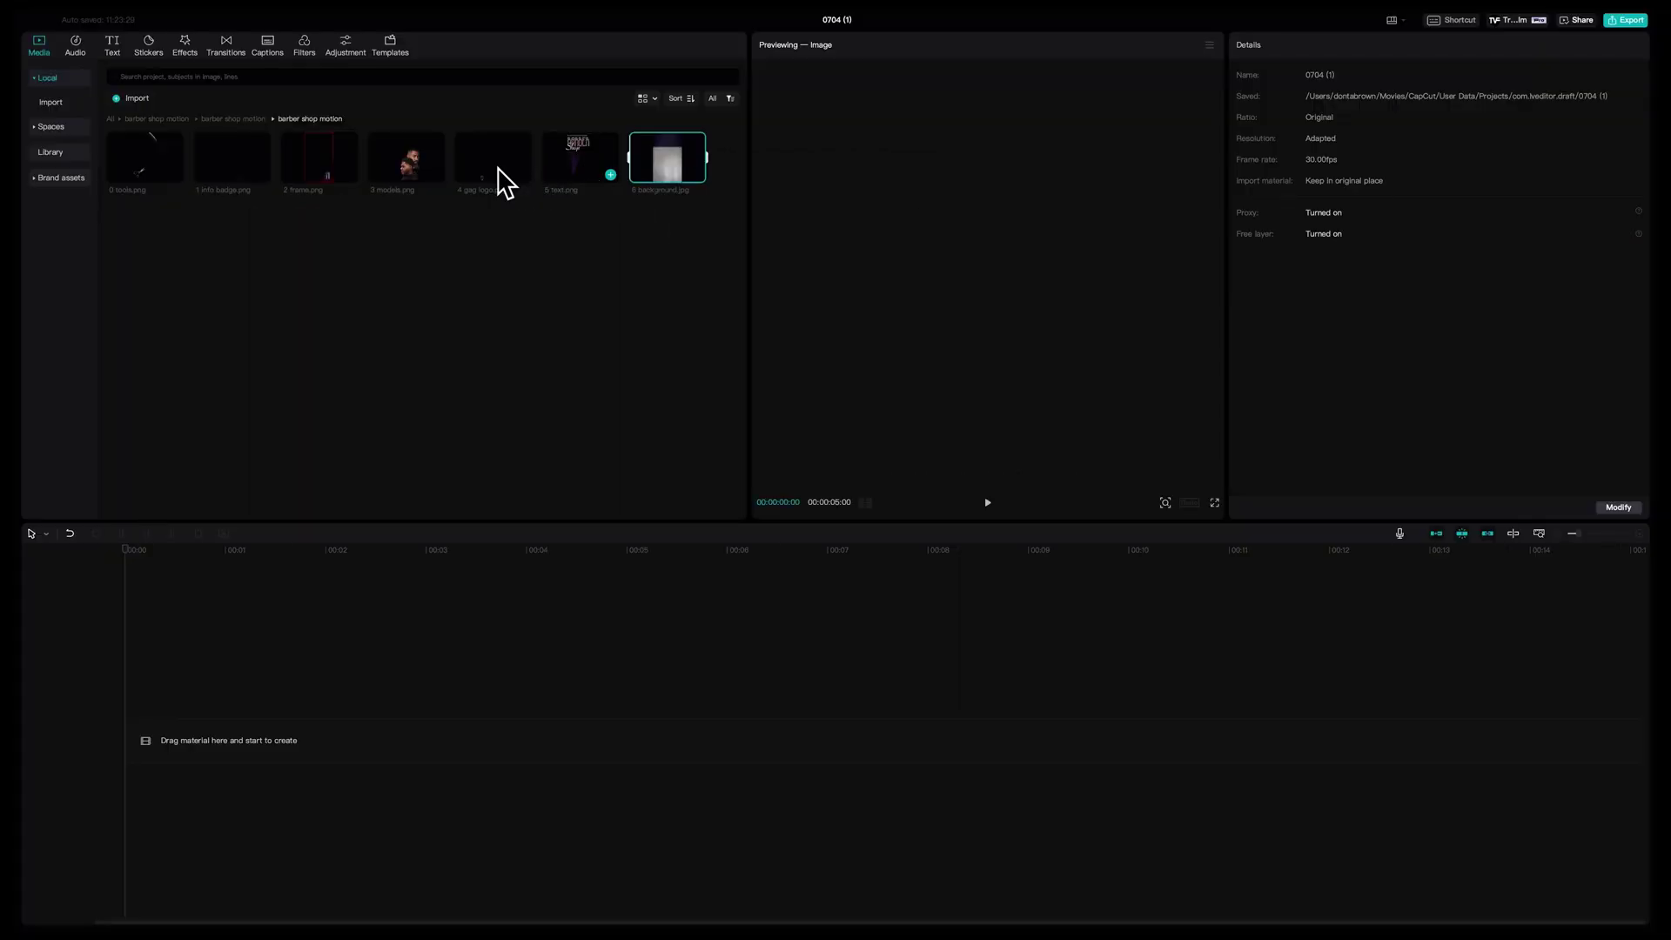
click(383, 174)
click(348, 174)
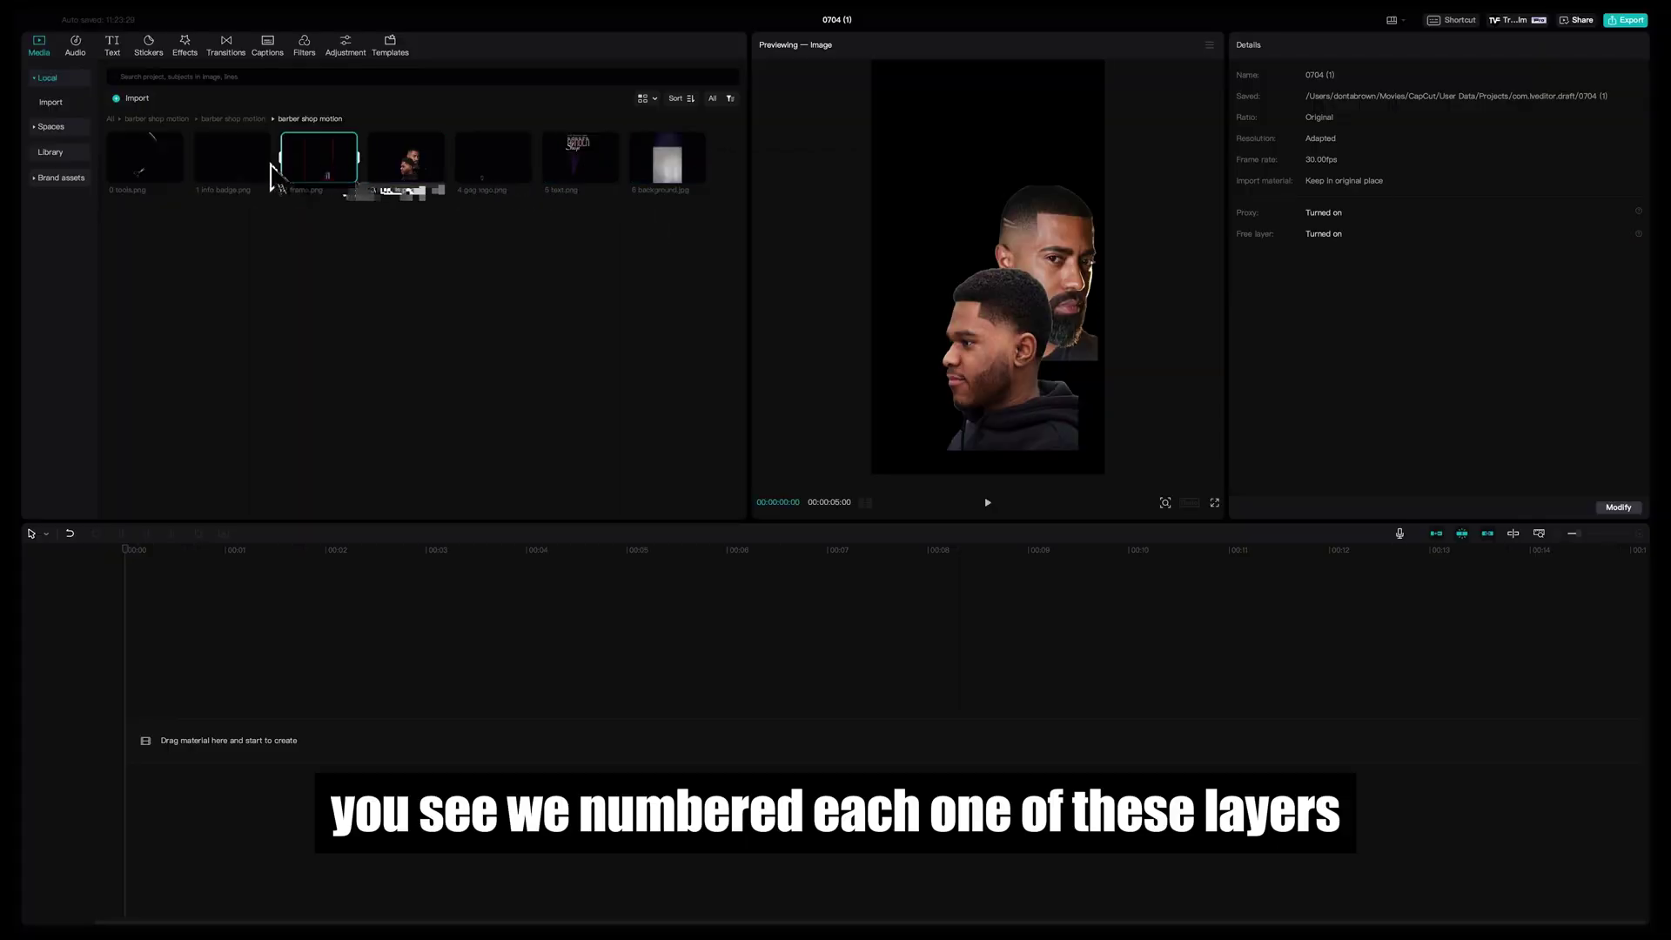
click(204, 172)
click(168, 169)
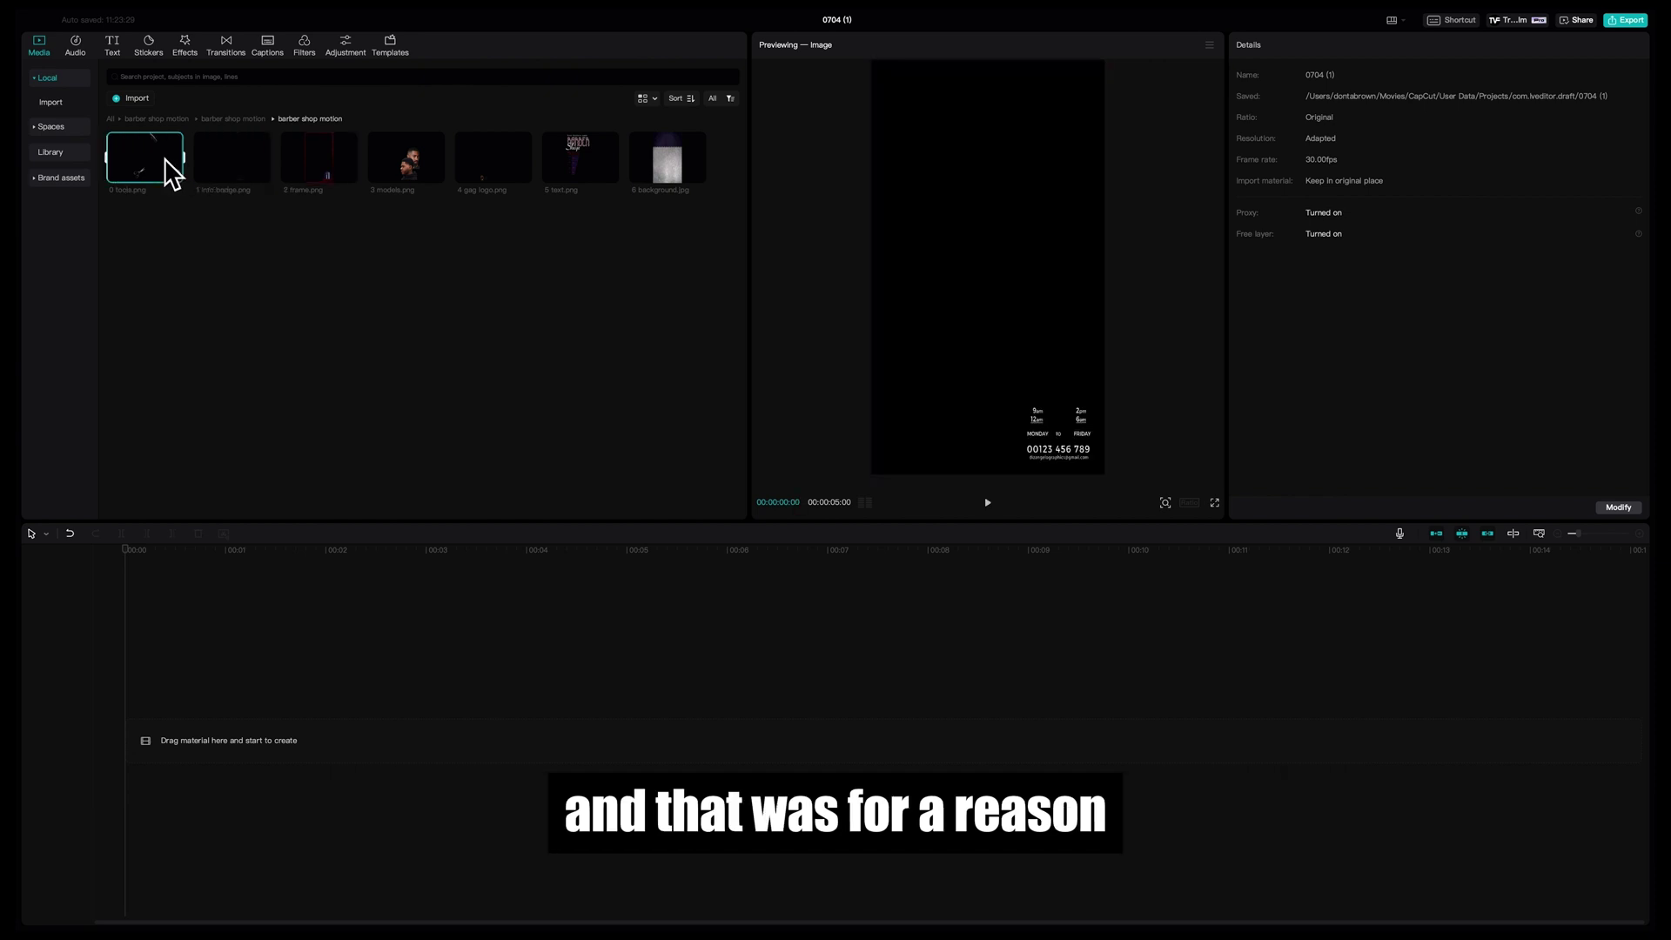
key(space)
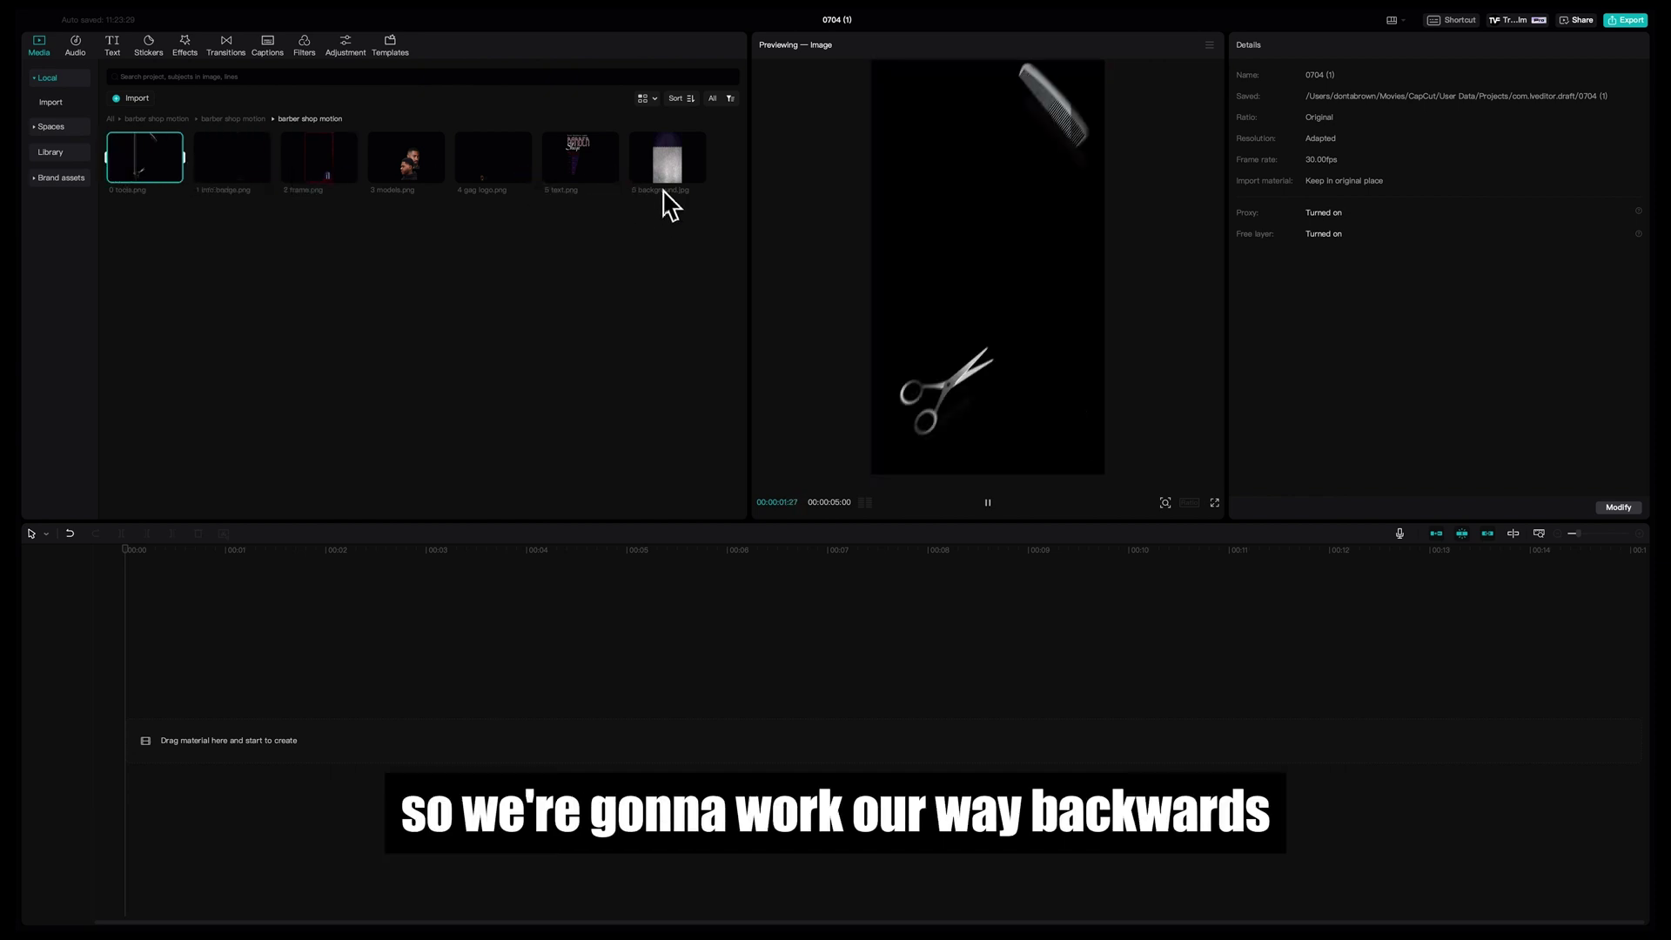
drag(653, 193, 143, 742)
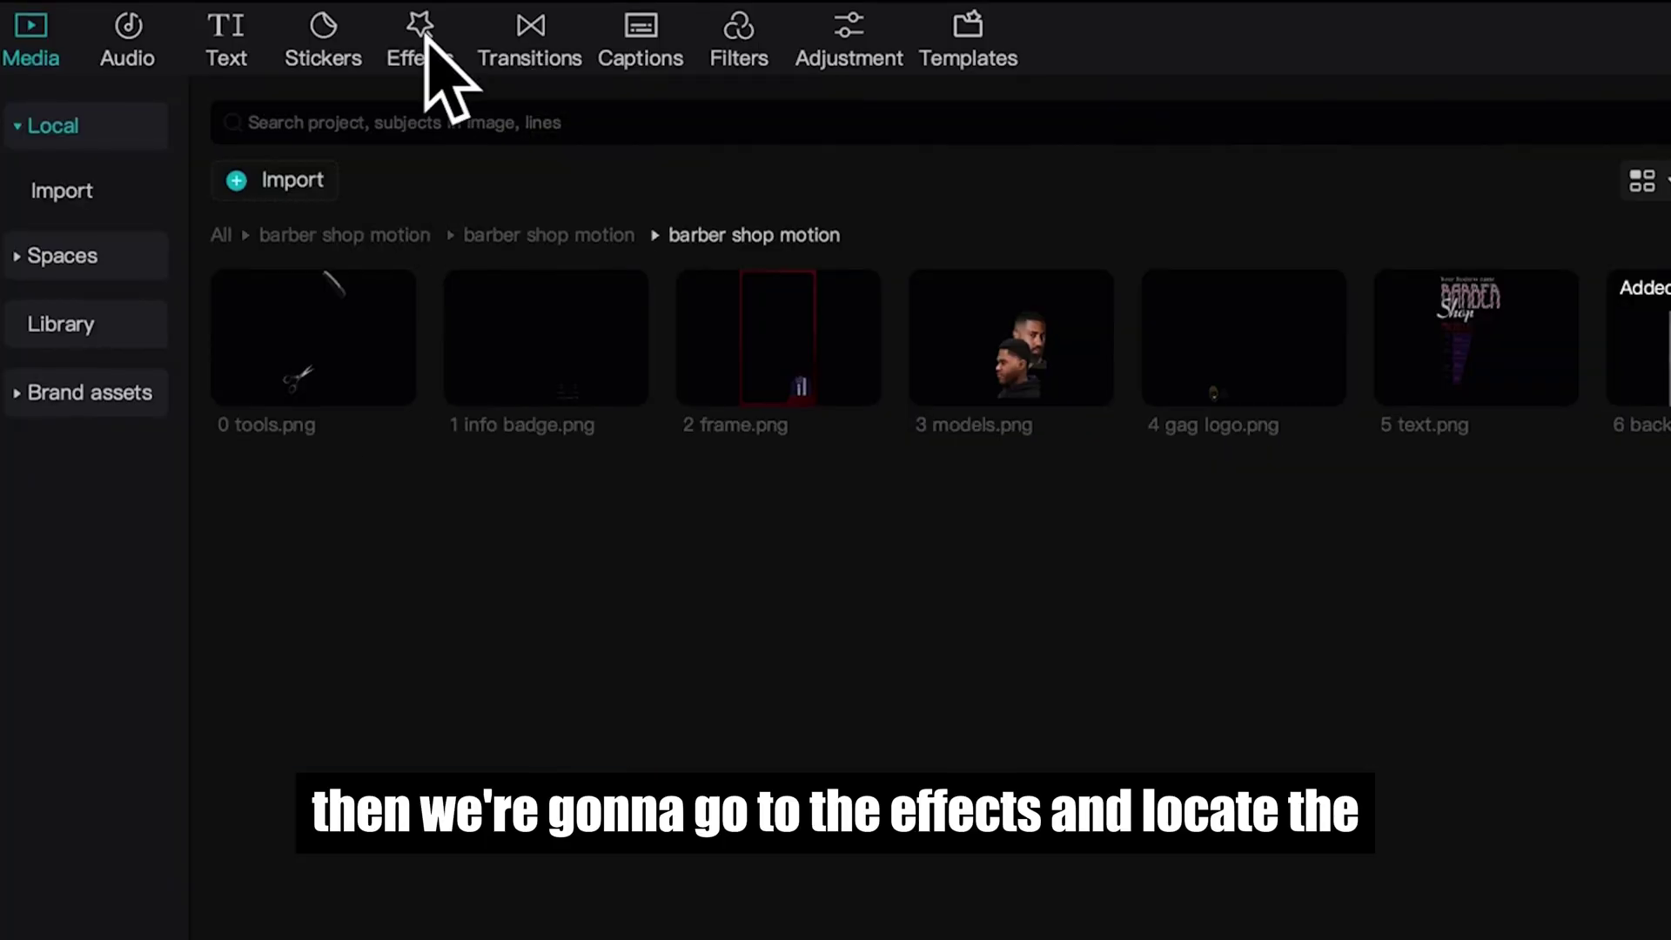
Find Move Track among the Trending video effects and drop it onto the 6 background.jpg clip
click(423, 37)
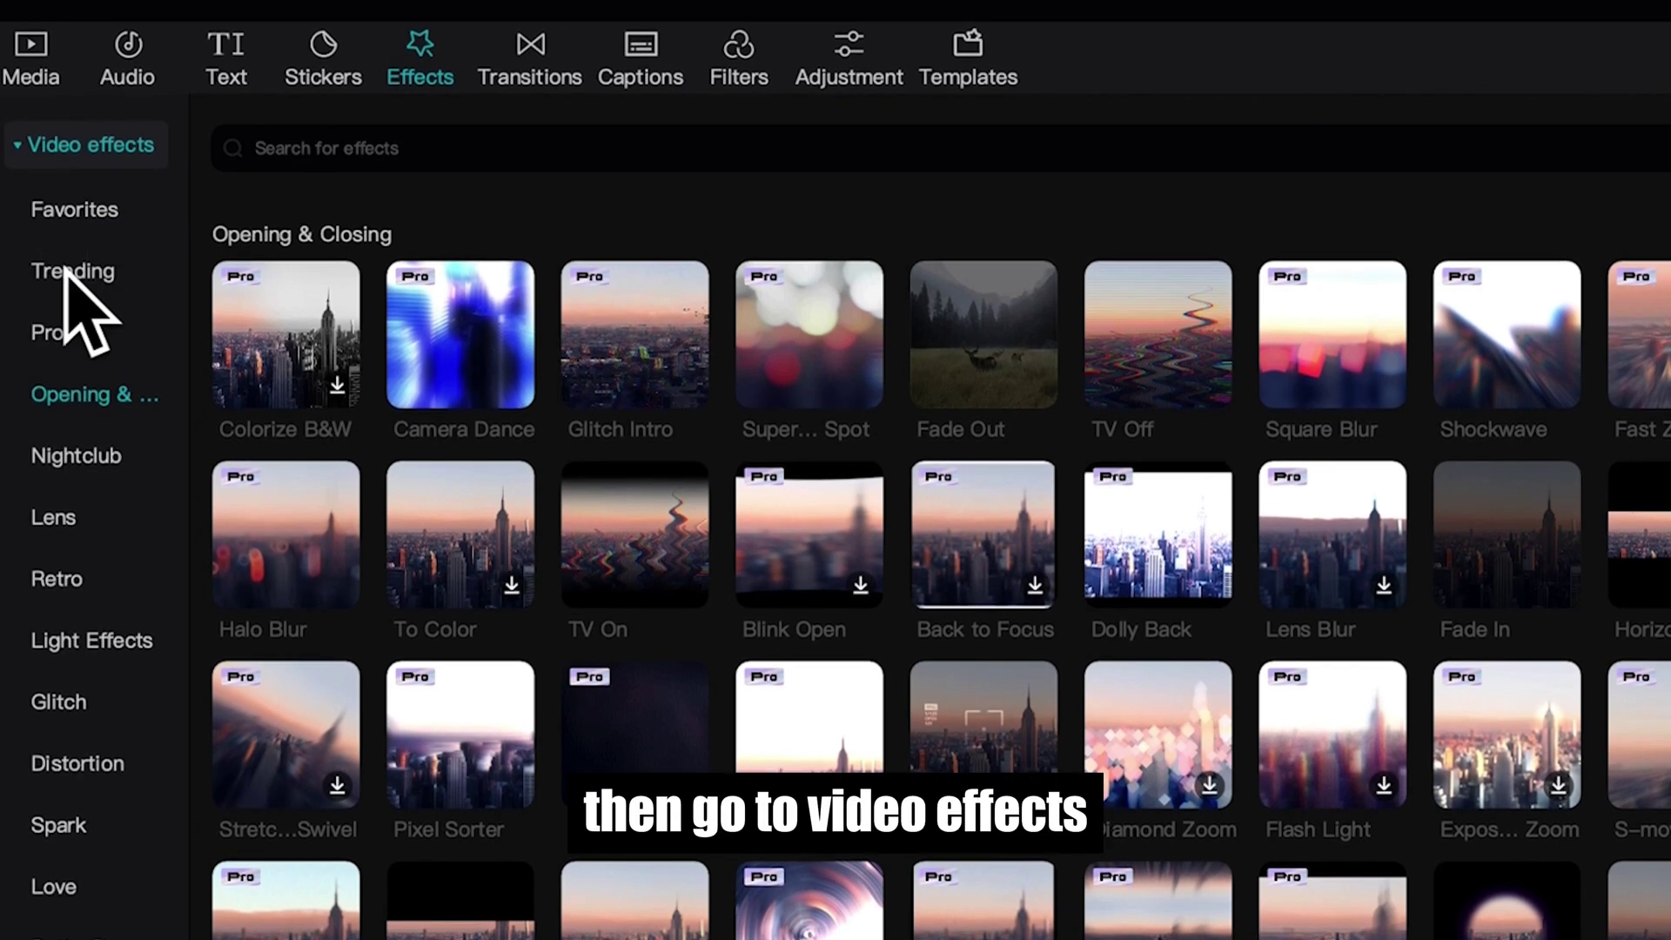
click(65, 270)
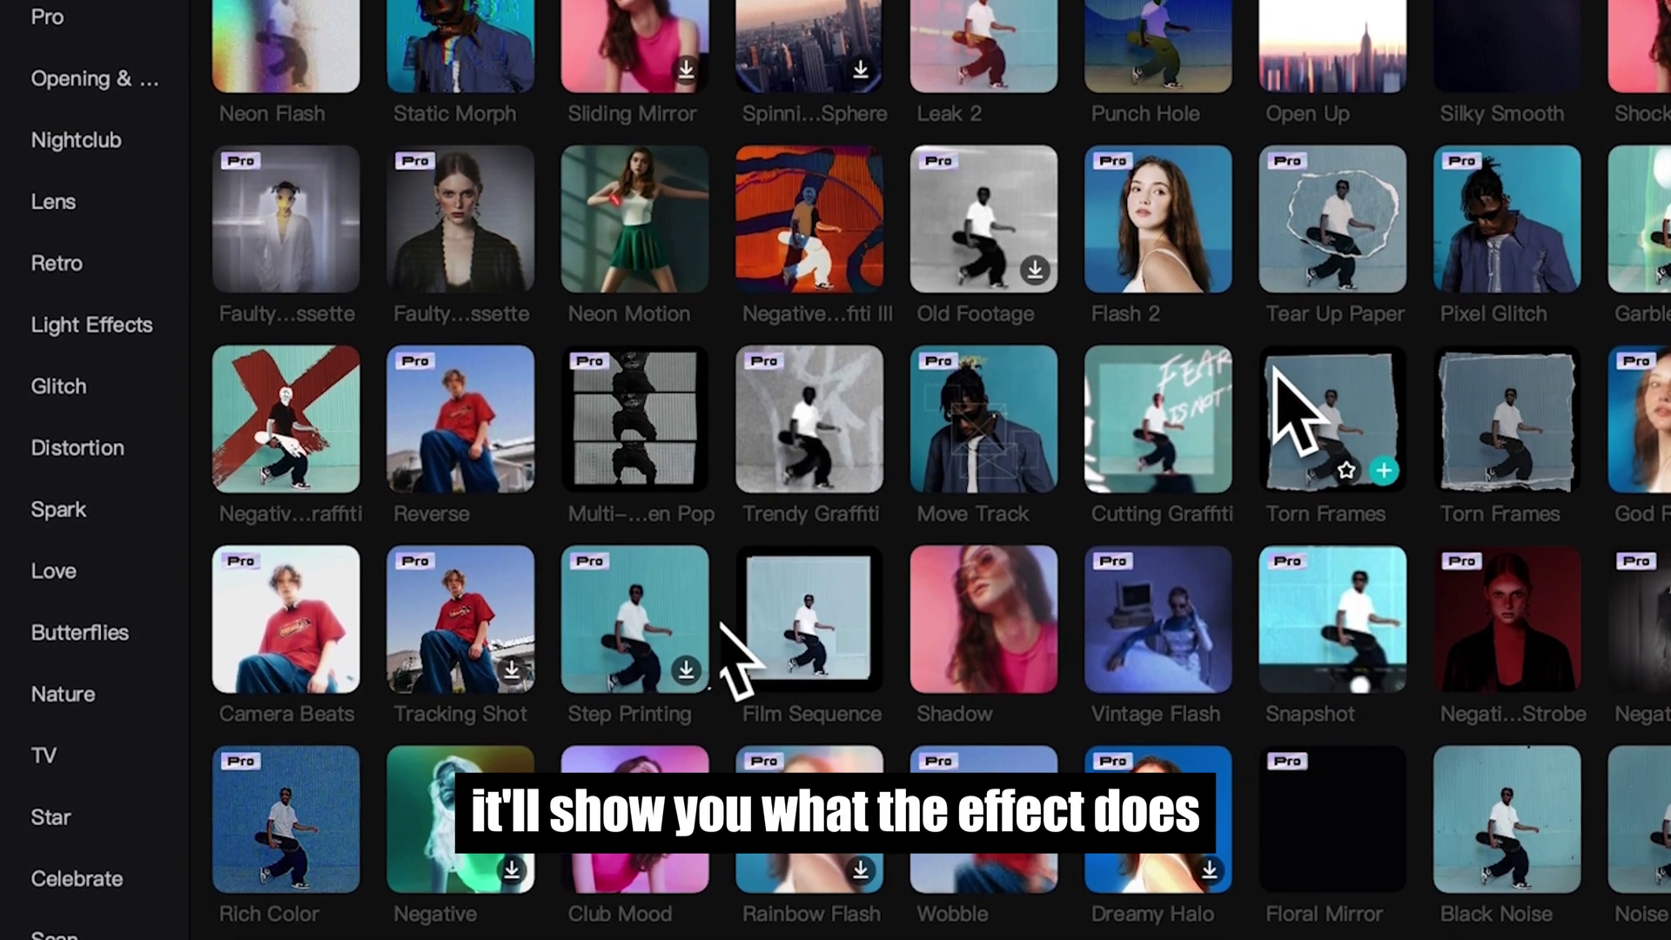
scroll(1273, 393, down, 3)
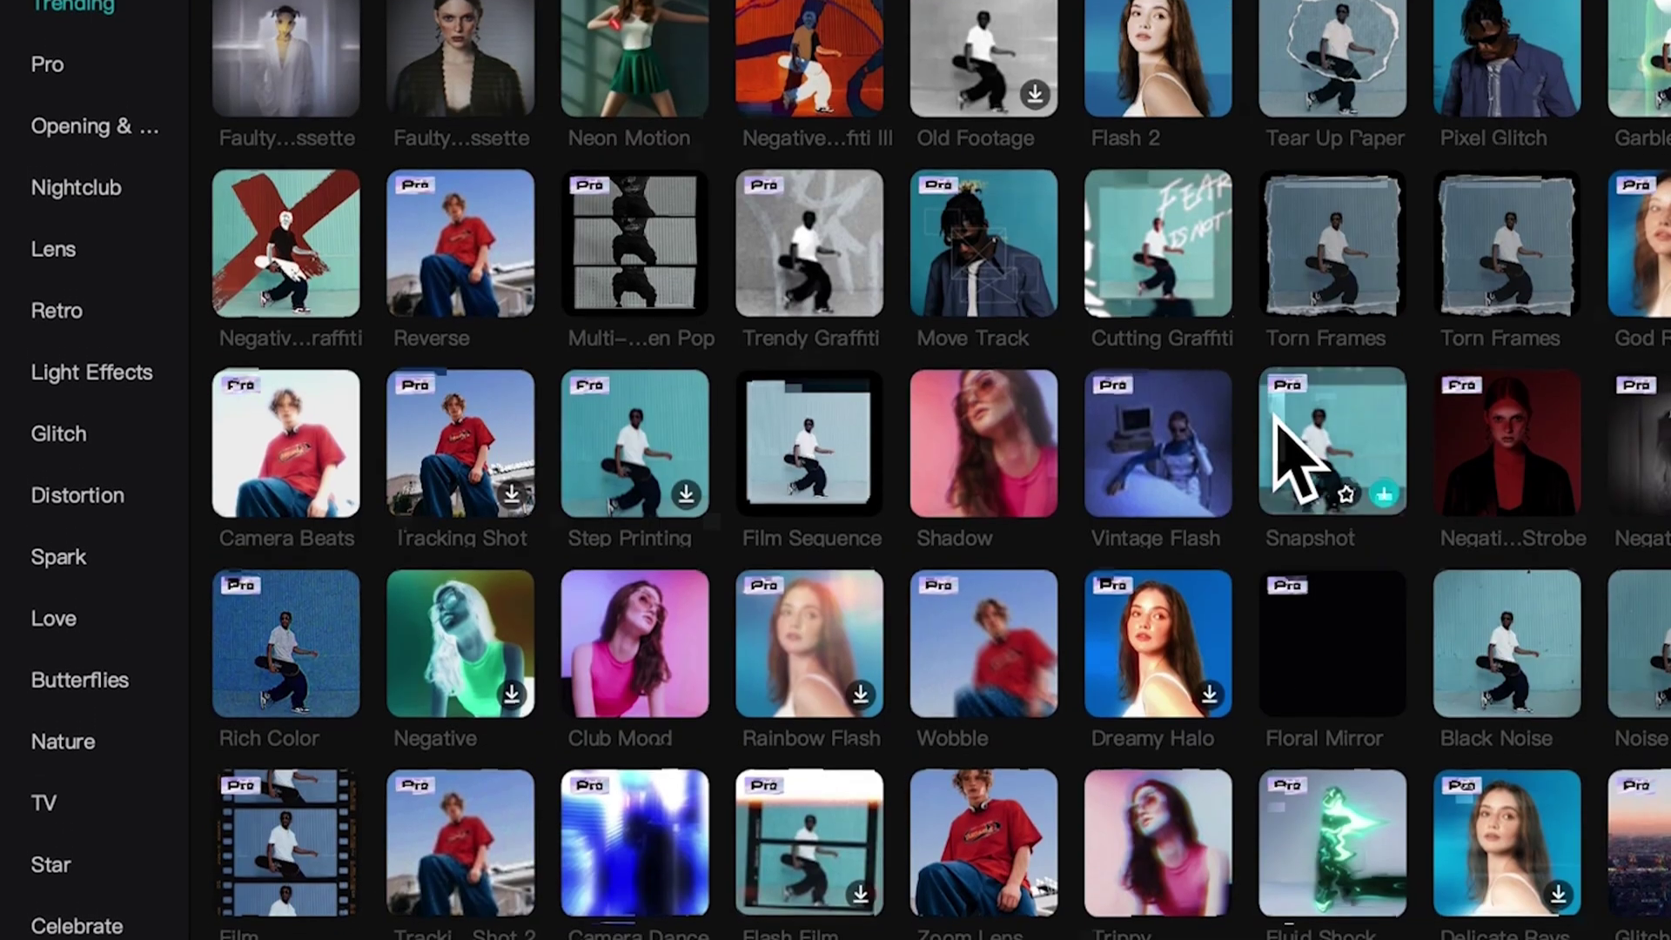
scroll(1273, 452, down, 1)
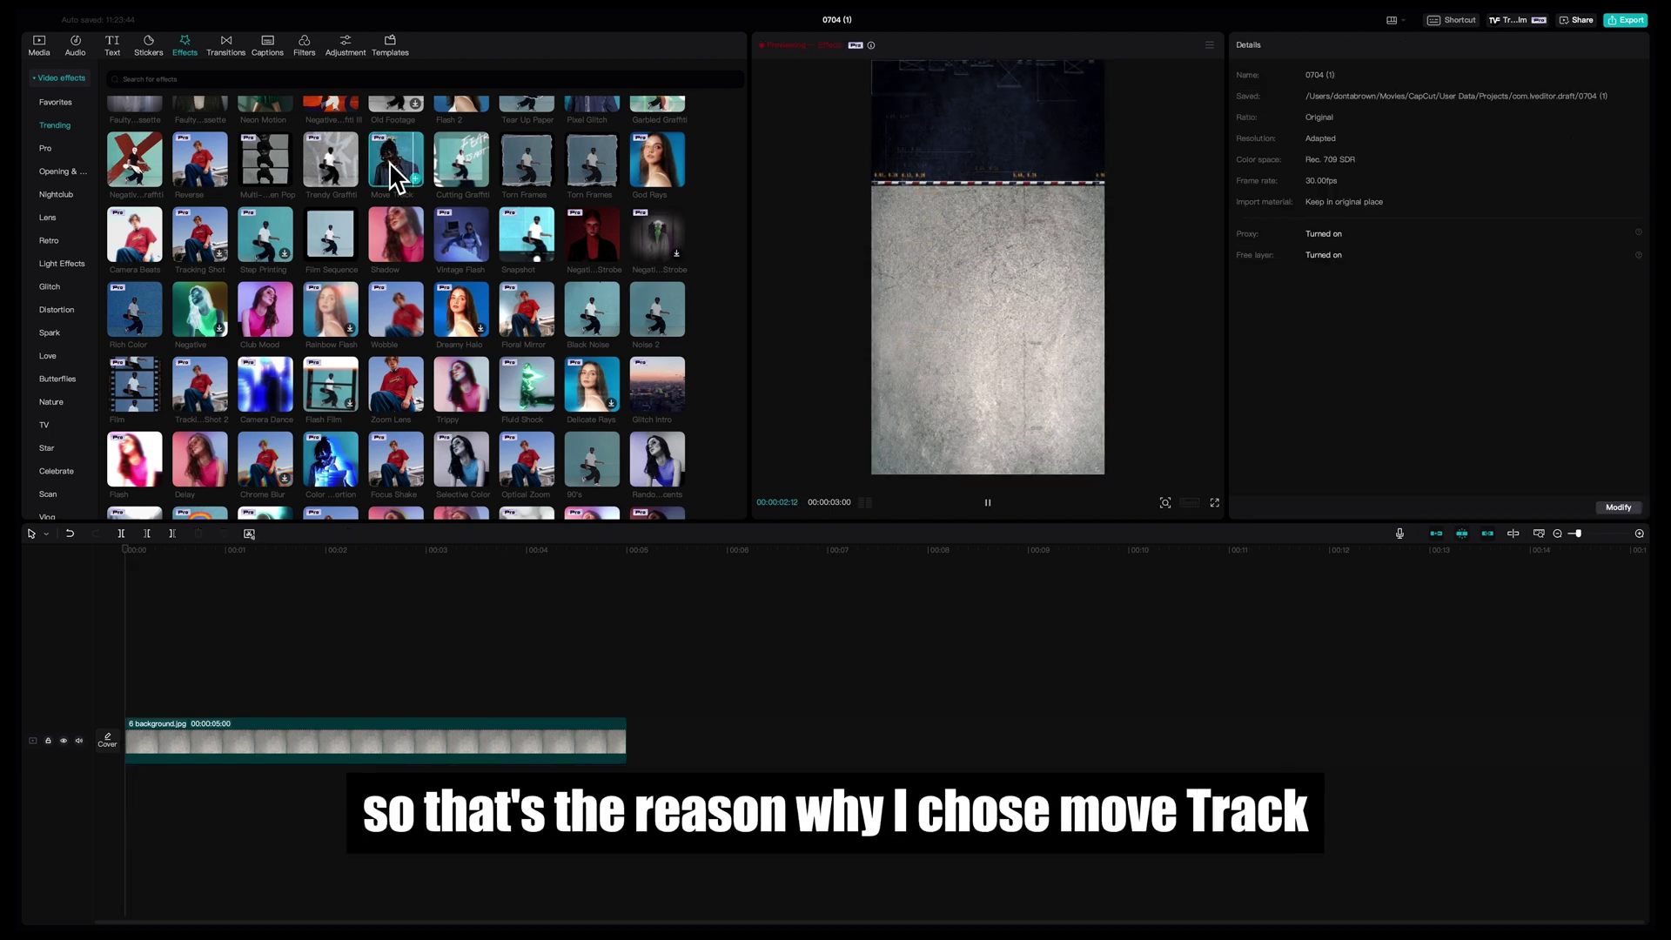
drag(389, 162, 185, 738)
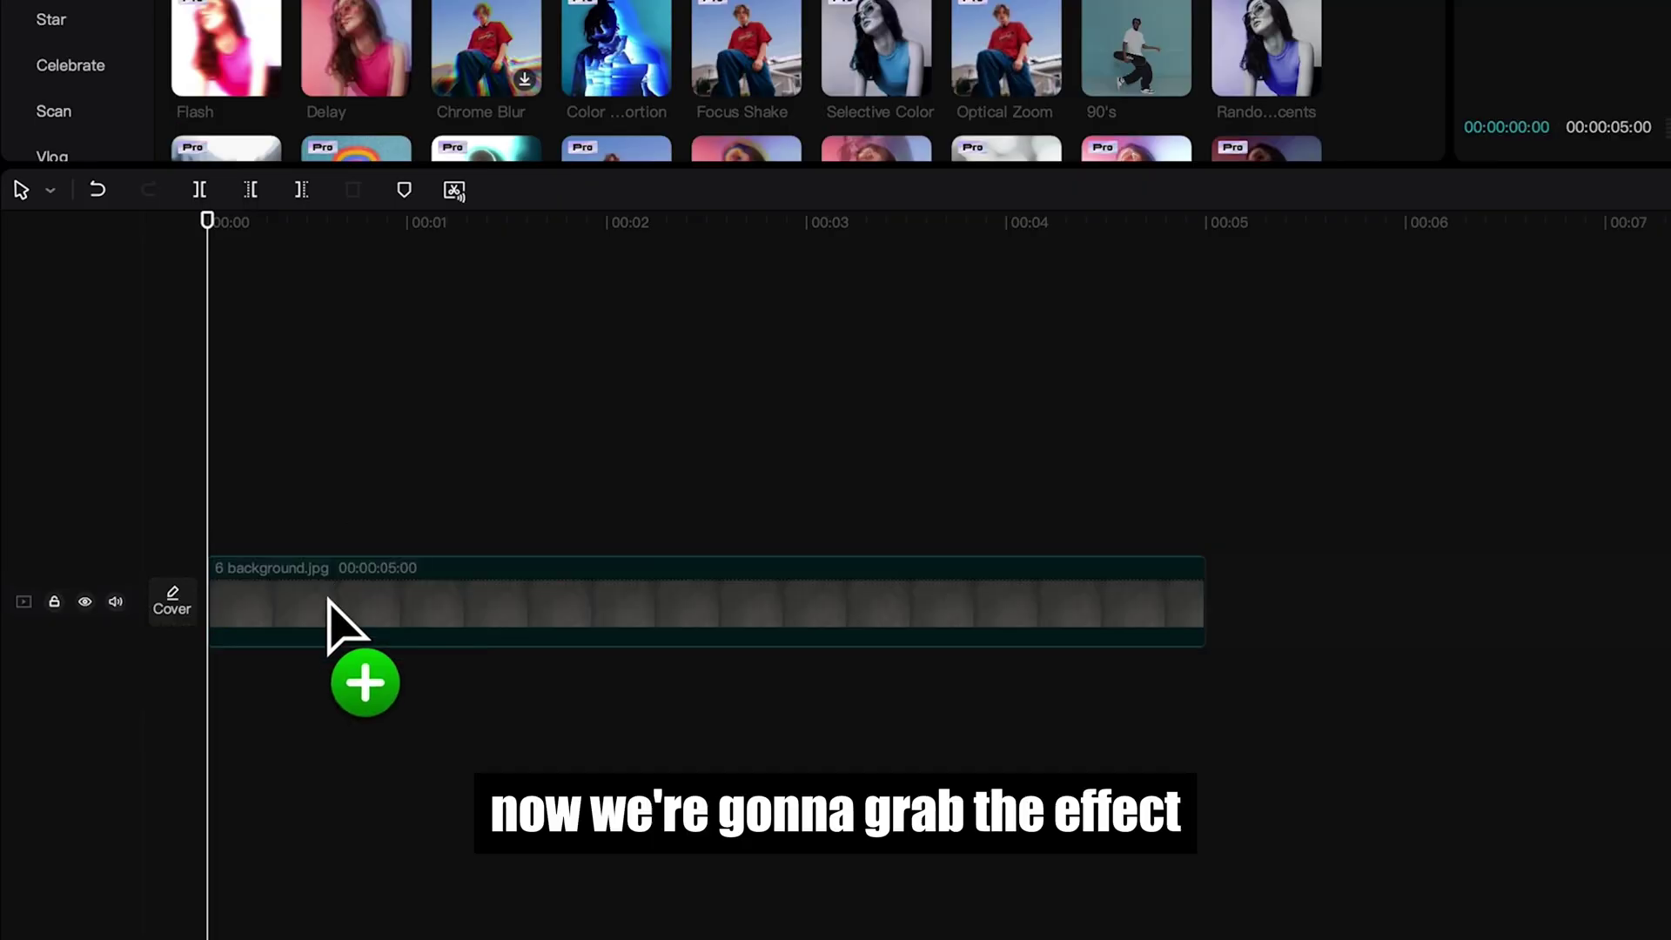
drag(328, 599, 335, 602)
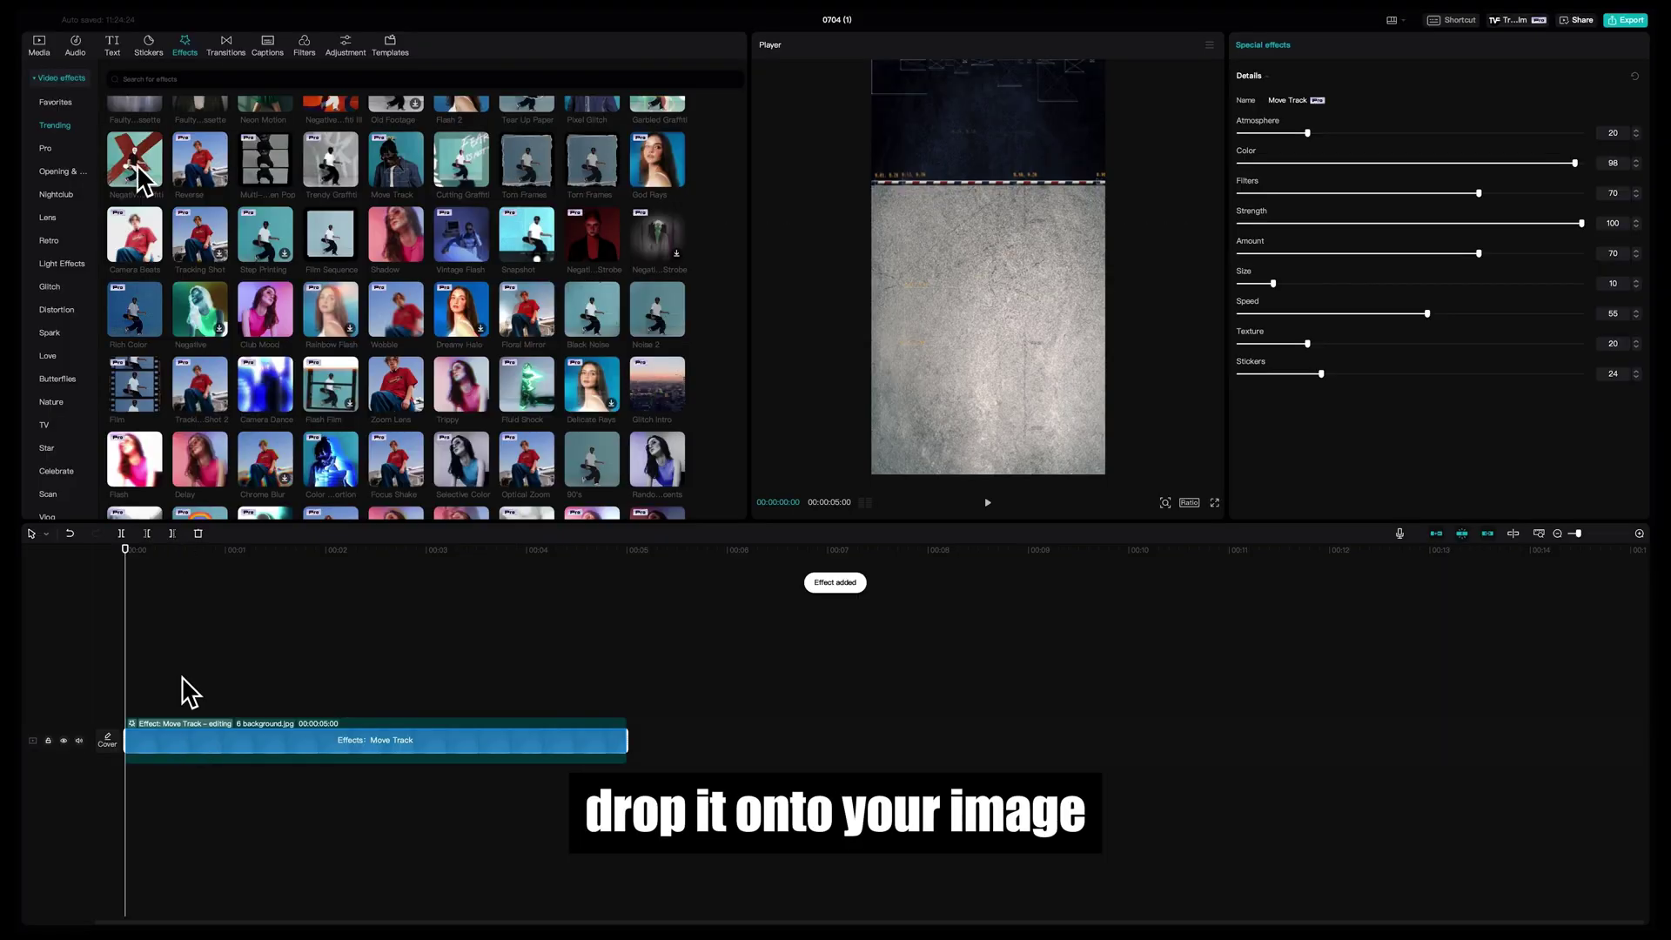
Place 5 text.png above the background, give it Silky Smooth, and preview the playback
click(45, 51)
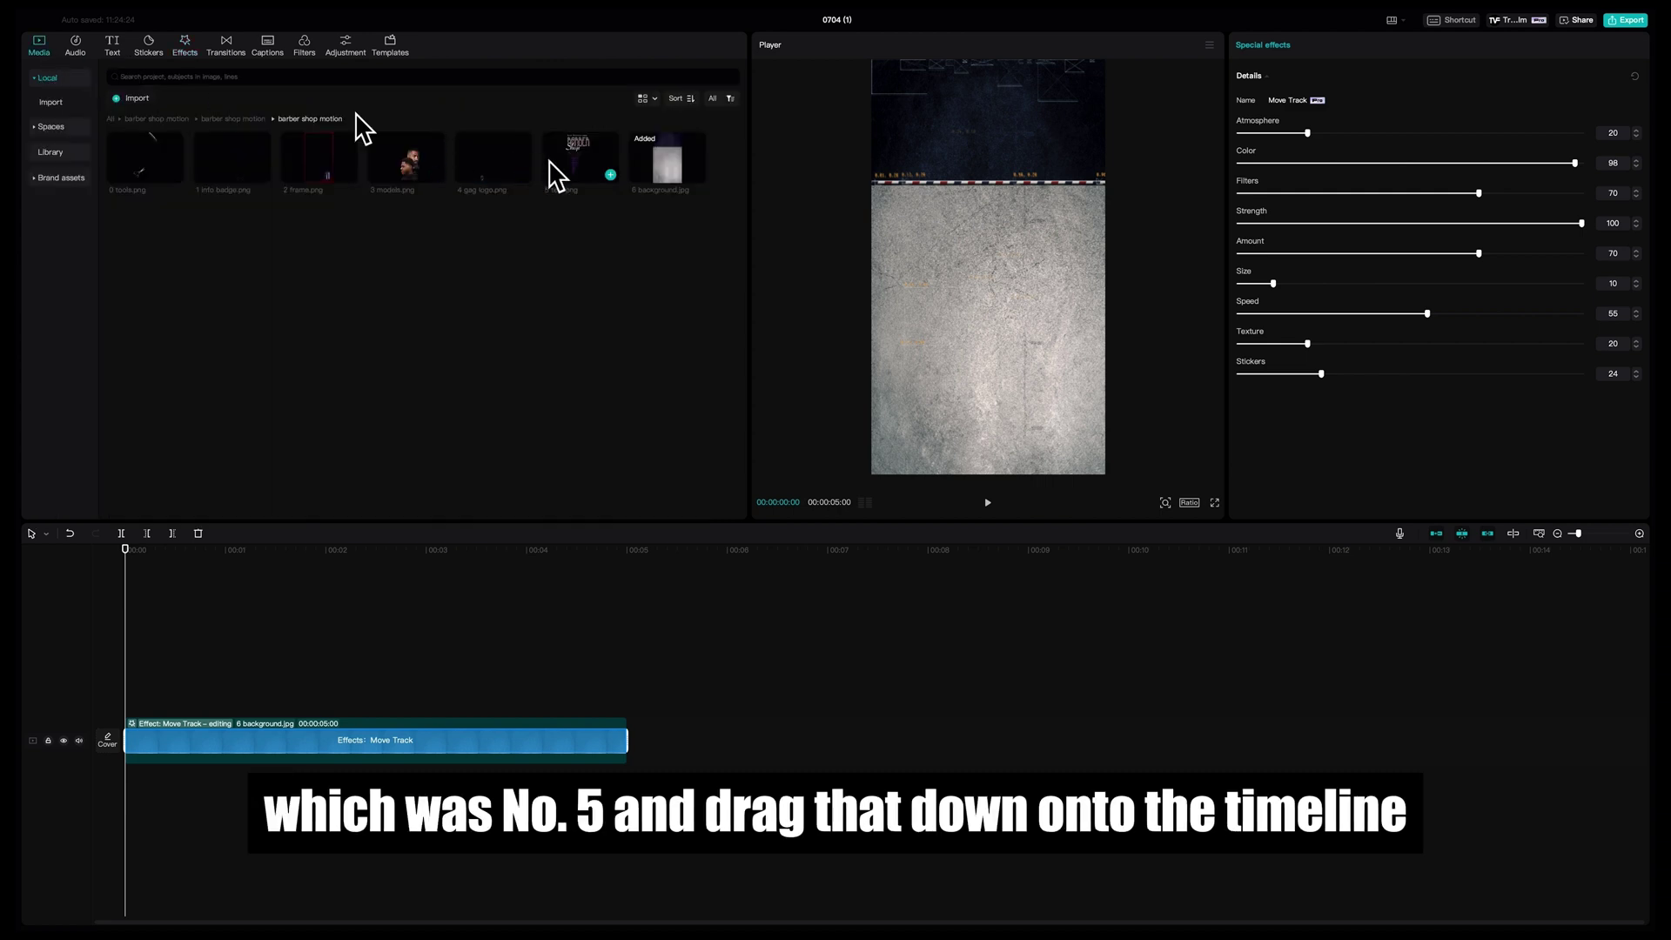
drag(570, 166, 114, 653)
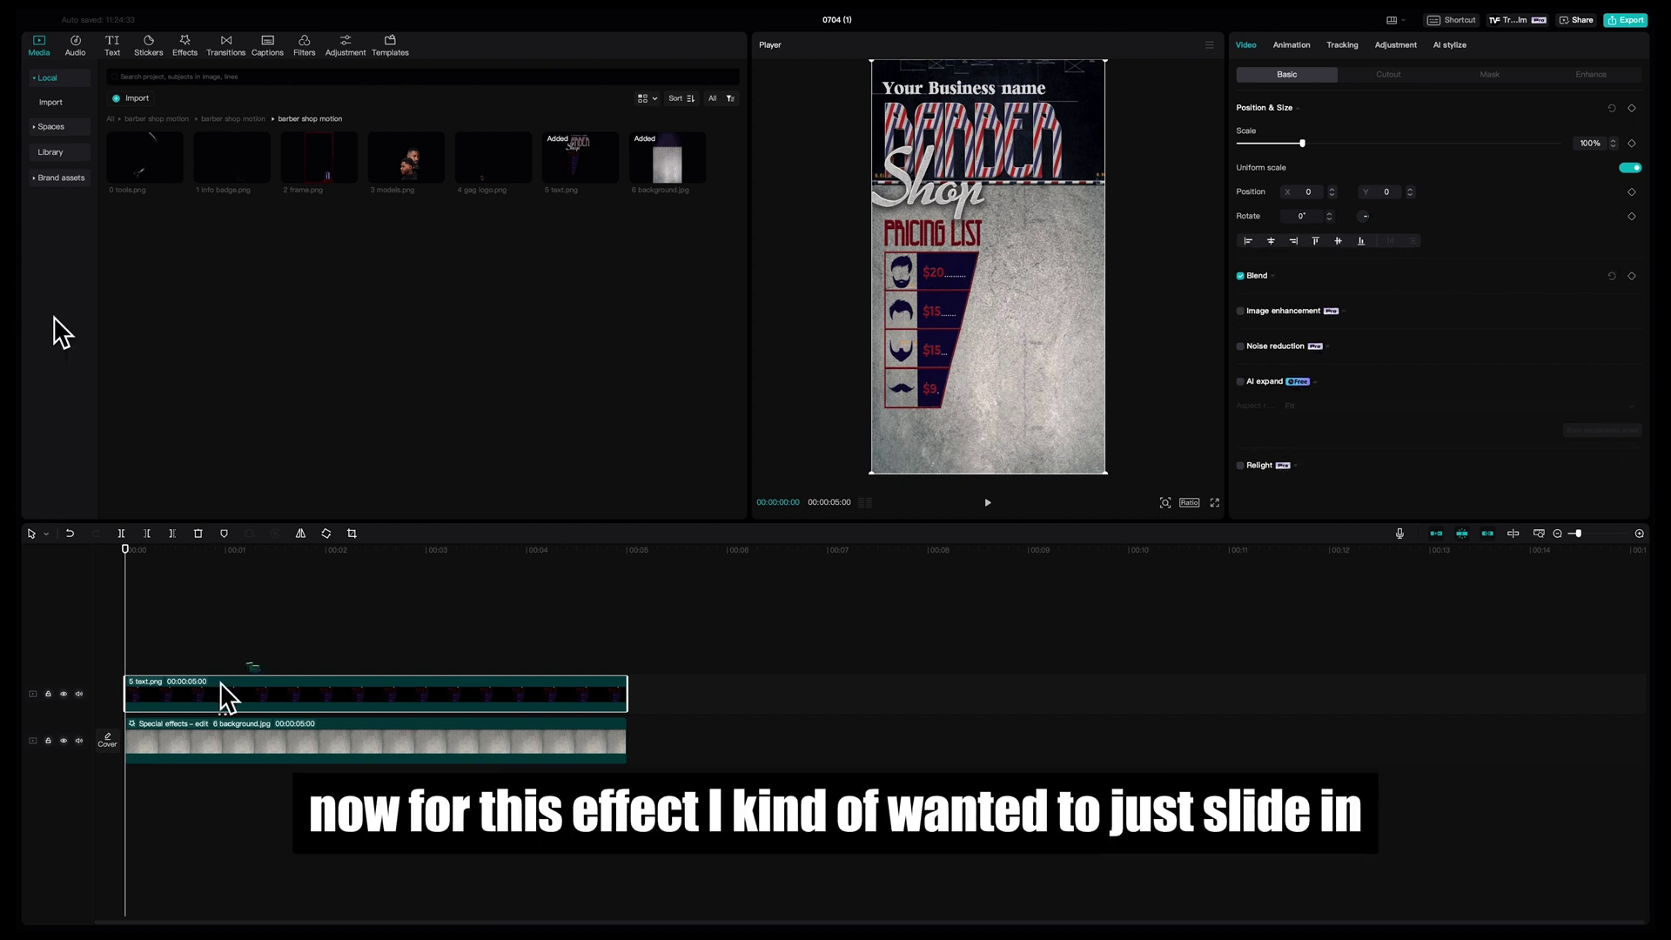
click(184, 45)
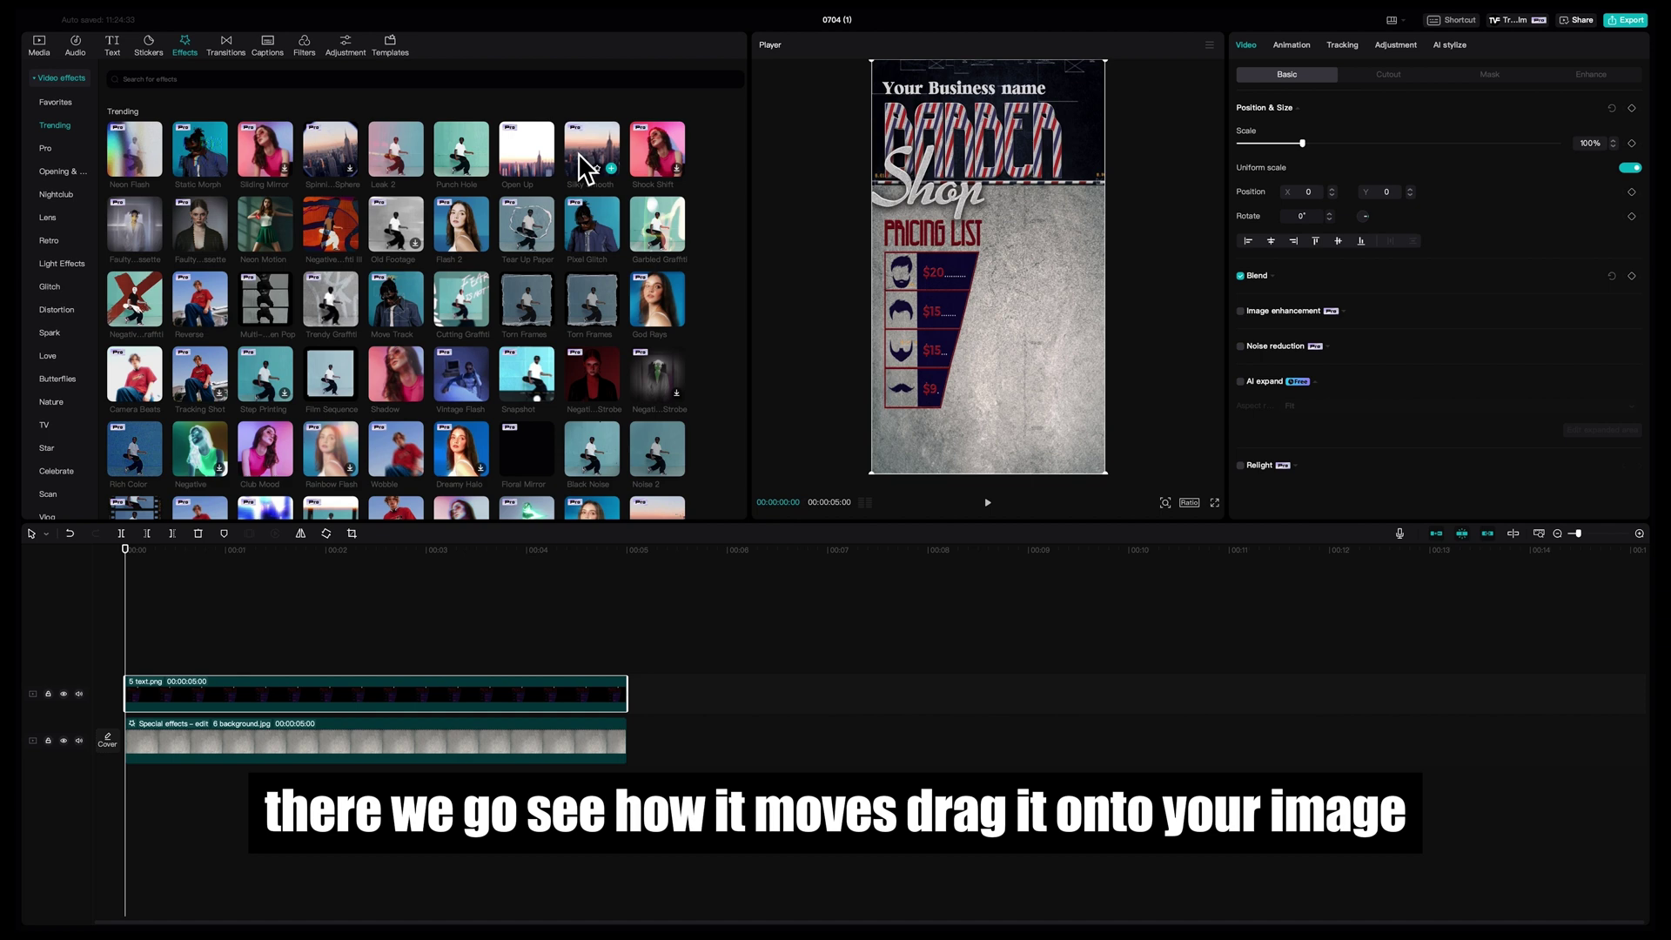
drag(585, 165, 186, 692)
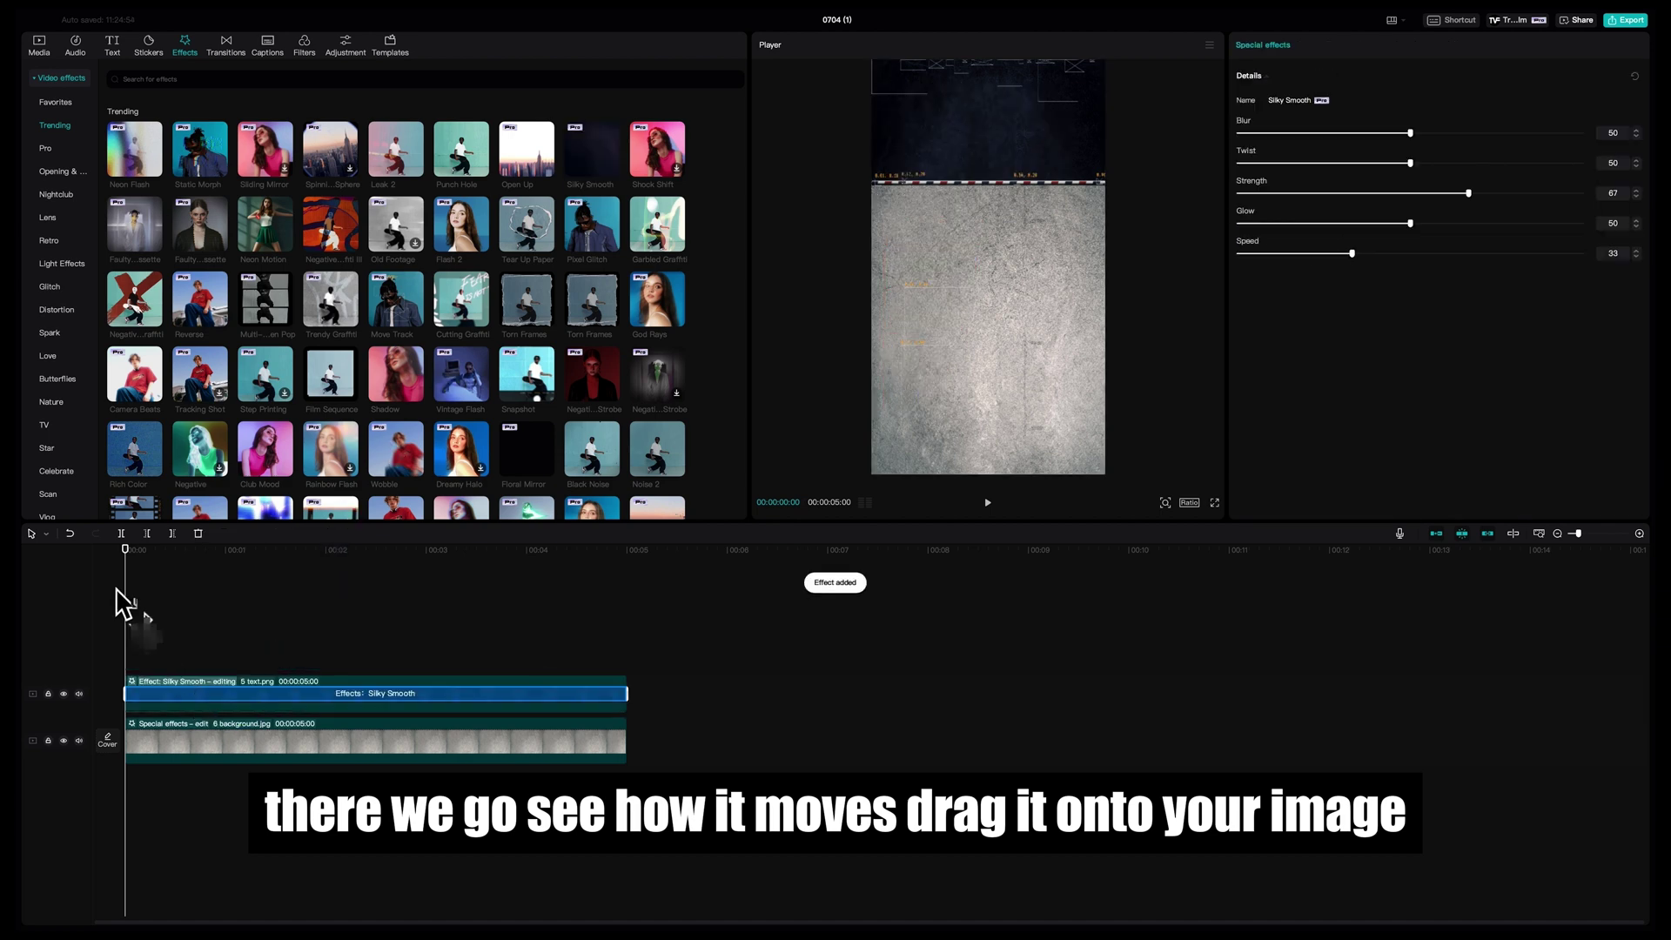
key(space)
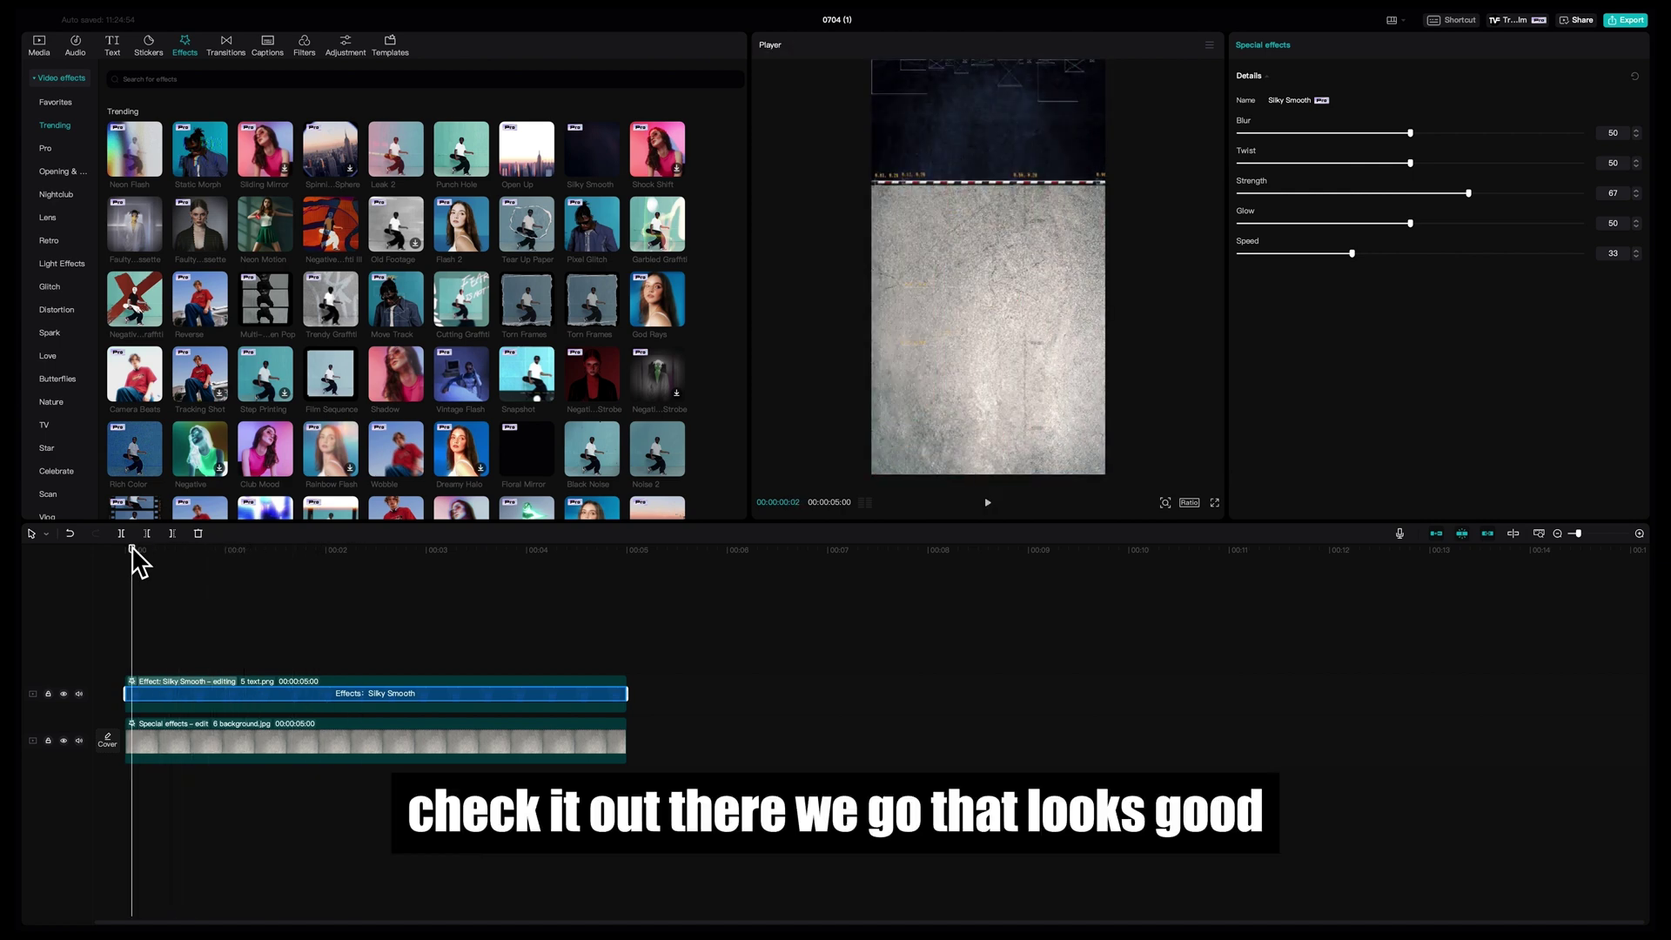
key(space)
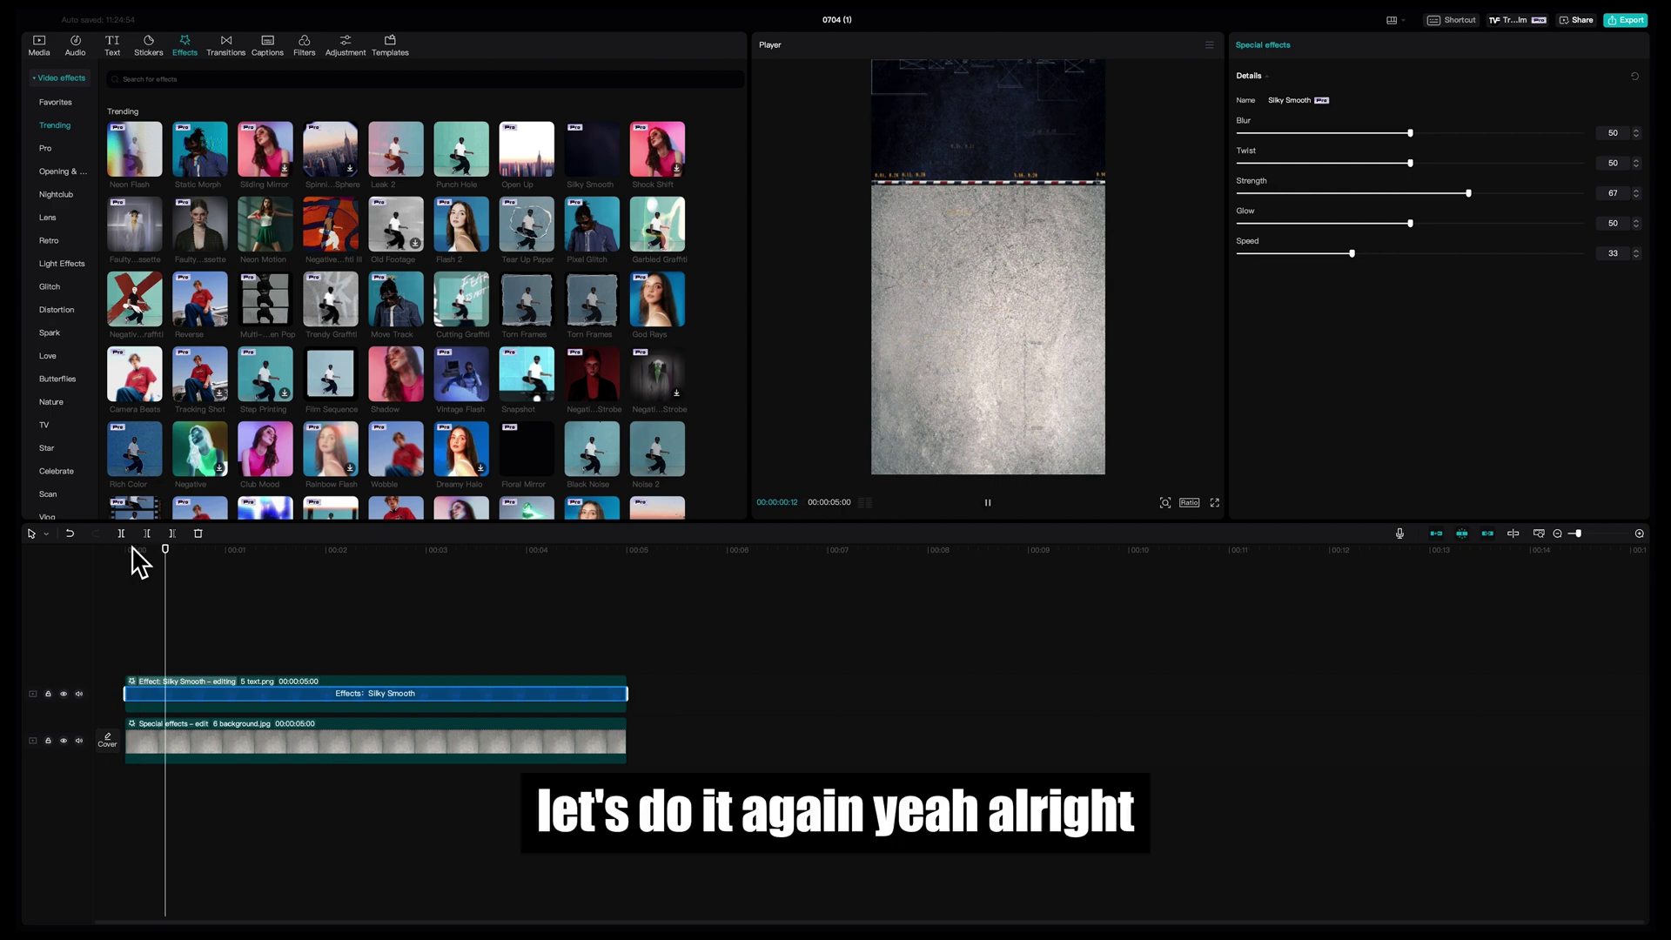
Add 4 gag logo.png on a new top track with a shortened Flip Zoom effect, and preview it
click(39, 46)
drag(485, 170, 126, 651)
click(185, 45)
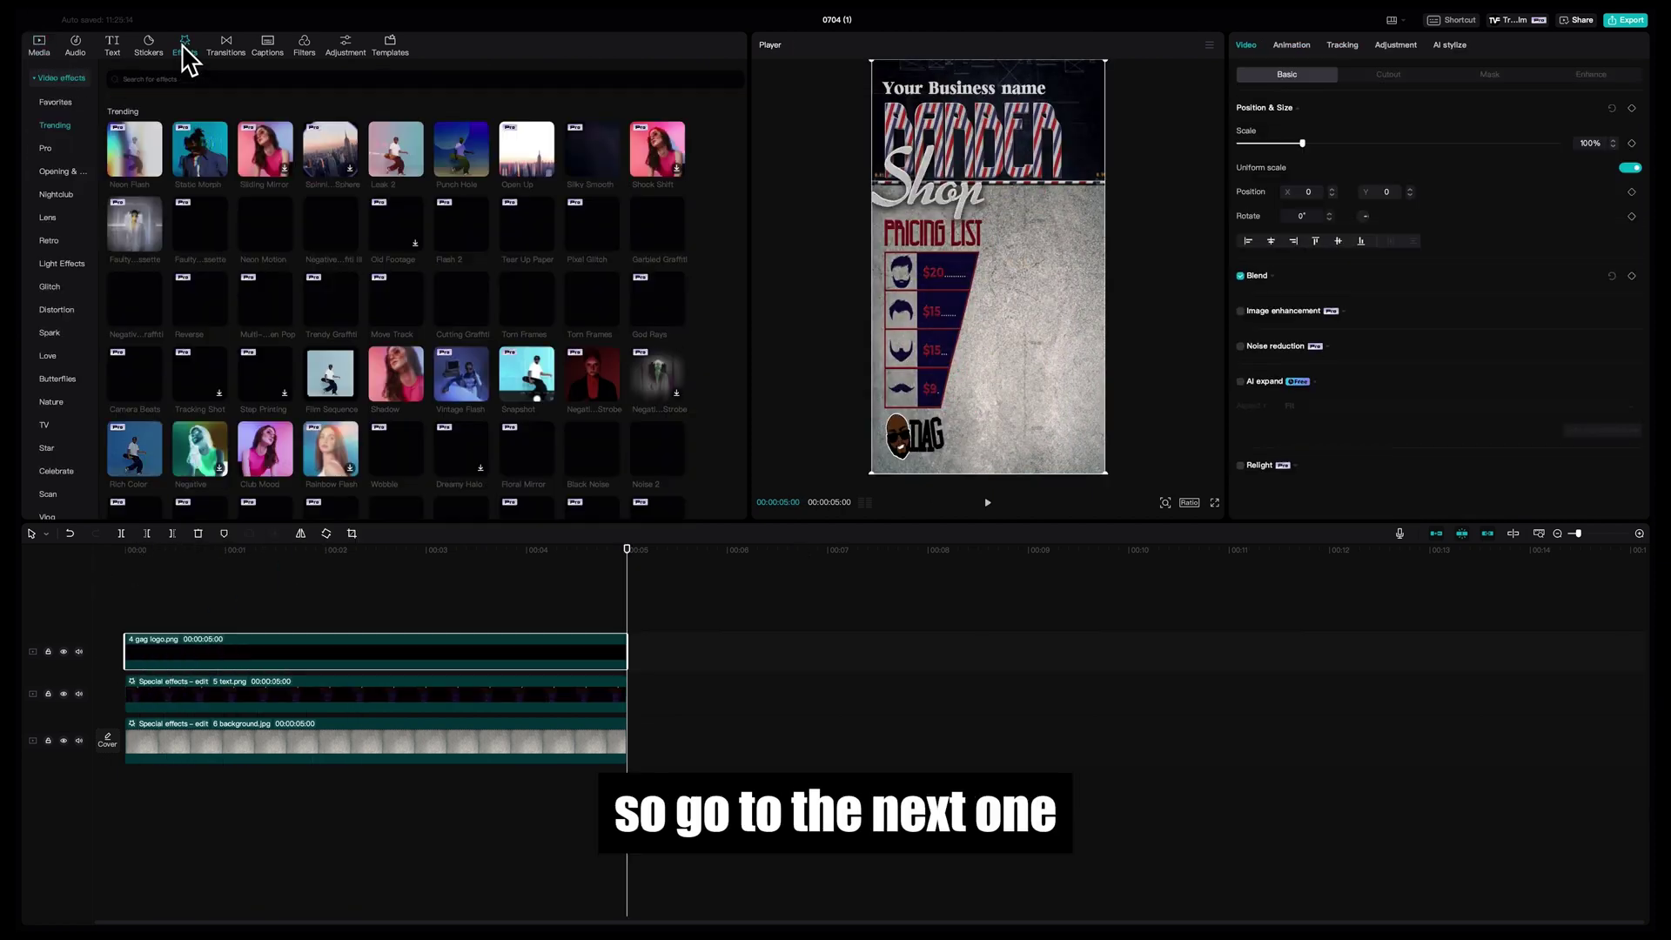
click(61, 171)
click(349, 456)
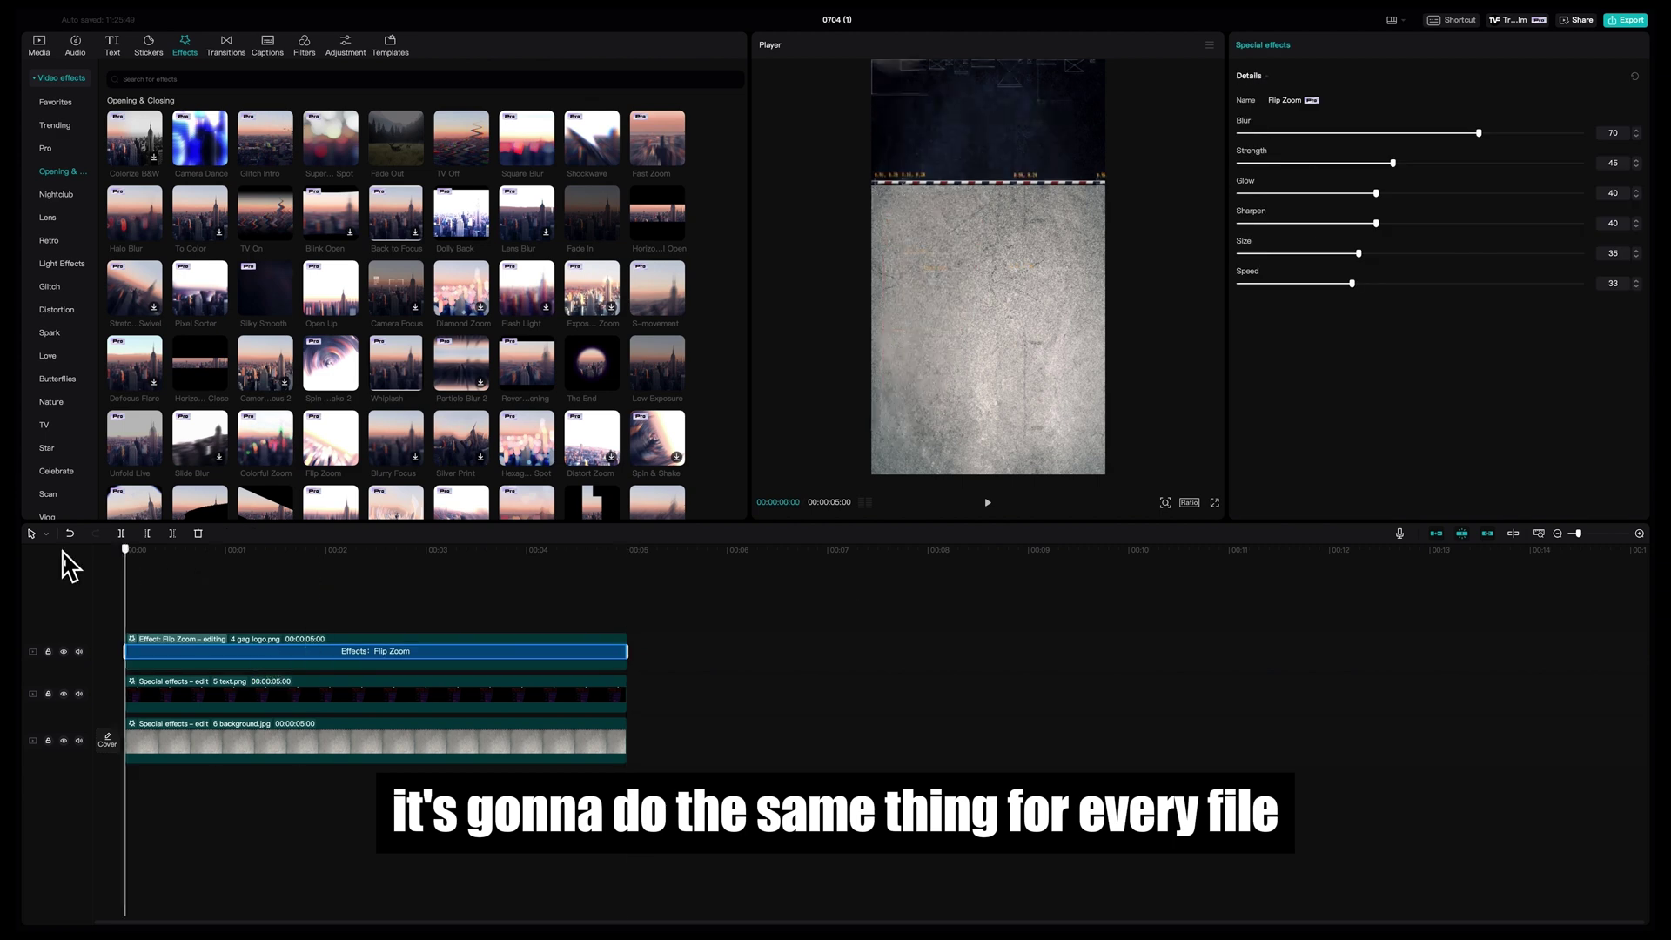
drag(626, 651, 433, 652)
drag(391, 550, 19, 552)
key(space)
Add 3 models.png on a new top track with the Prismatic Rays effect, and preview it
click(39, 45)
drag(406, 157, 131, 620)
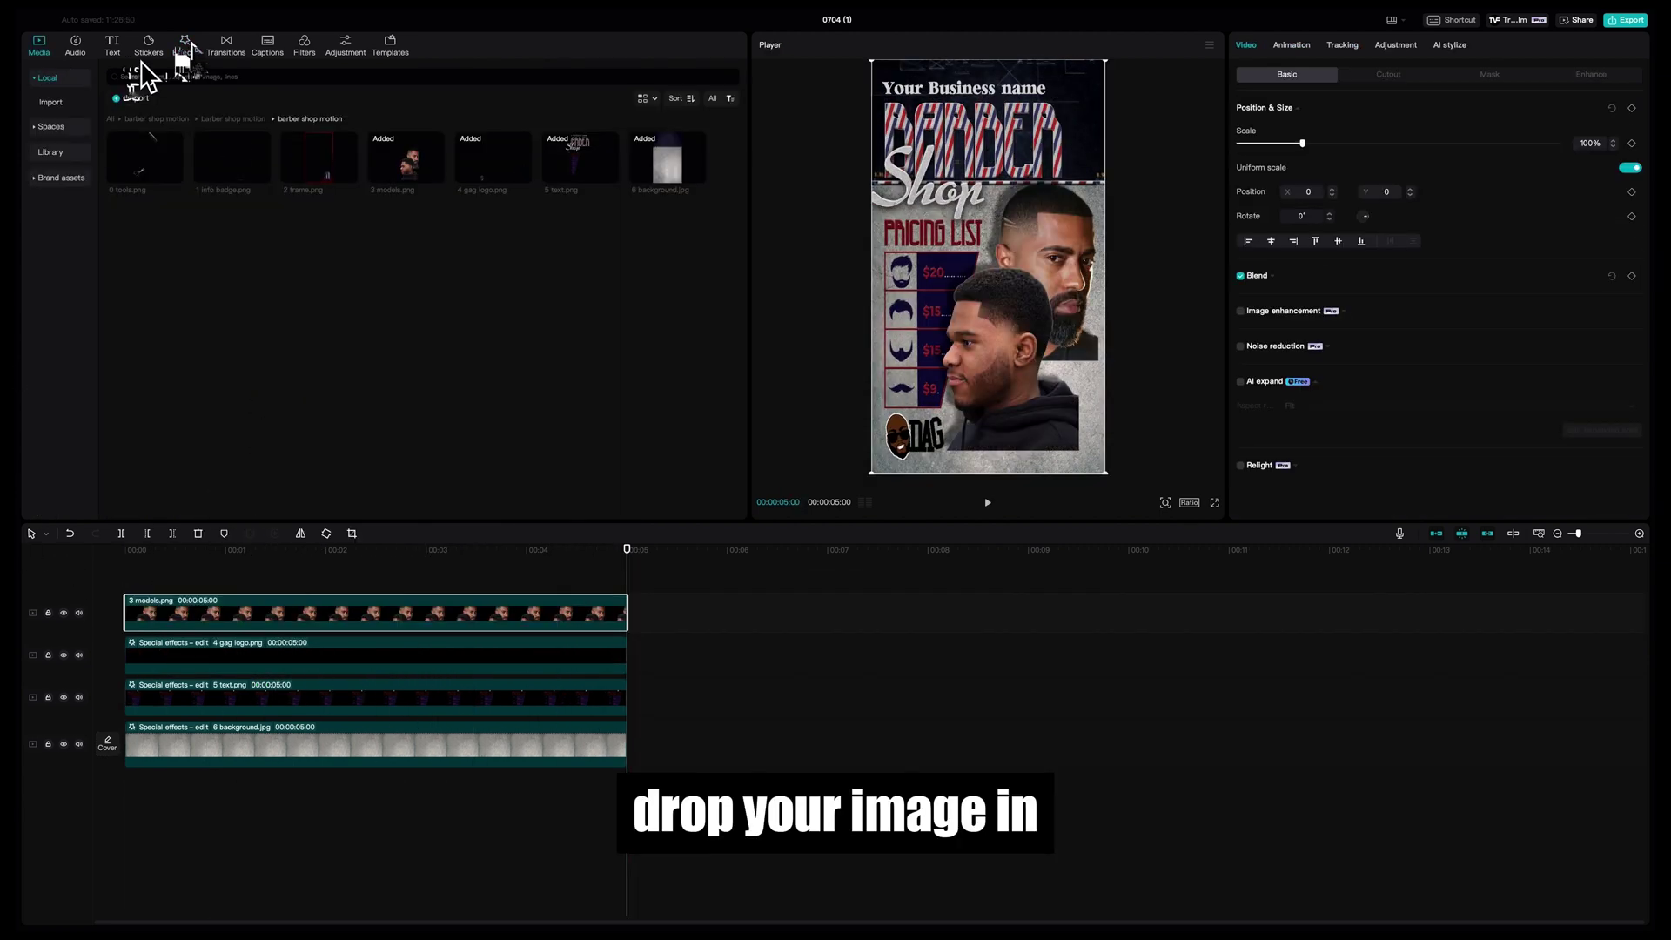
click(184, 45)
drag(396, 223, 287, 611)
drag(626, 550, 23, 566)
key(space)
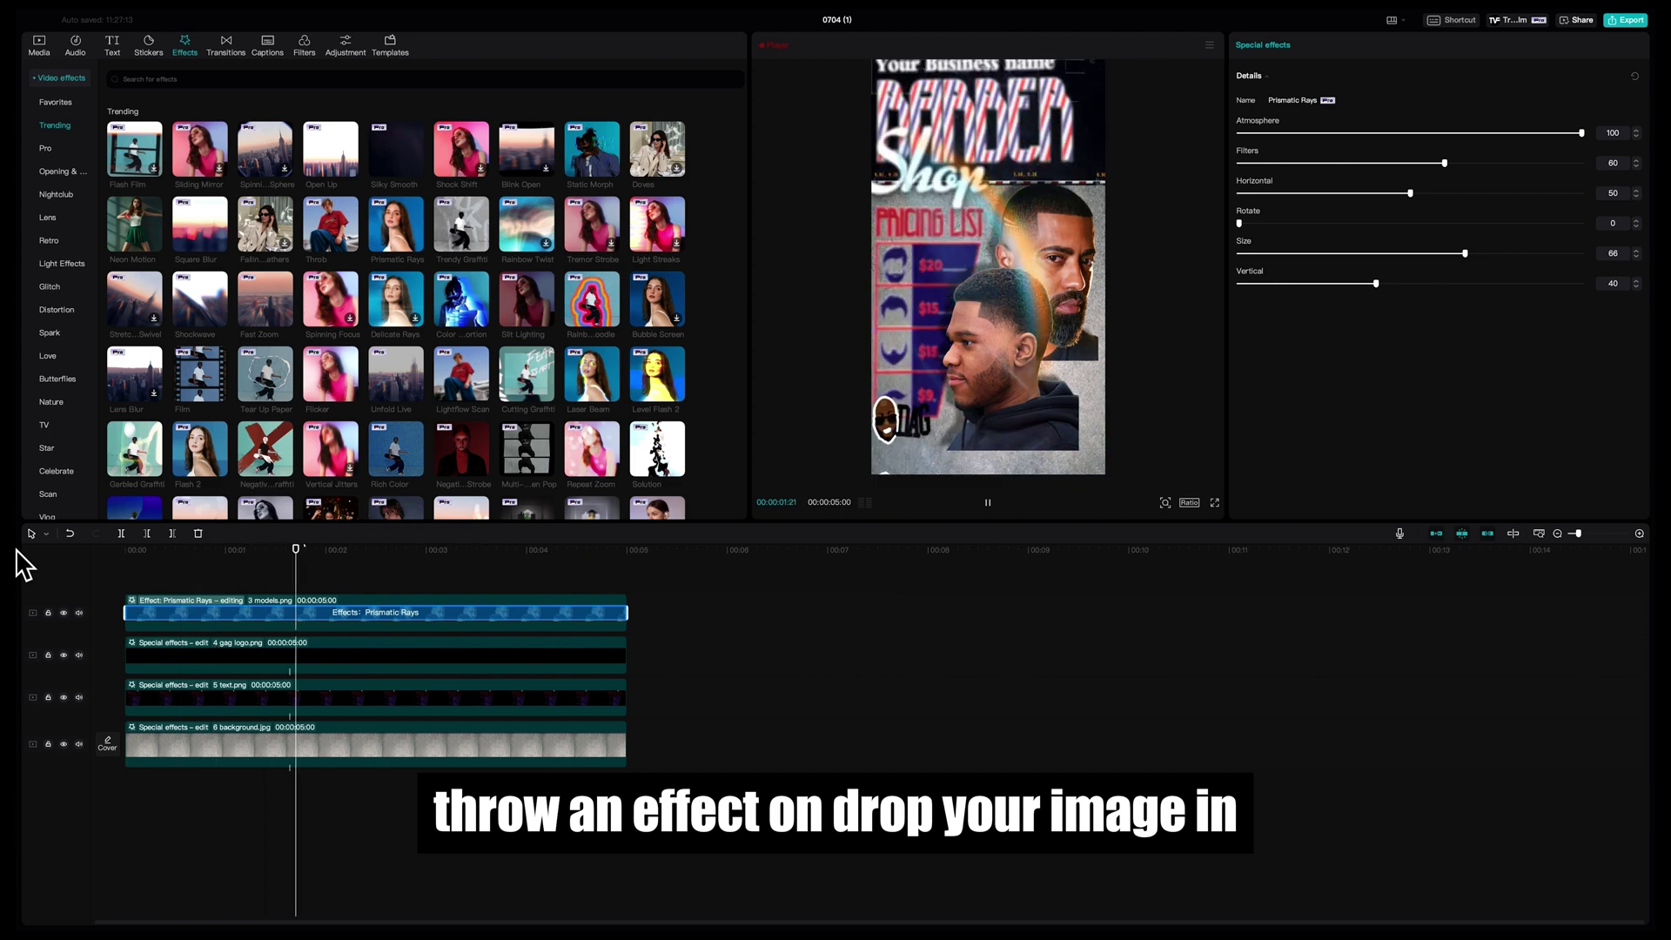
Stack 2 frame.png, 1 info badge.png and 0 tools.png as new top layers
click(310, 623)
click(39, 45)
drag(319, 157, 152, 581)
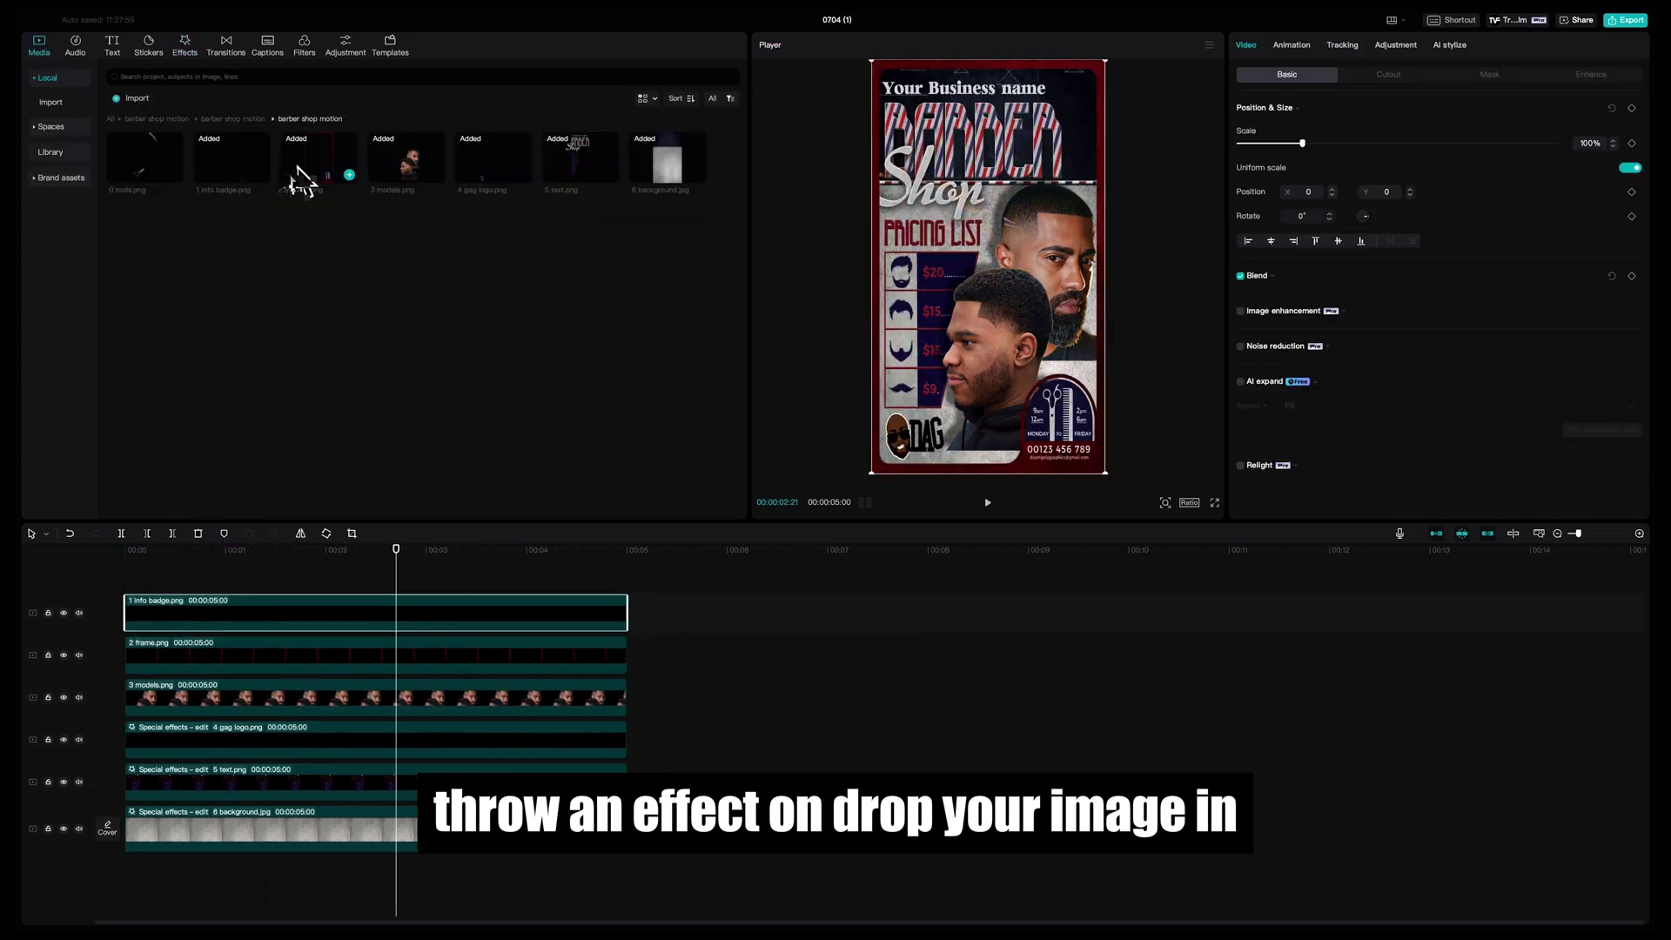
drag(144, 157, 317, 589)
Scale the tools layer to 124% and shift the comb and scissors into position
click(185, 46)
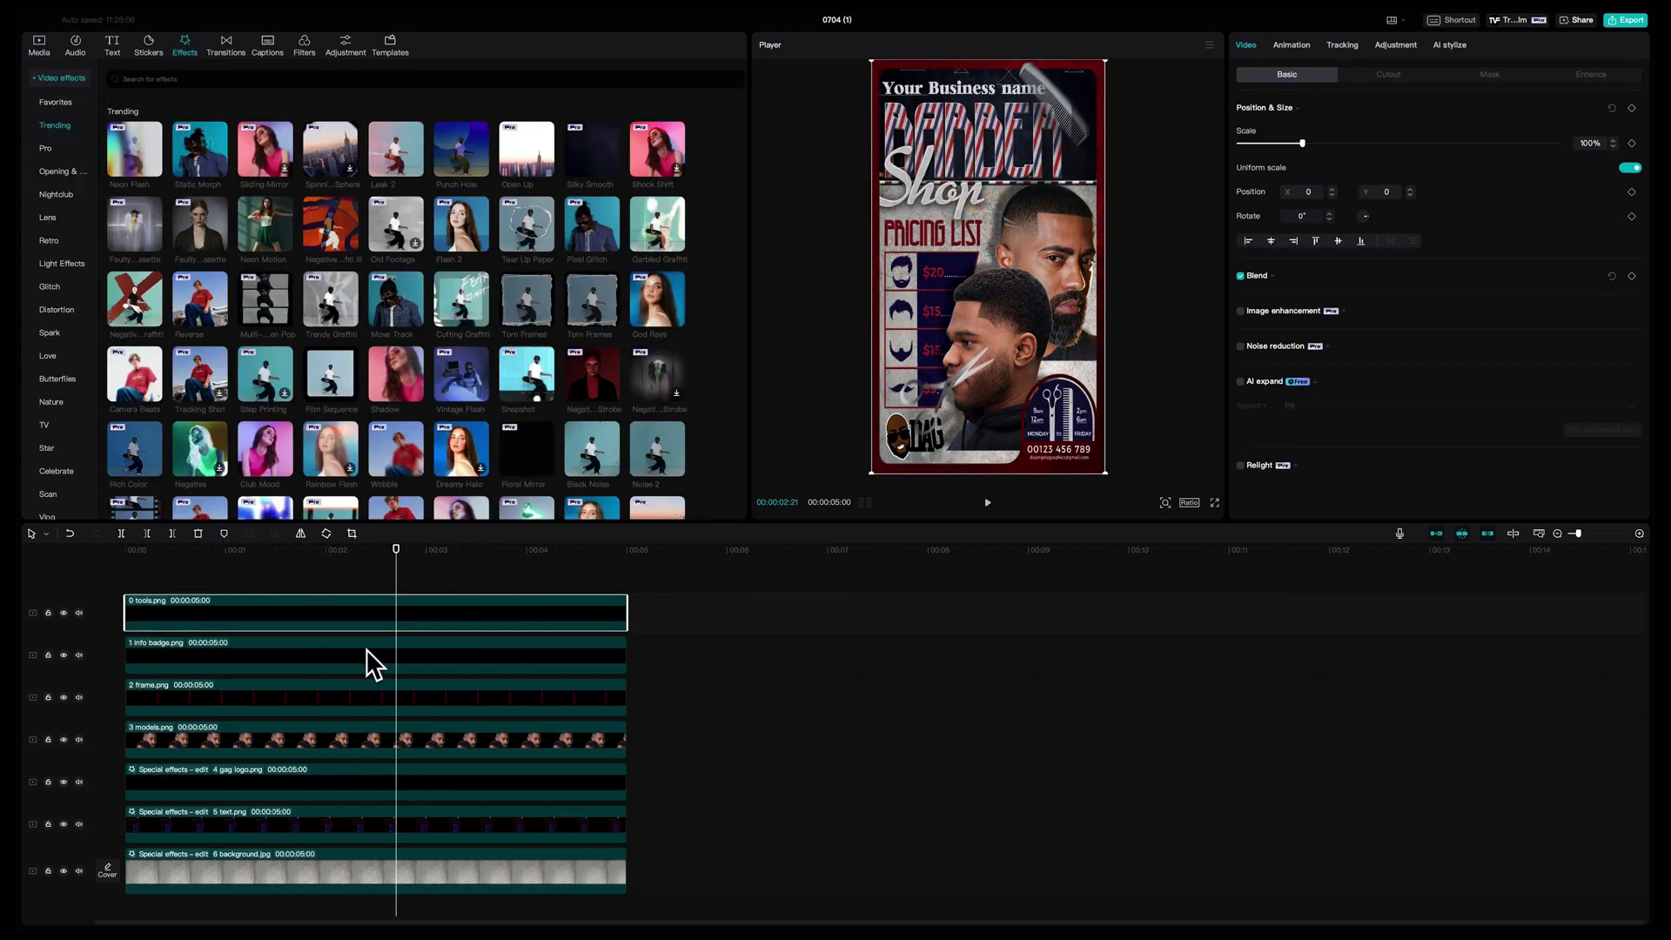
mouse_move(1302, 143)
mouse_down()
mouse_move(1347, 142)
mouse_move(1318, 143)
mouse_up()
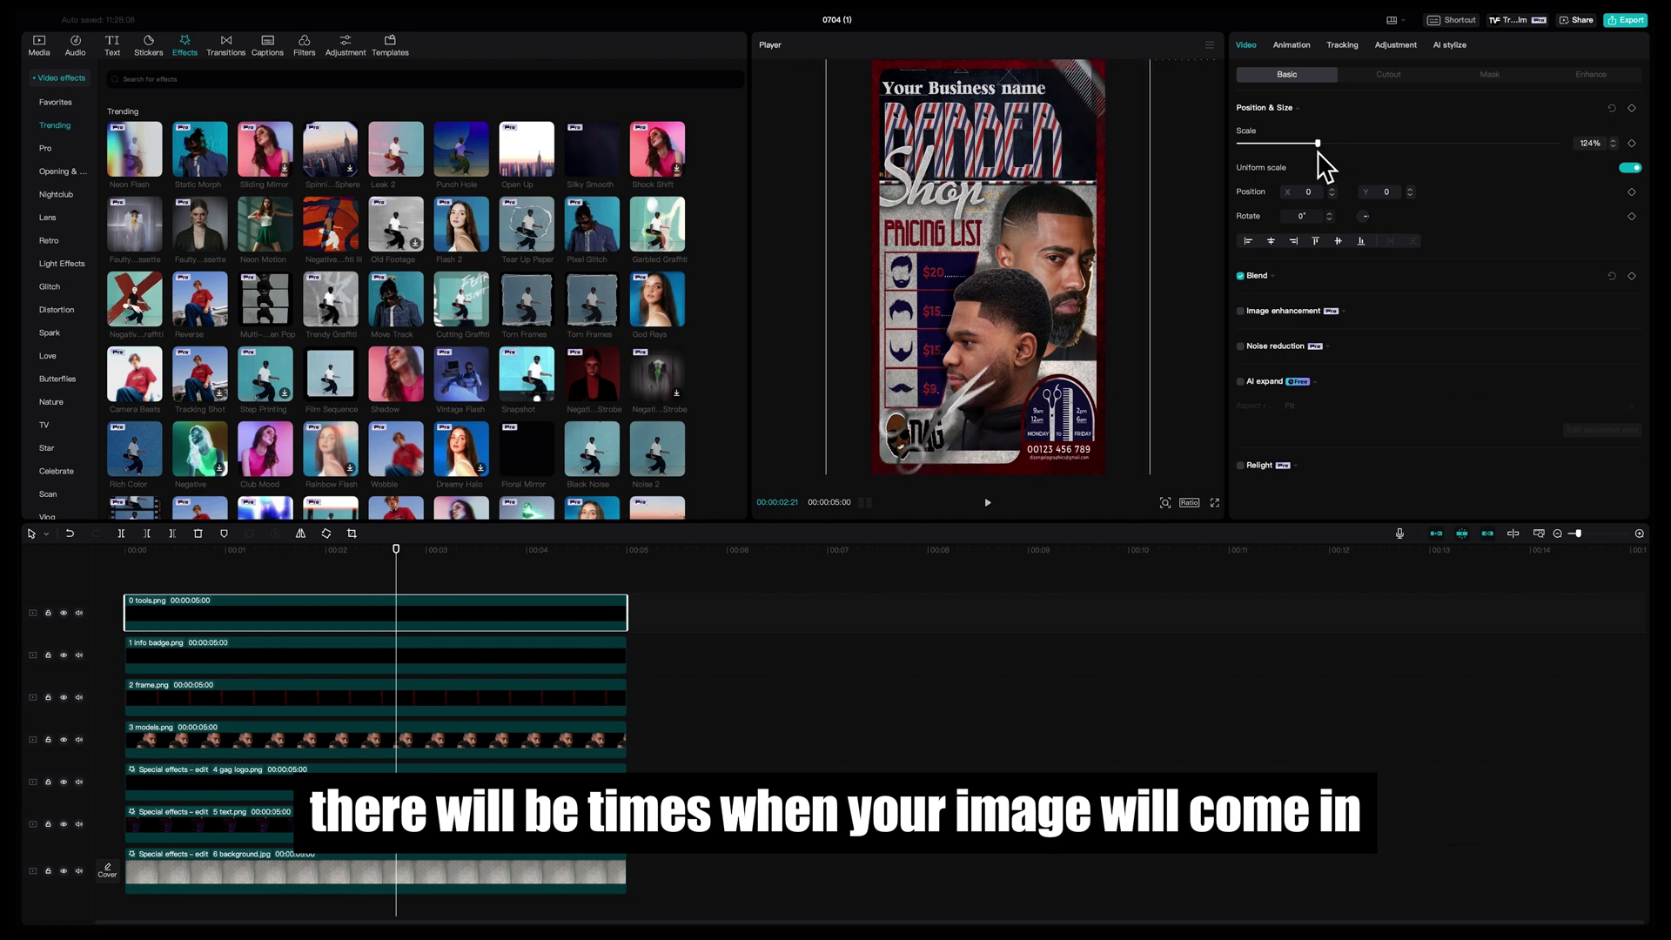
drag(1107, 122, 1125, 161)
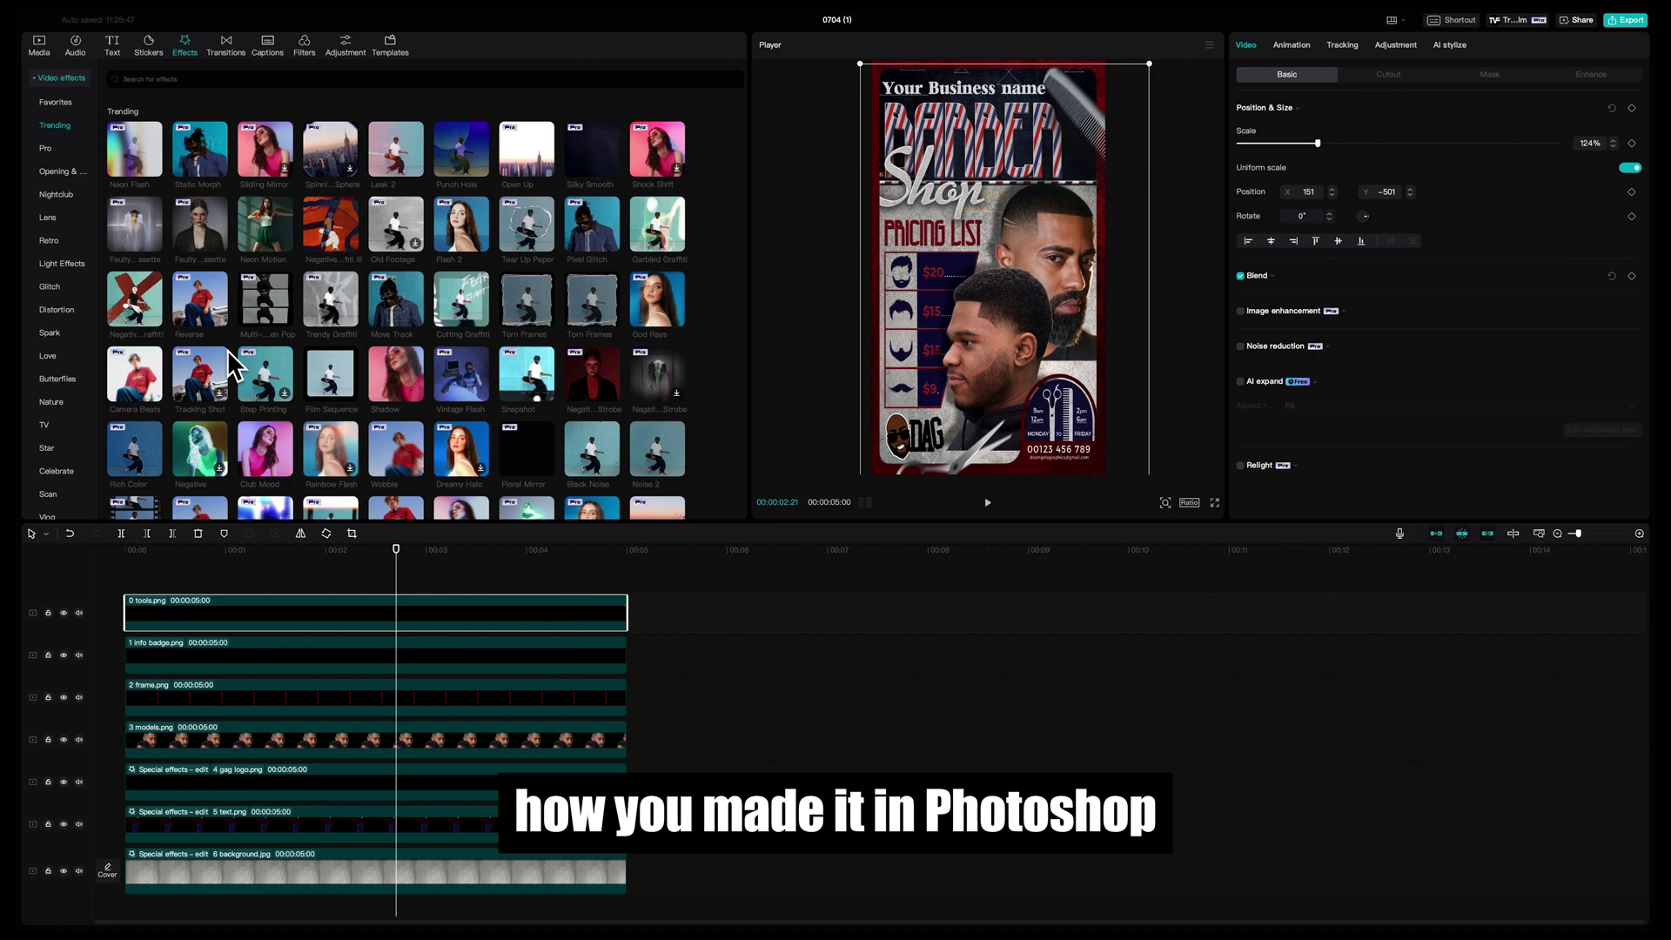
Apply the Opening & Closing effect Open Up to the tools clip and play it from the start
click(65, 173)
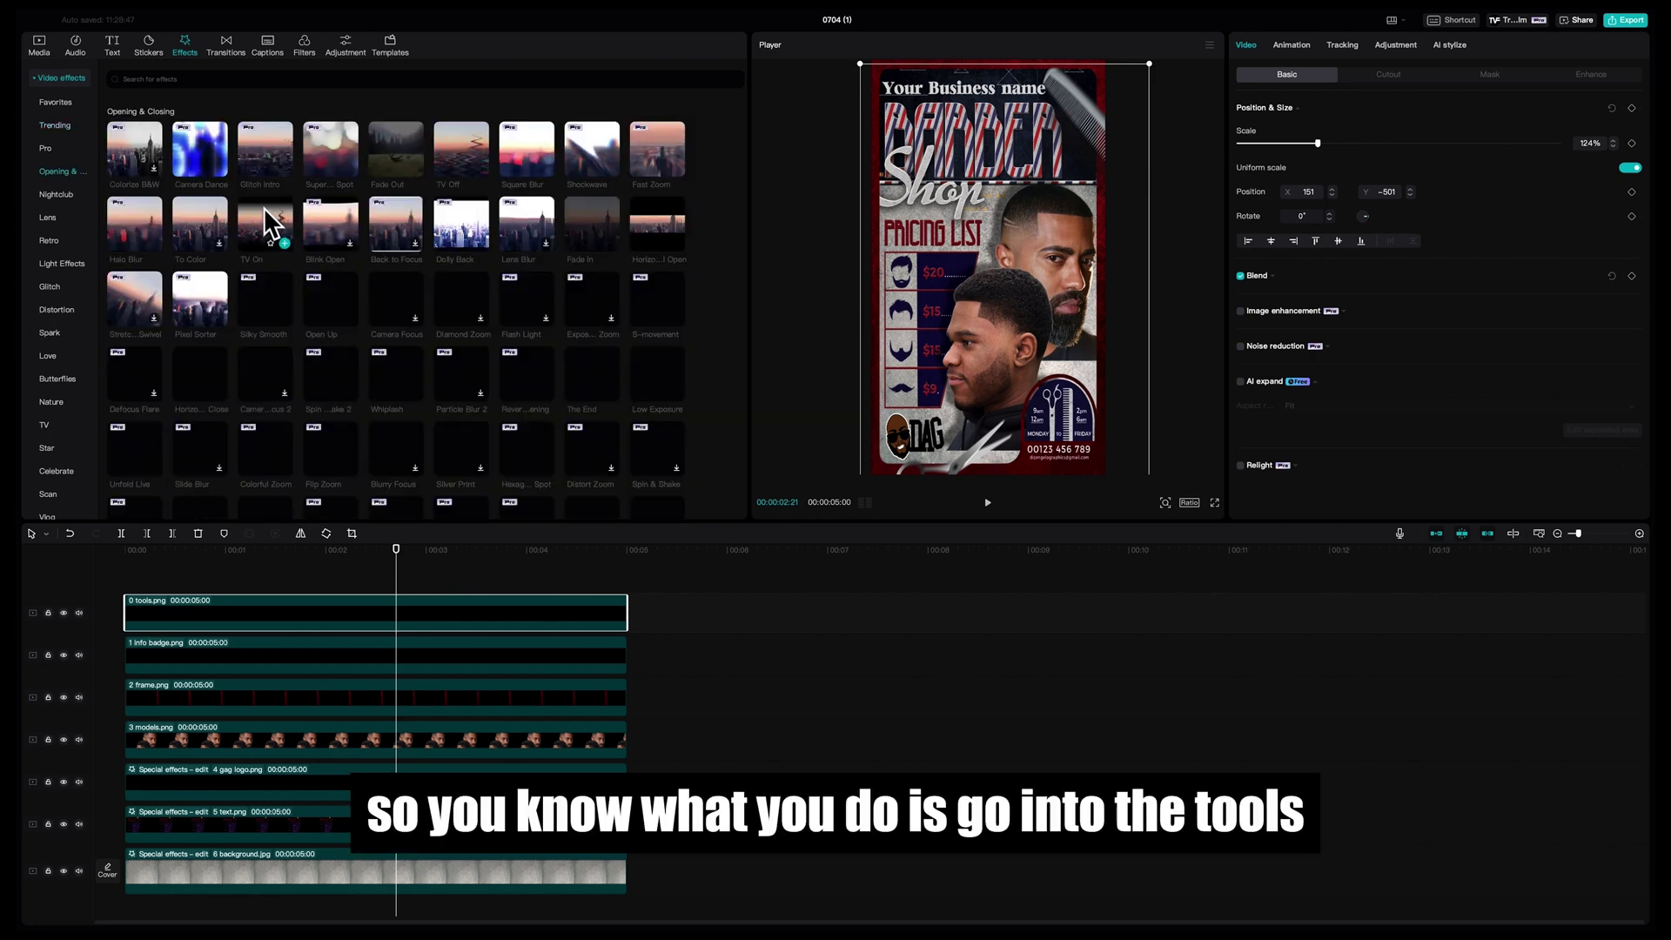
scroll(265, 378, down, 1)
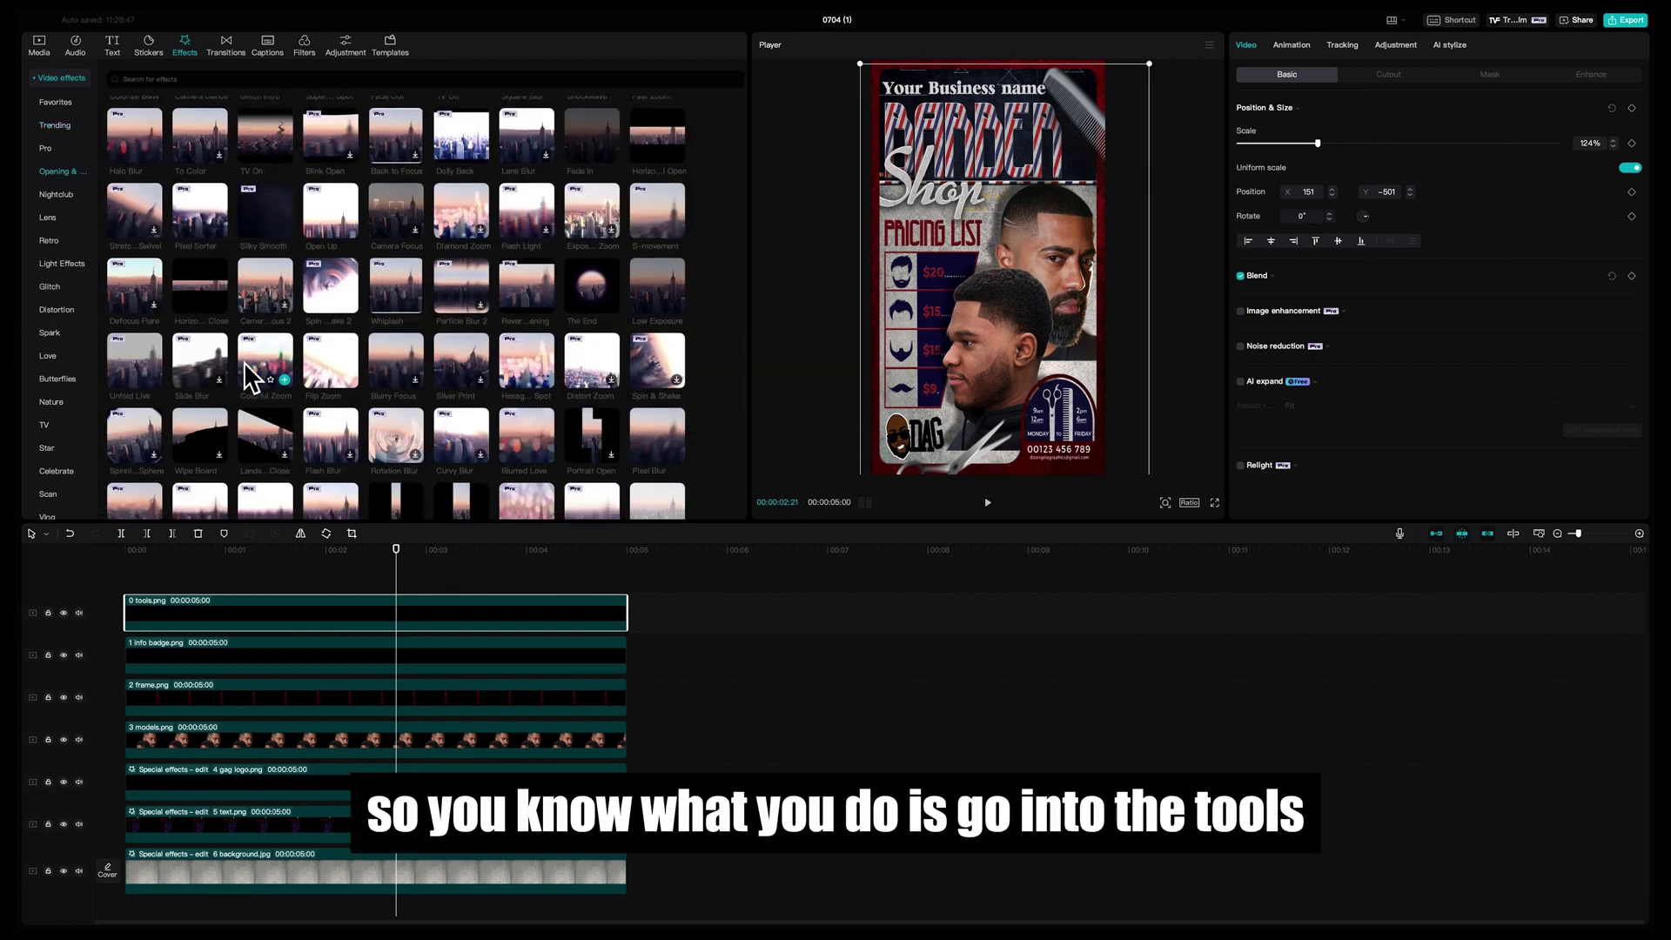
drag(340, 216, 232, 613)
drag(395, 549, 25, 557)
key(space)
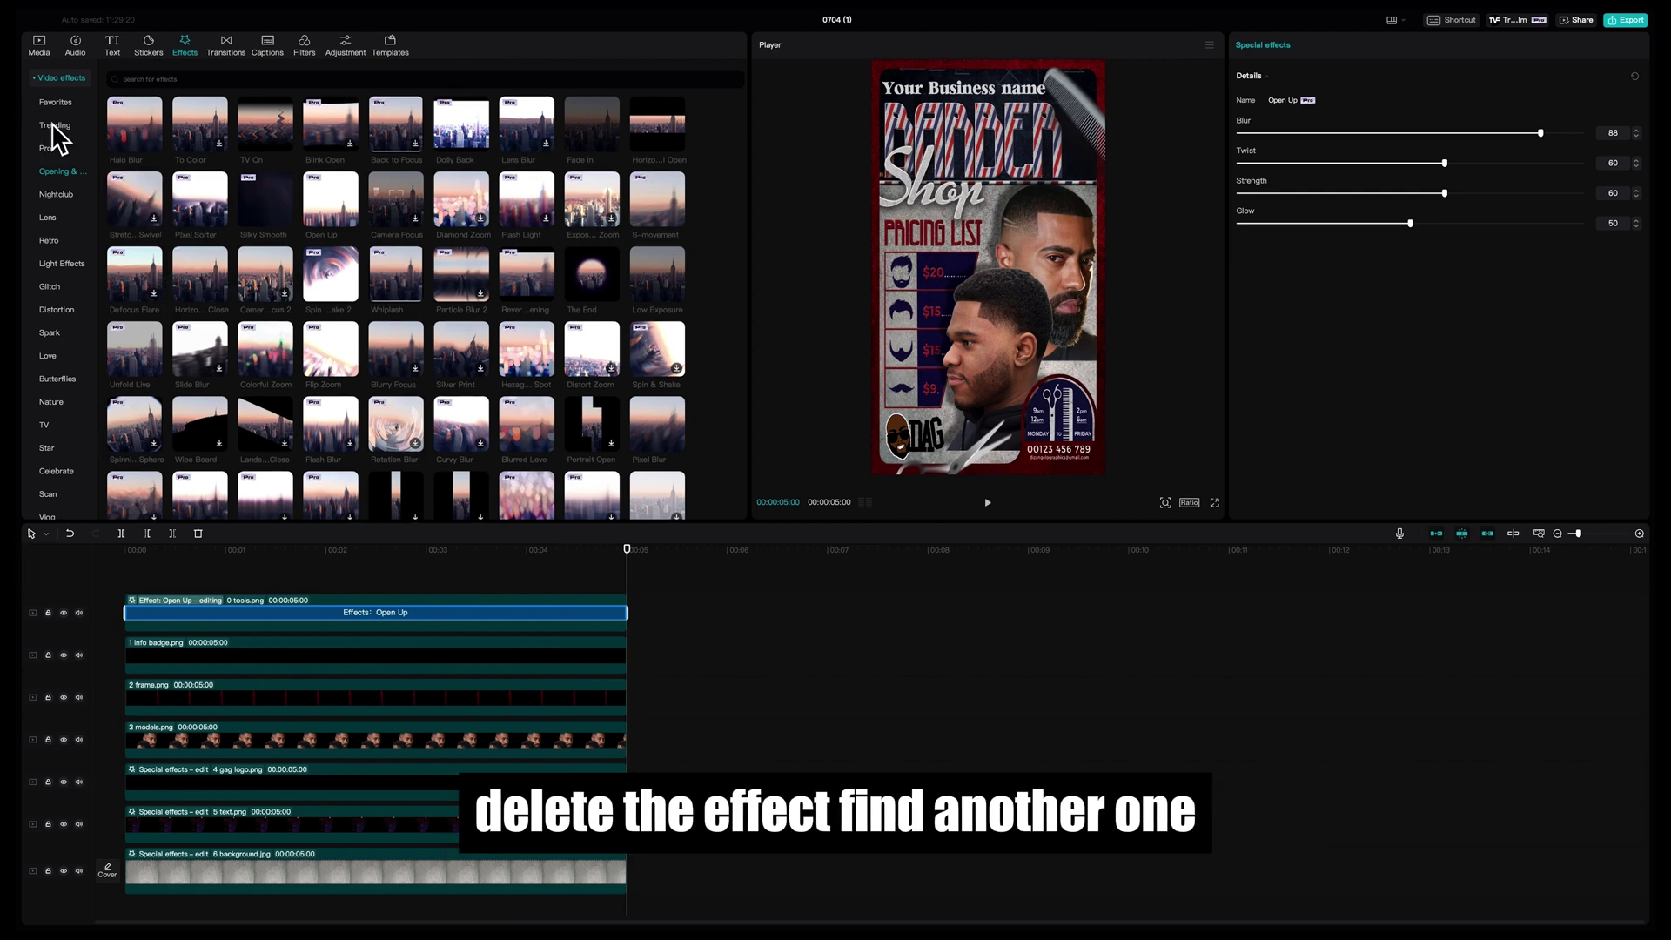
Replace Open Up with a short Square Blur effect at 00:00 and preview it
key(Delete)
click(56, 170)
drag(330, 295, 139, 590)
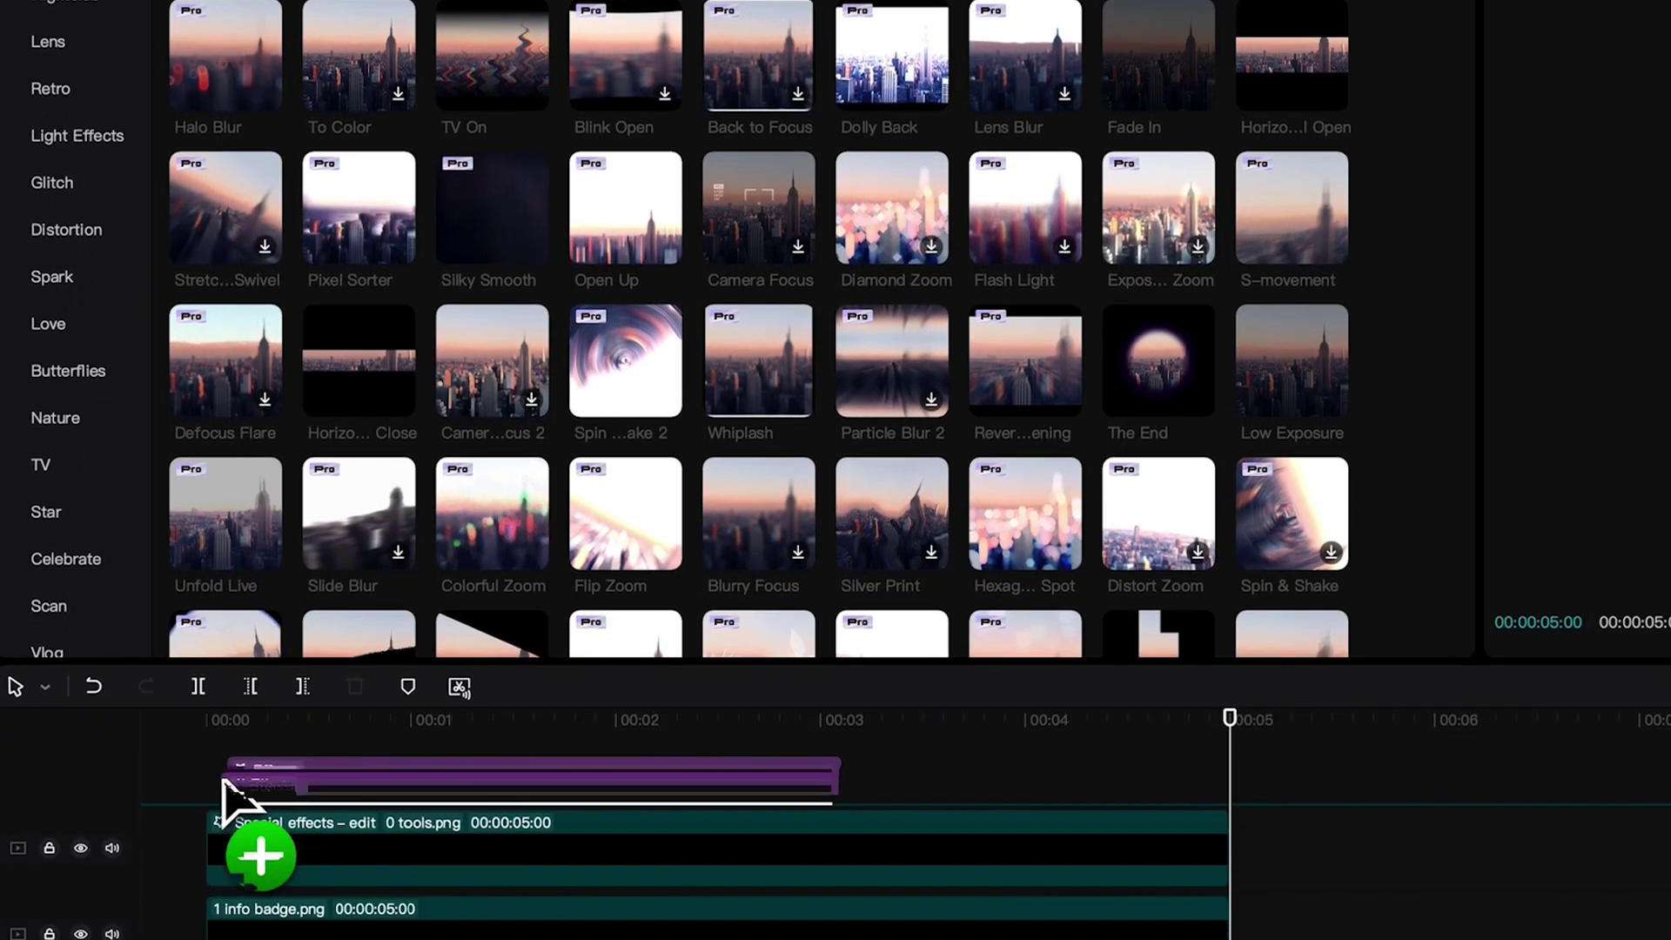
drag(235, 796, 237, 798)
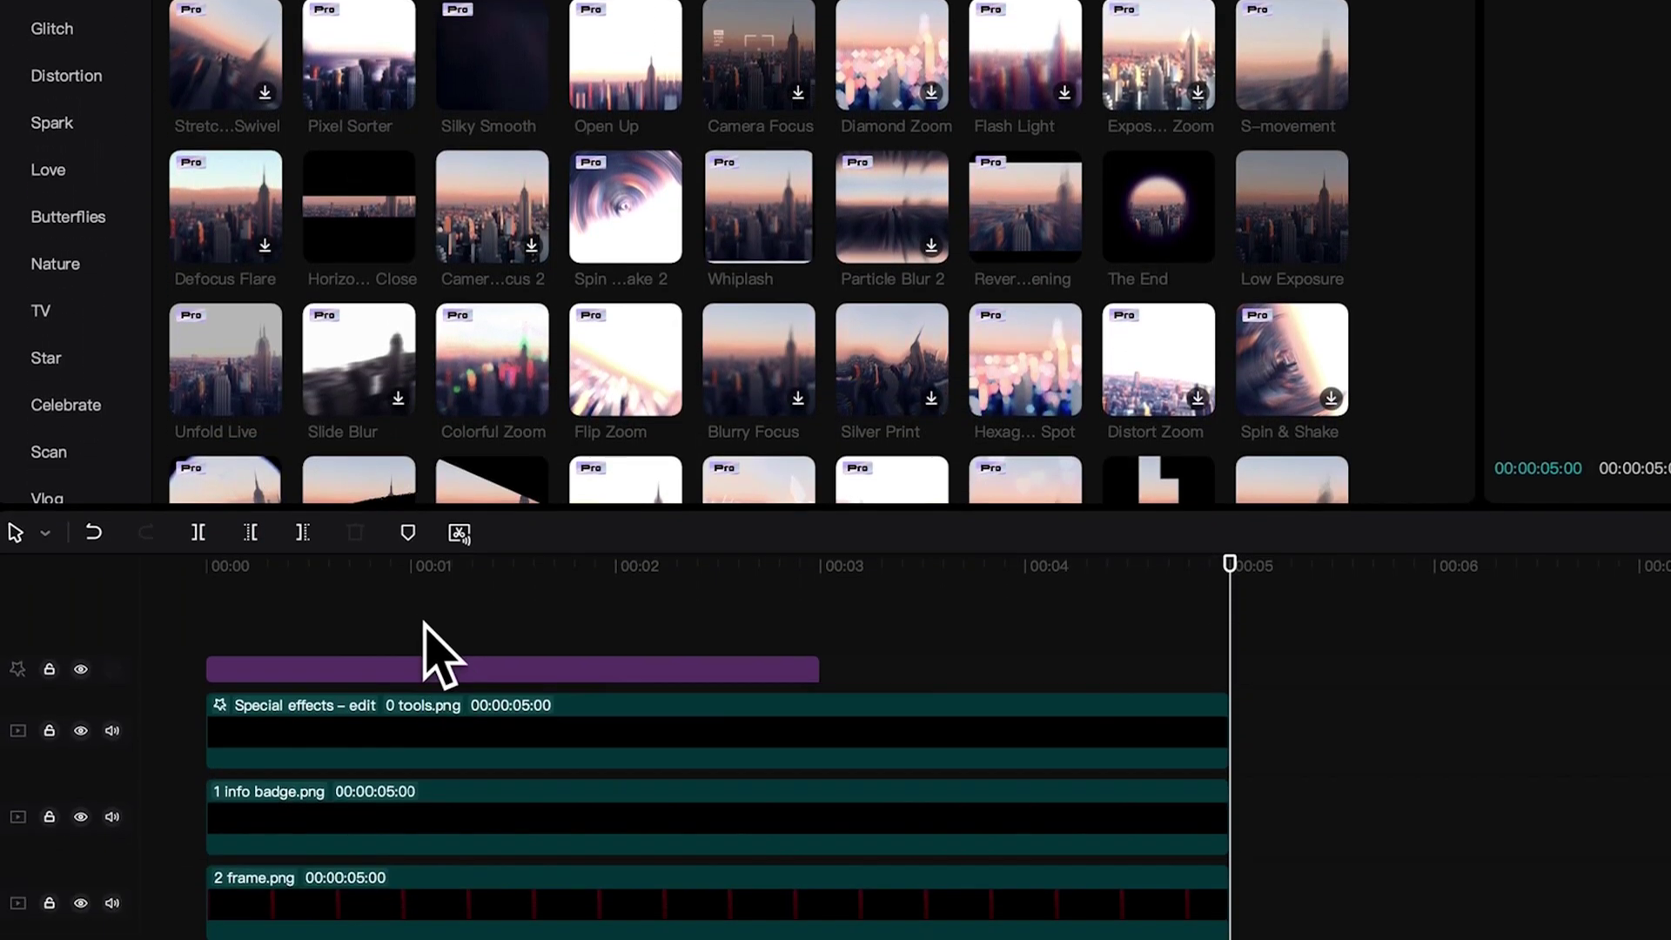
drag(809, 825, 359, 796)
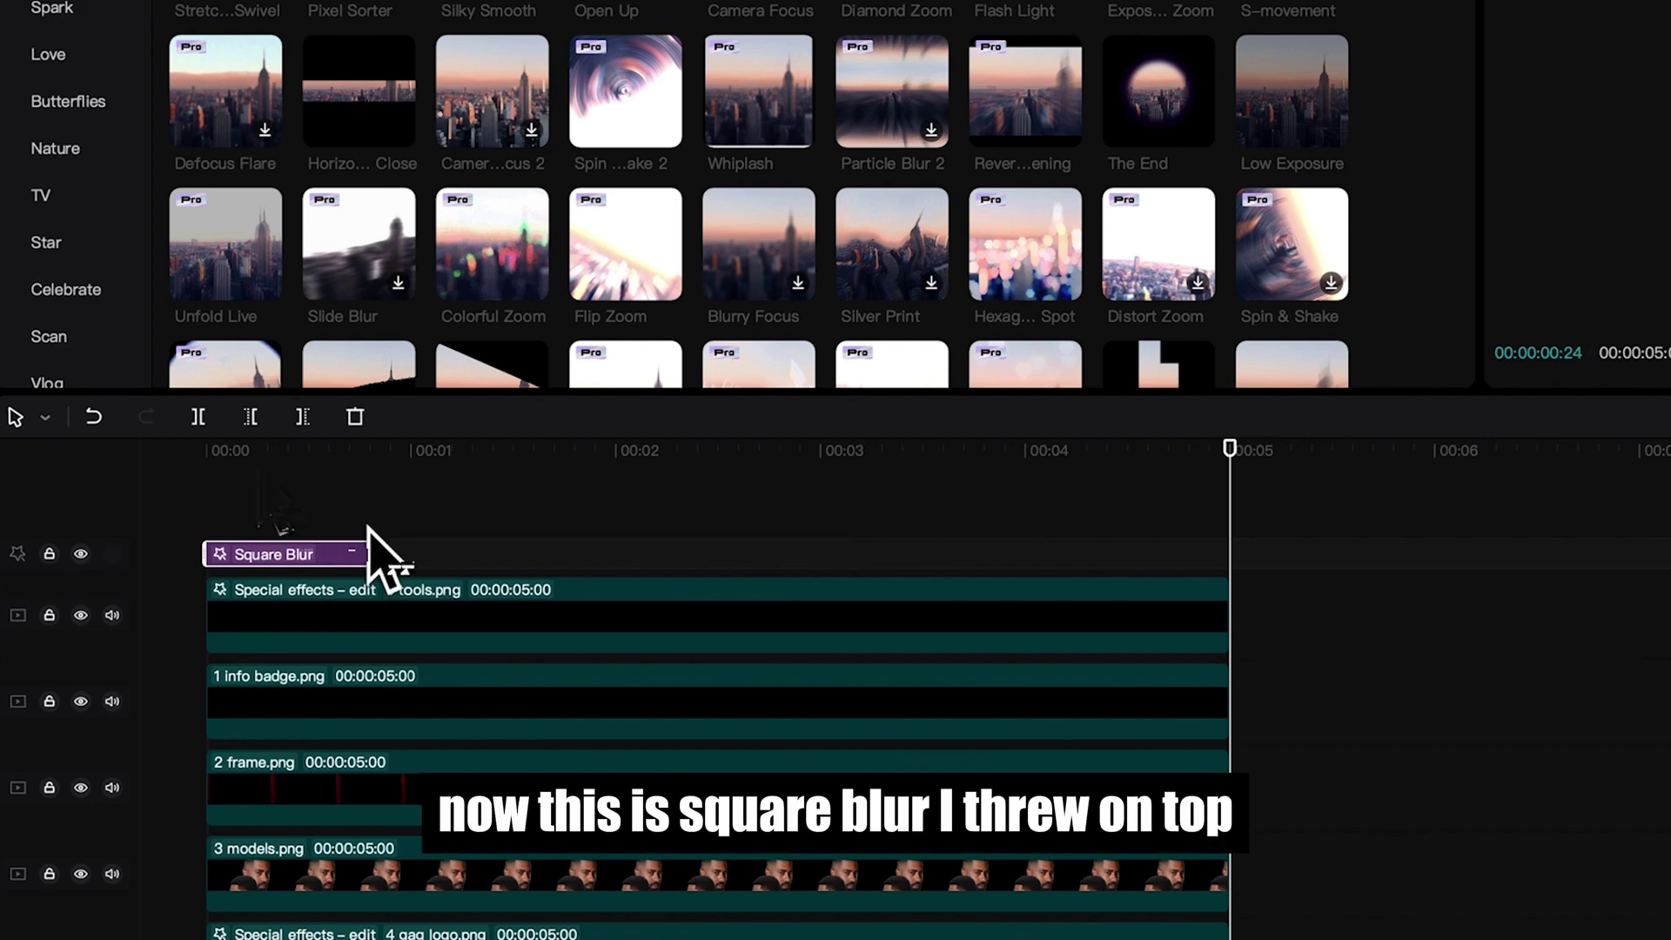
click(212, 474)
key(space)
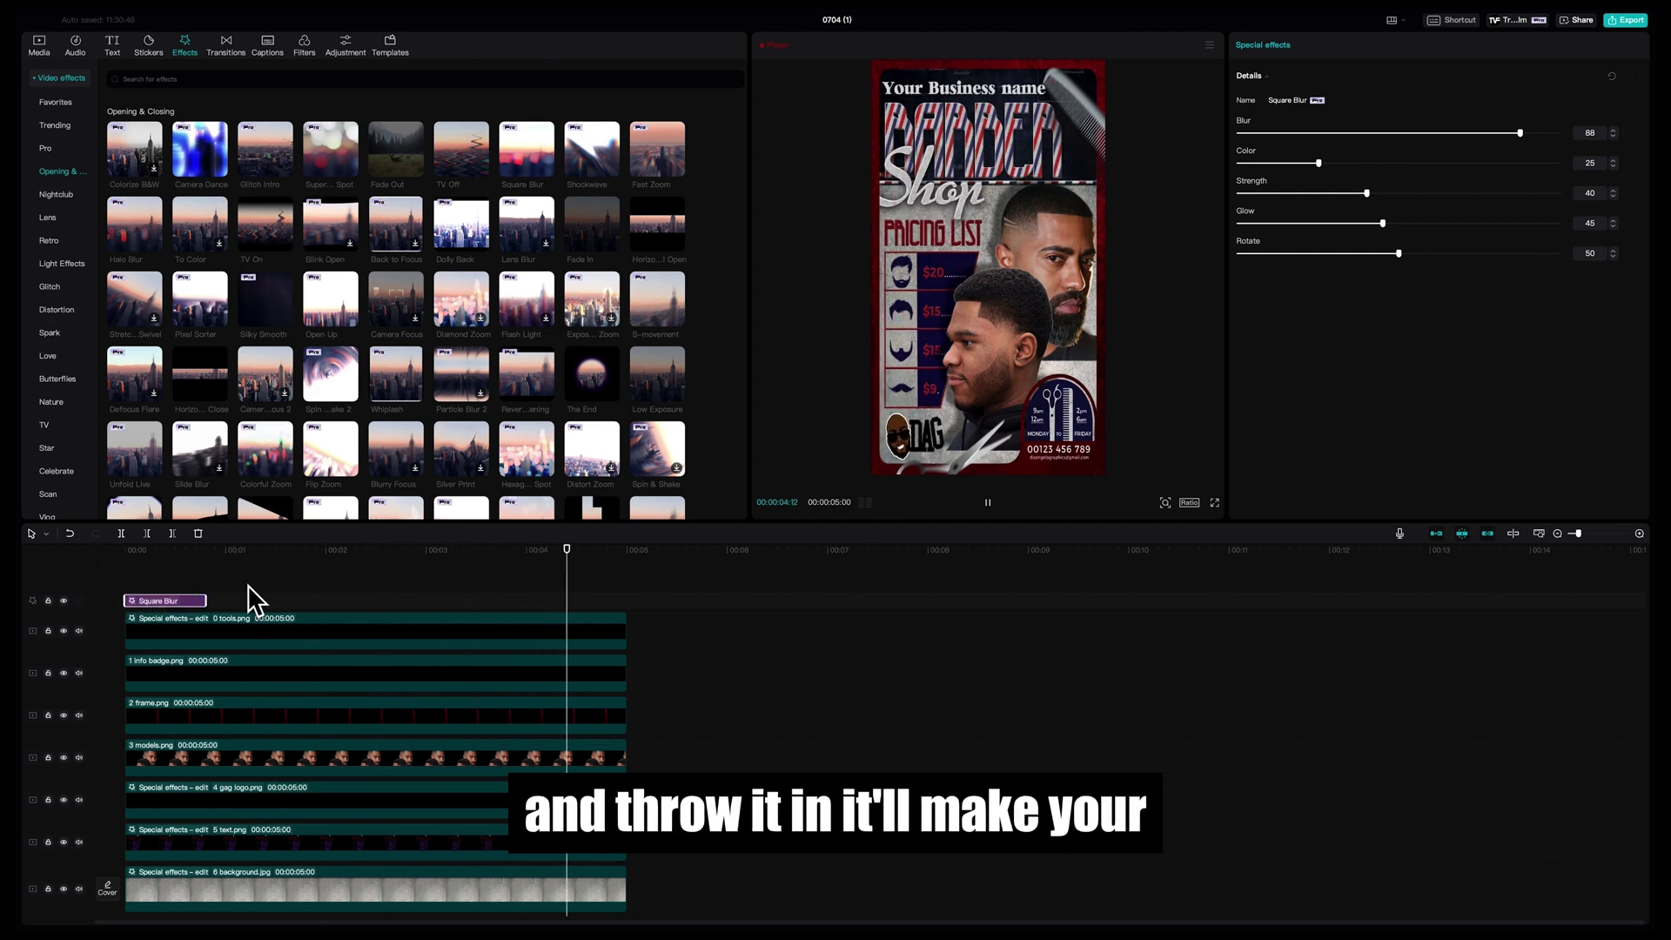
Select all six flyer layer clips, from the tools clip down to the background
click(440, 621)
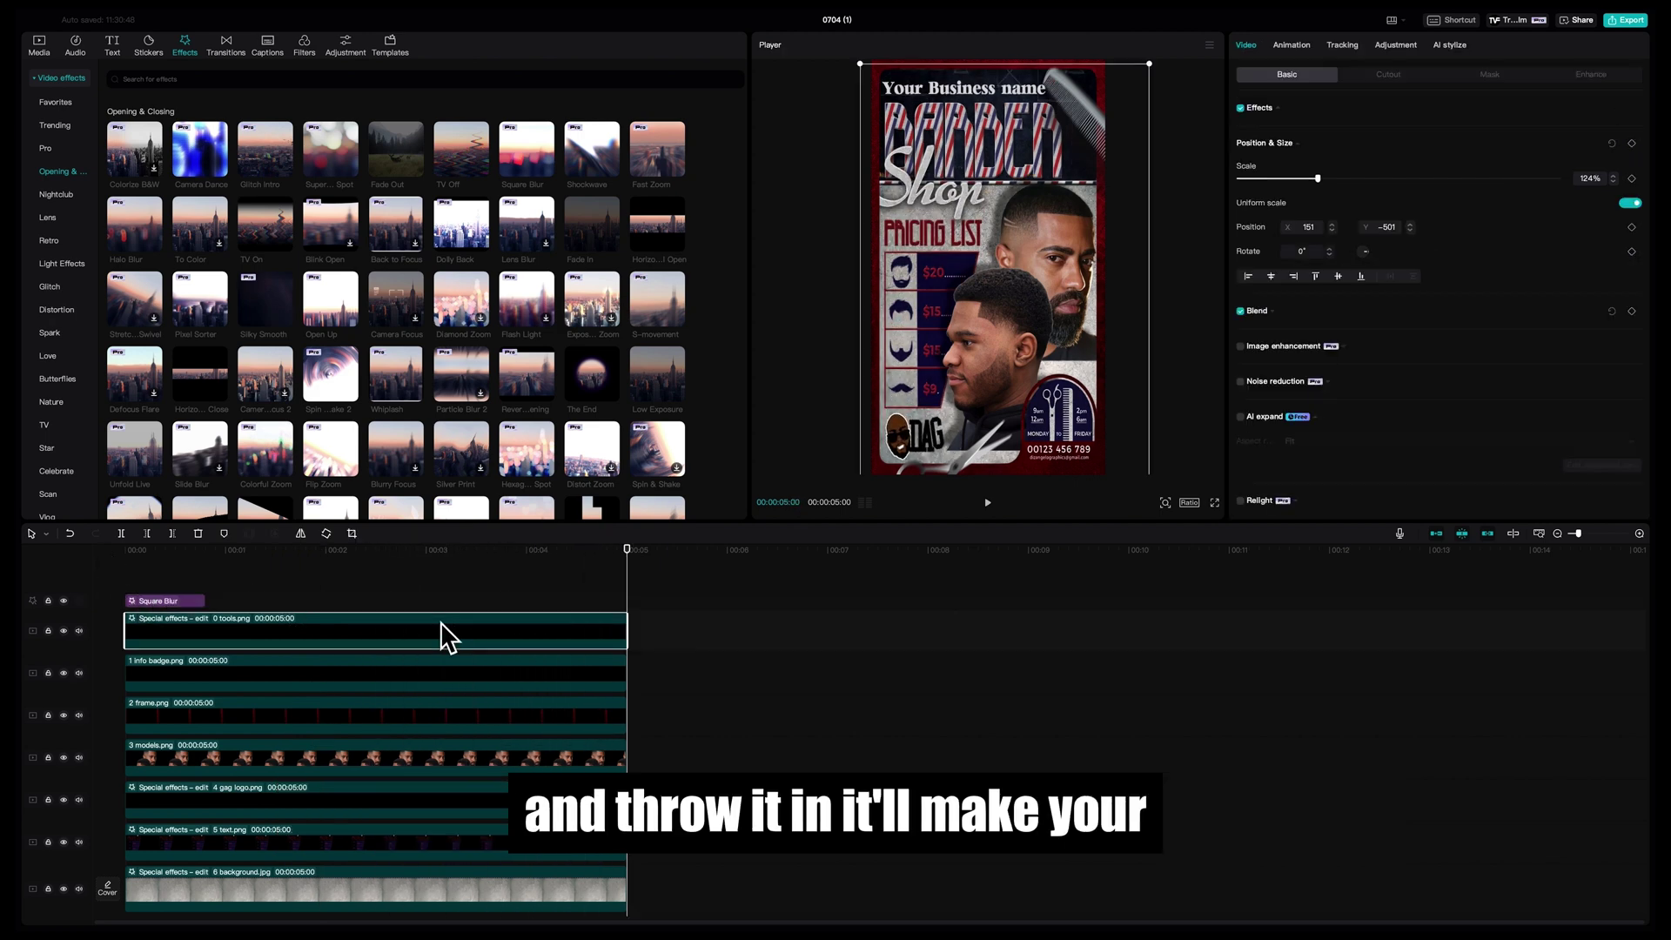
ctrl+click(437, 673)
ctrl+click(435, 716)
ctrl+click(433, 755)
ctrl+click(433, 841)
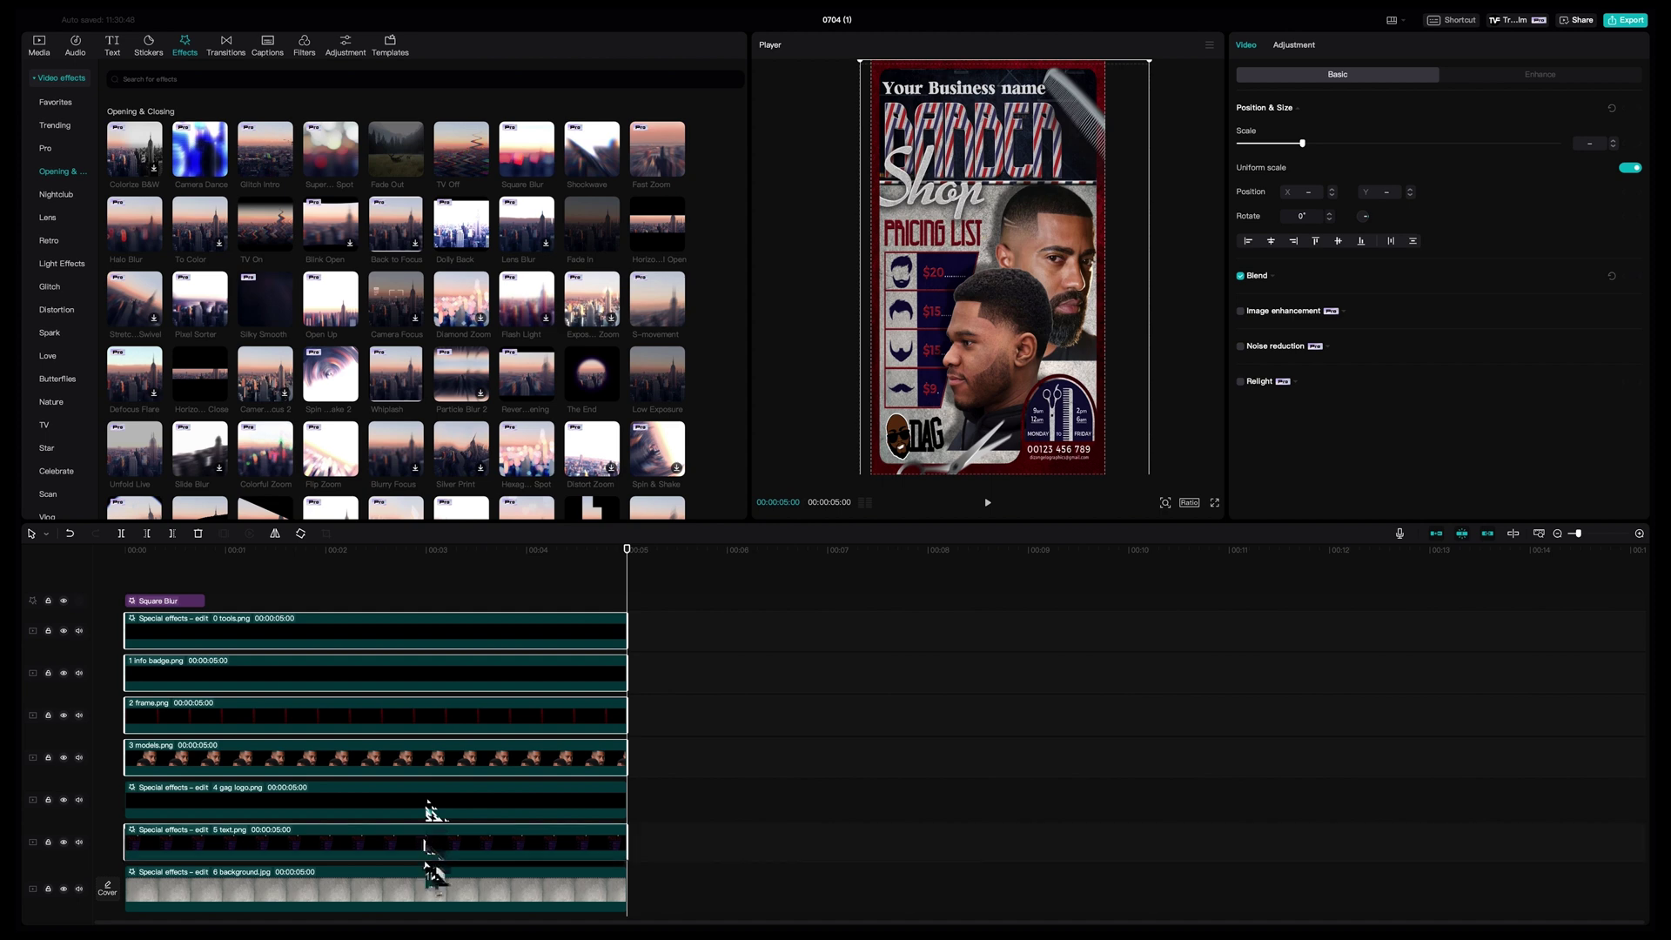
ctrl+click(429, 896)
scroll(429, 887, down, 1)
Stretch all seven flyer clips from 5 seconds out to 15 seconds on the timeline
drag(650, 712, 1640, 737)
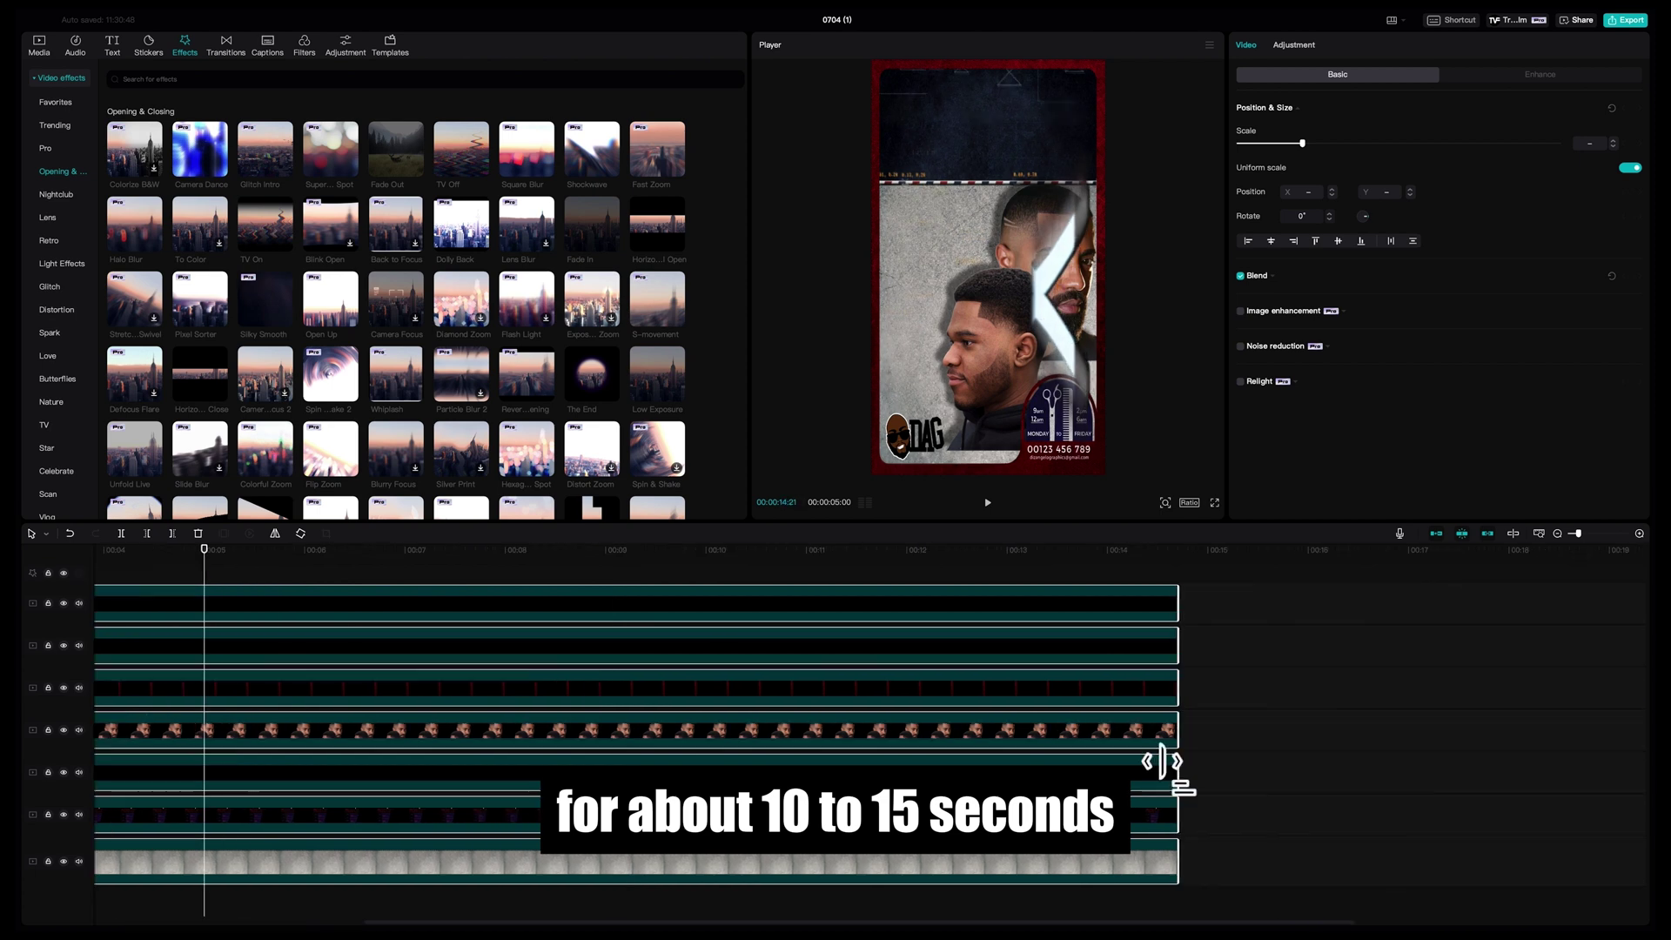
drag(1164, 764, 1201, 788)
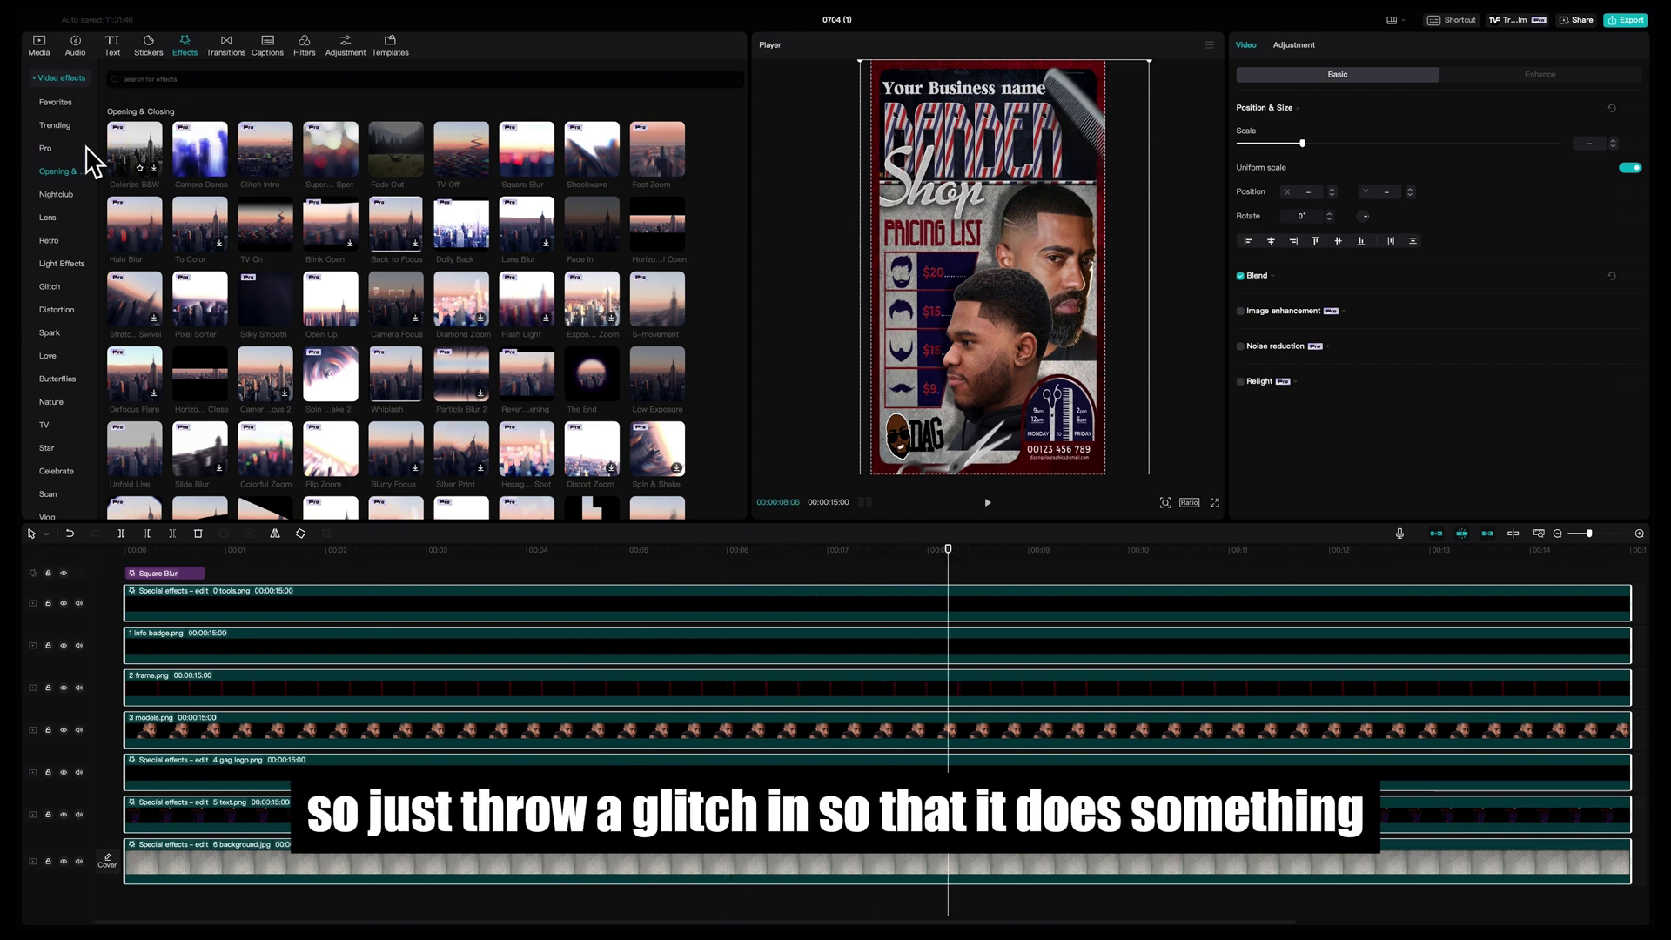
Add a Glitch Intro effect, preview it, and shift it to around 00:09
drag(266, 150, 1031, 572)
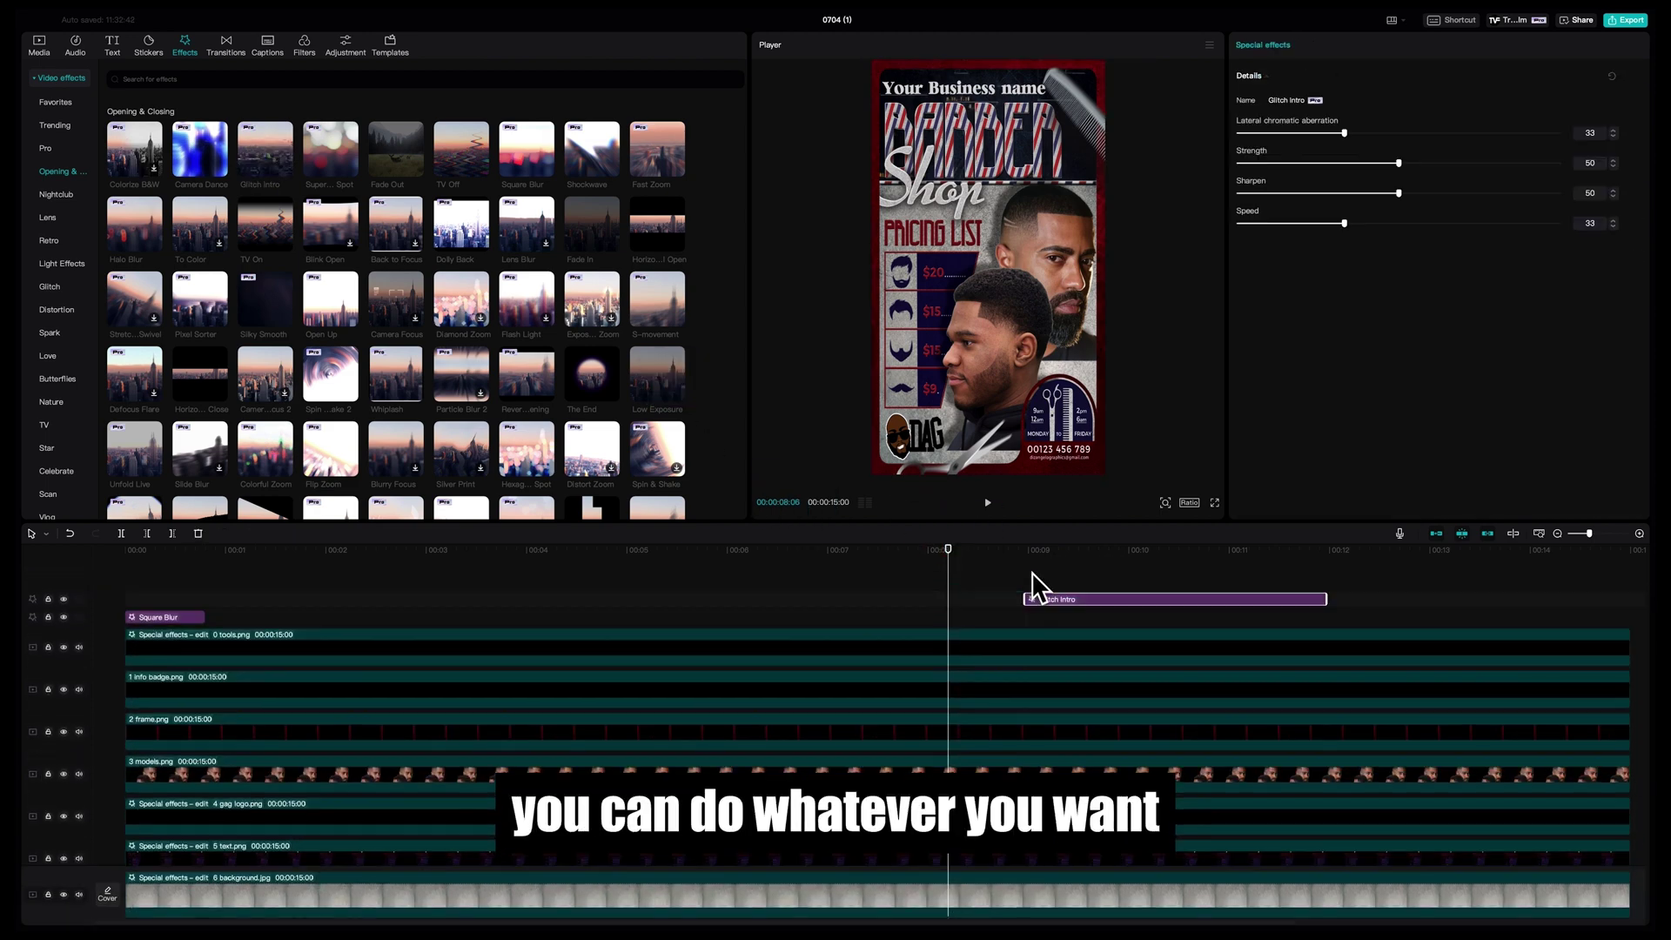
key(space)
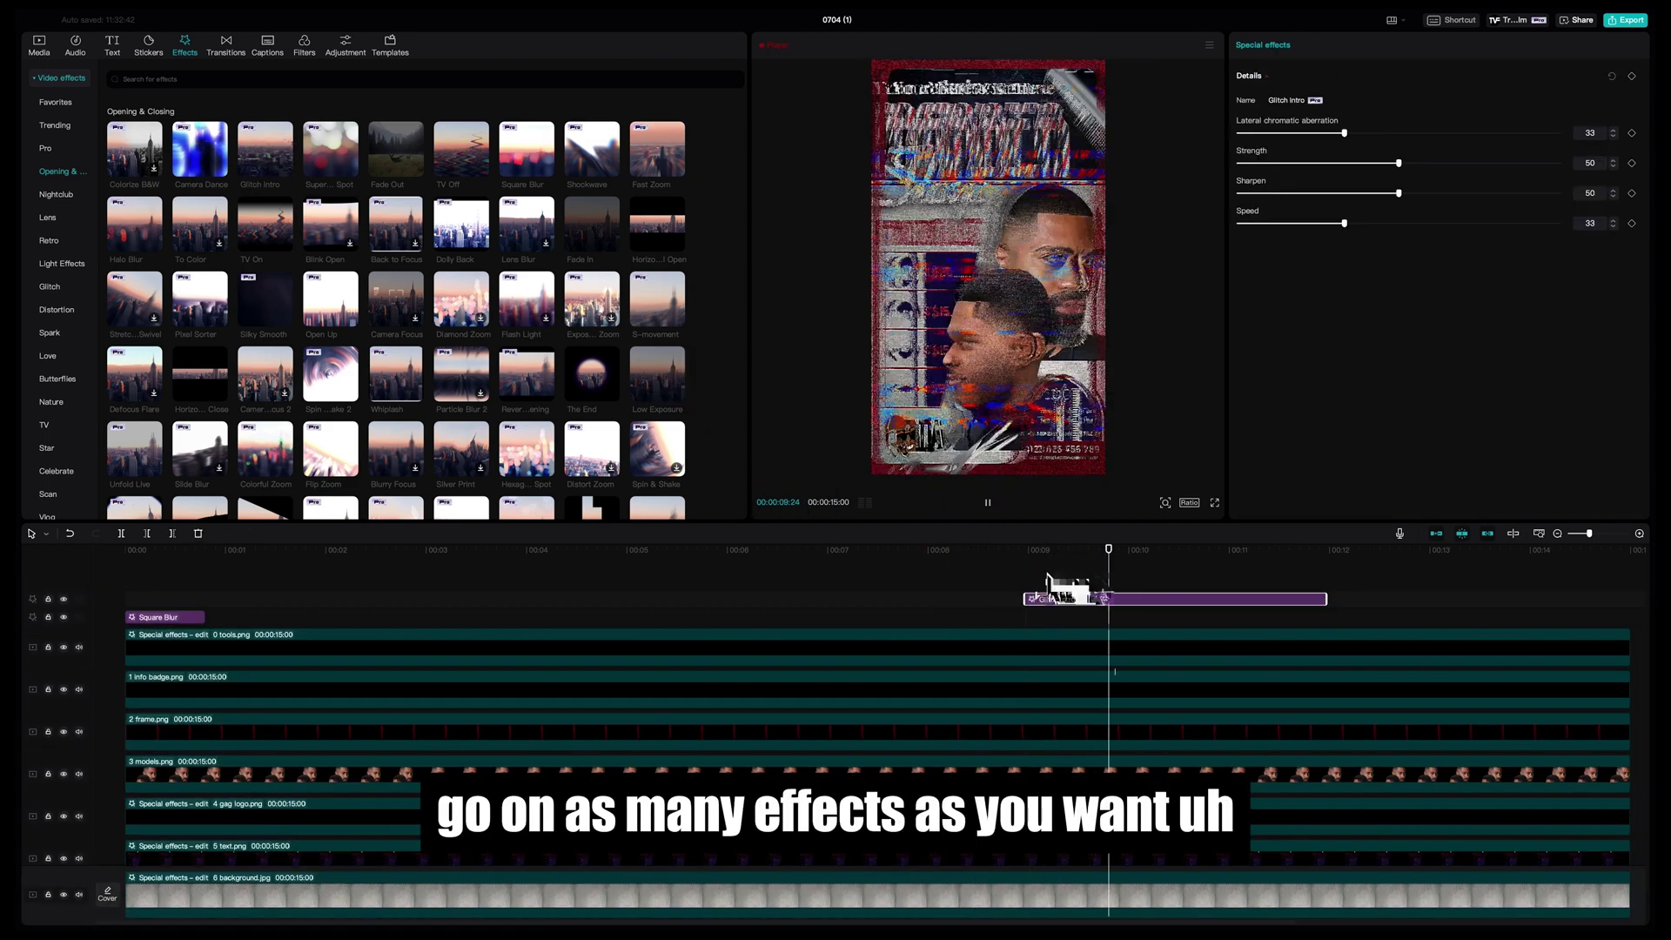
key(space)
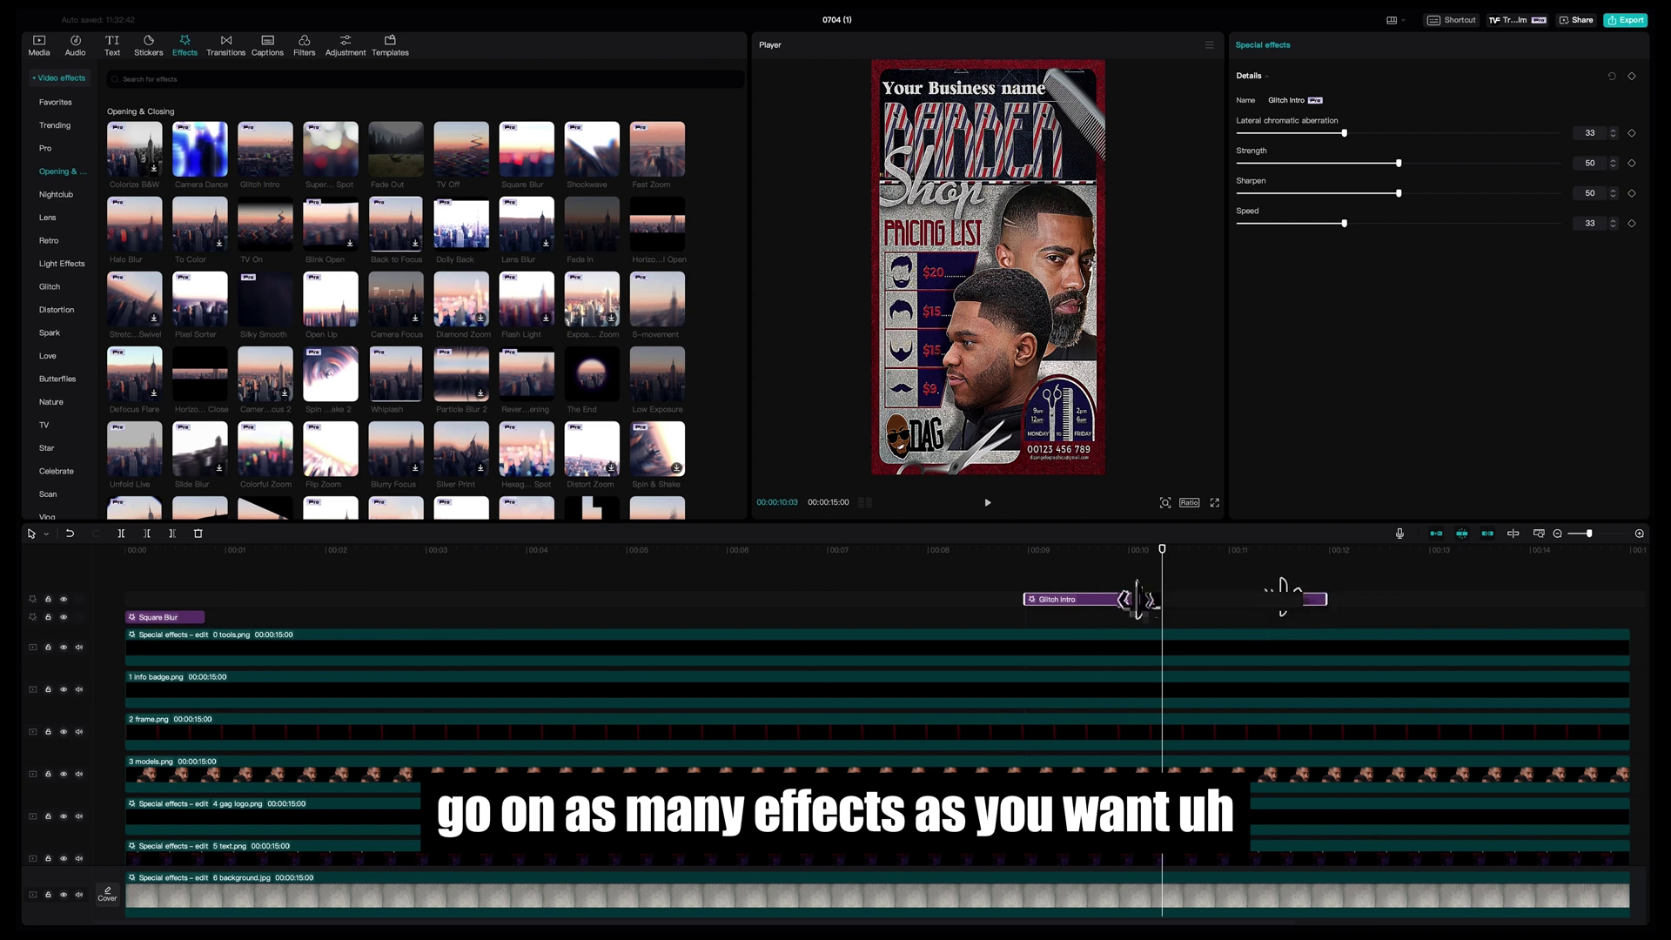
drag(1139, 601, 1172, 601)
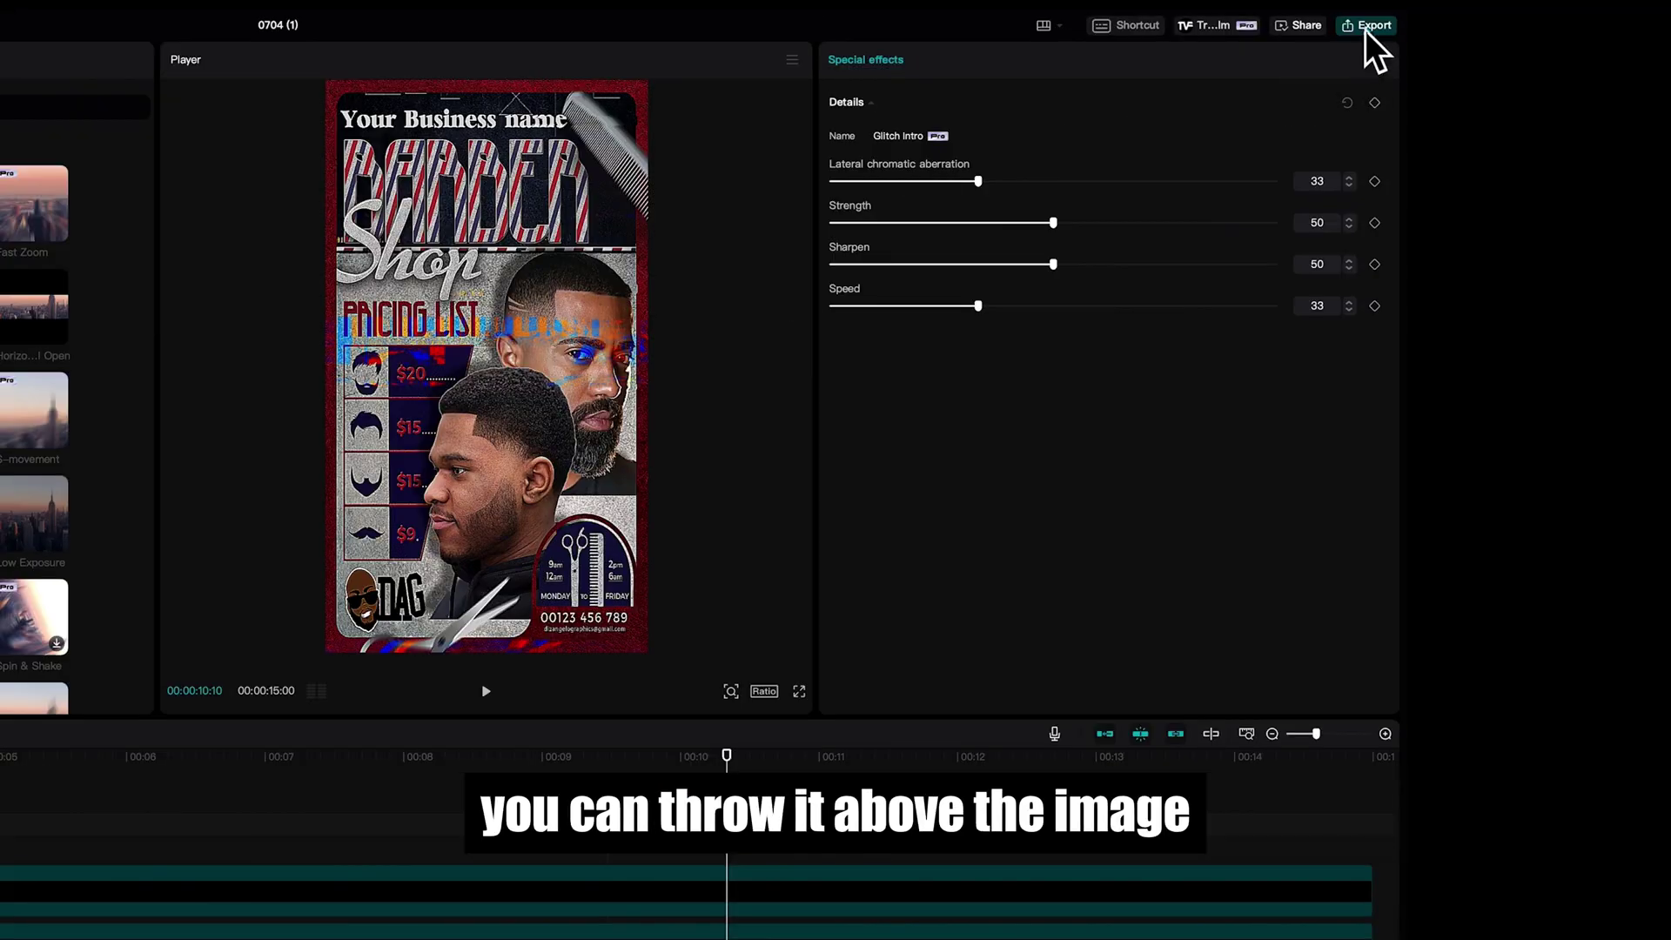
Title the export 'barber motion flyer' and set the output resolution to 4K
click(1367, 25)
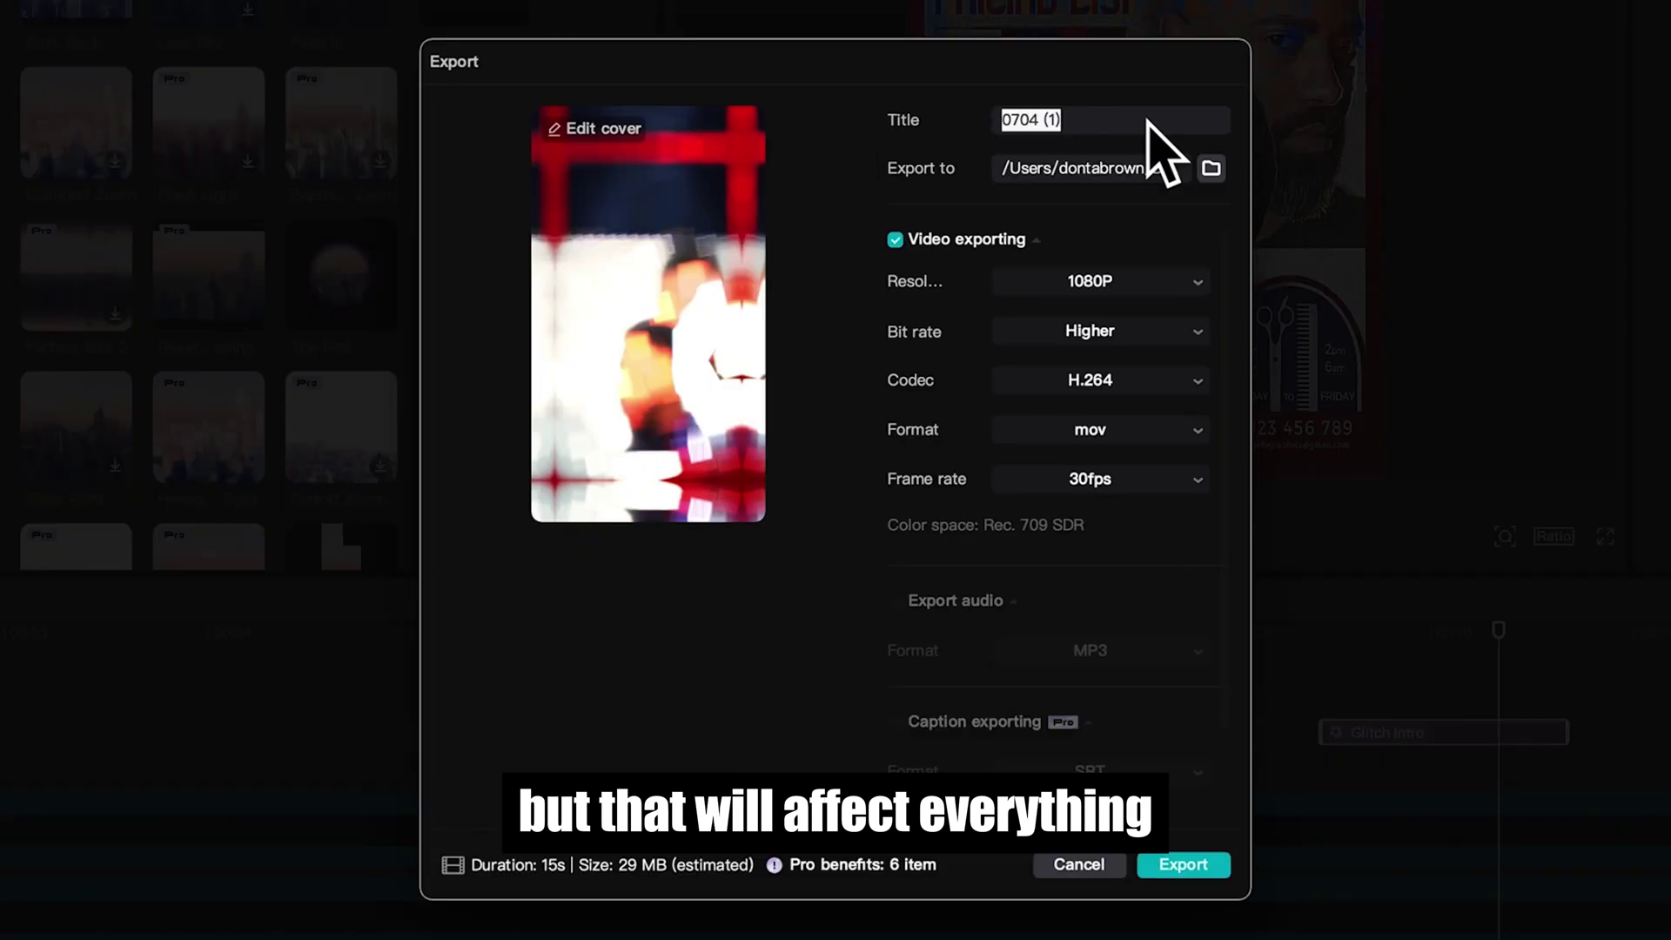
text(barb)
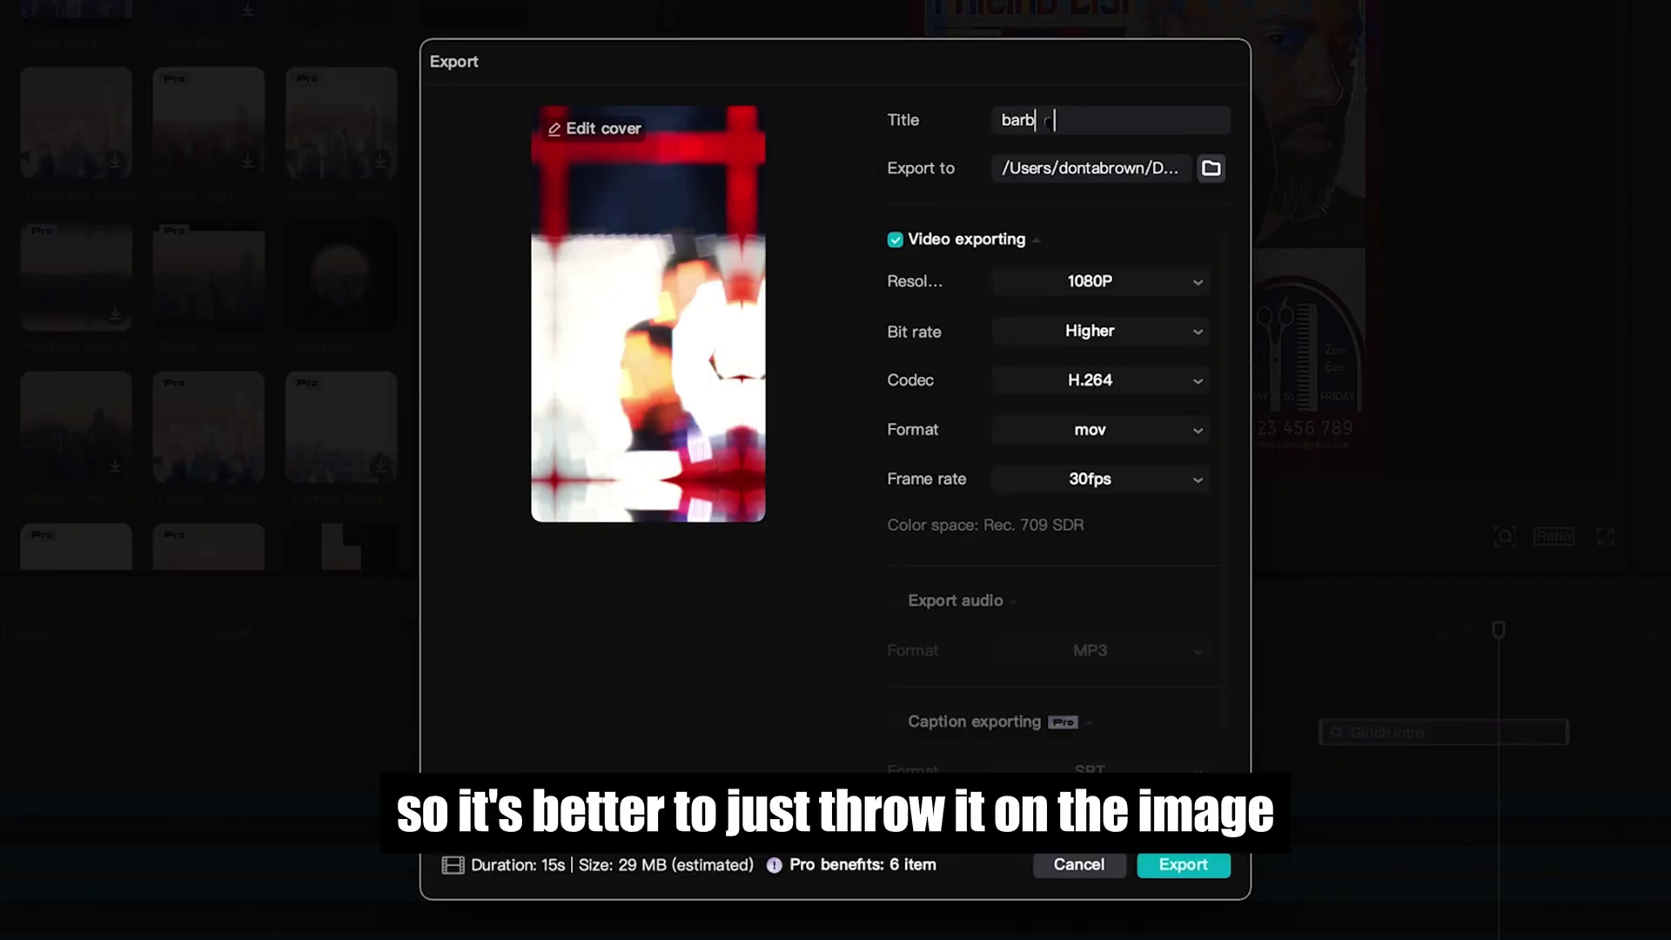
text(er motion lo)
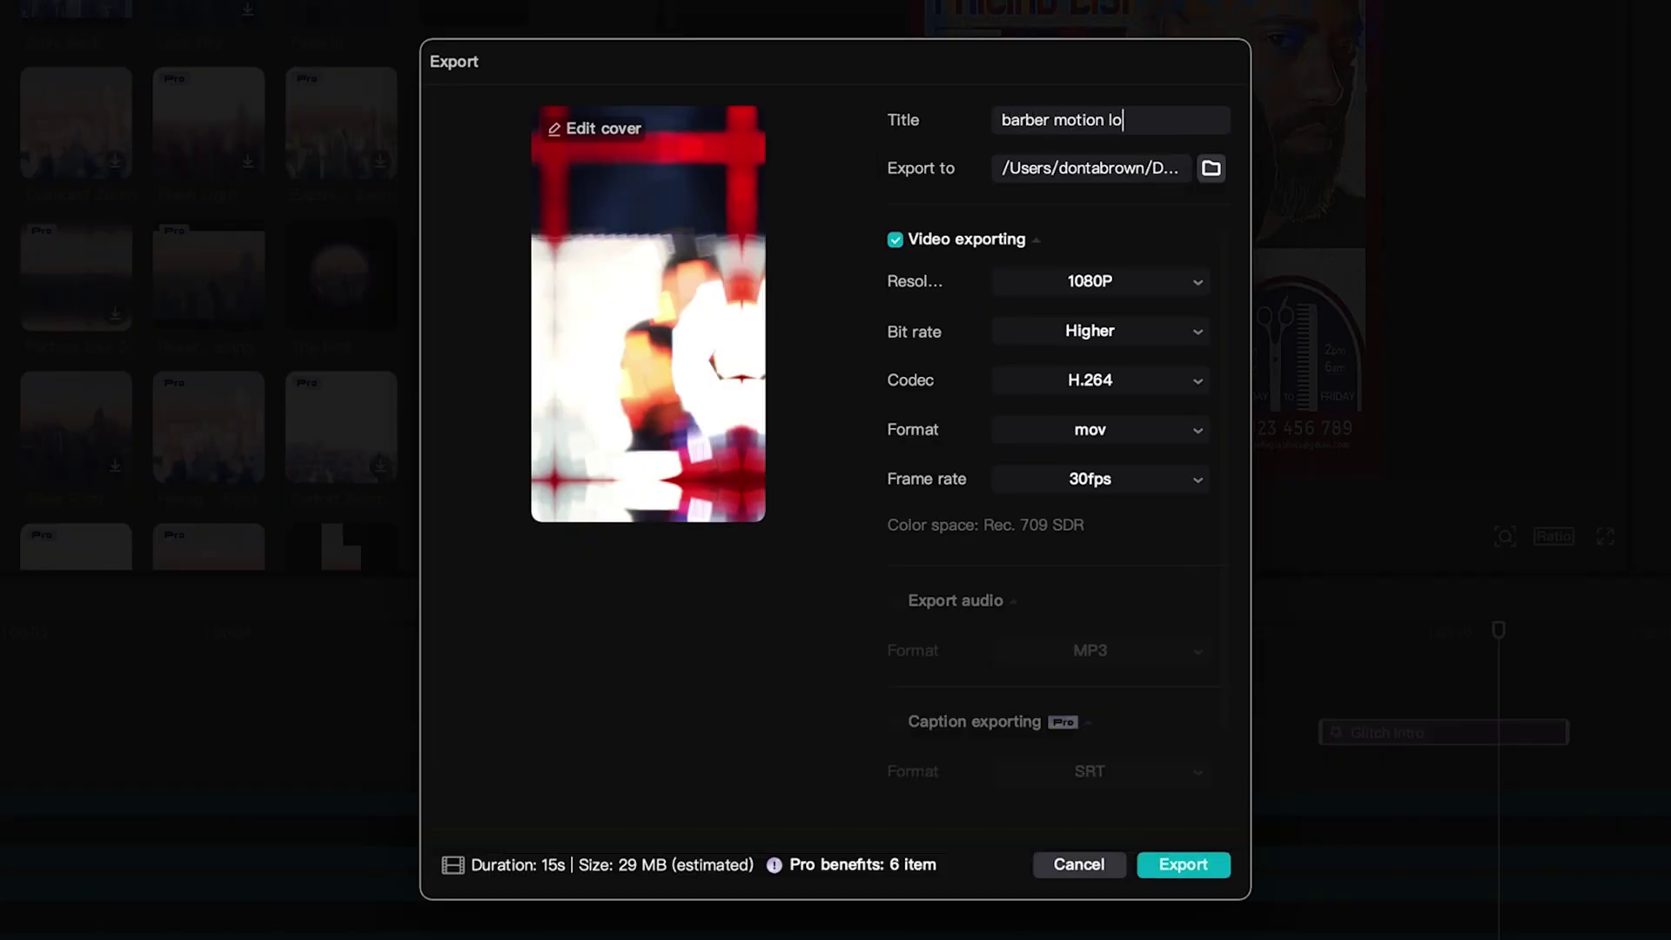
key(BackSpace)
key(BackSpace)
text(flyer)
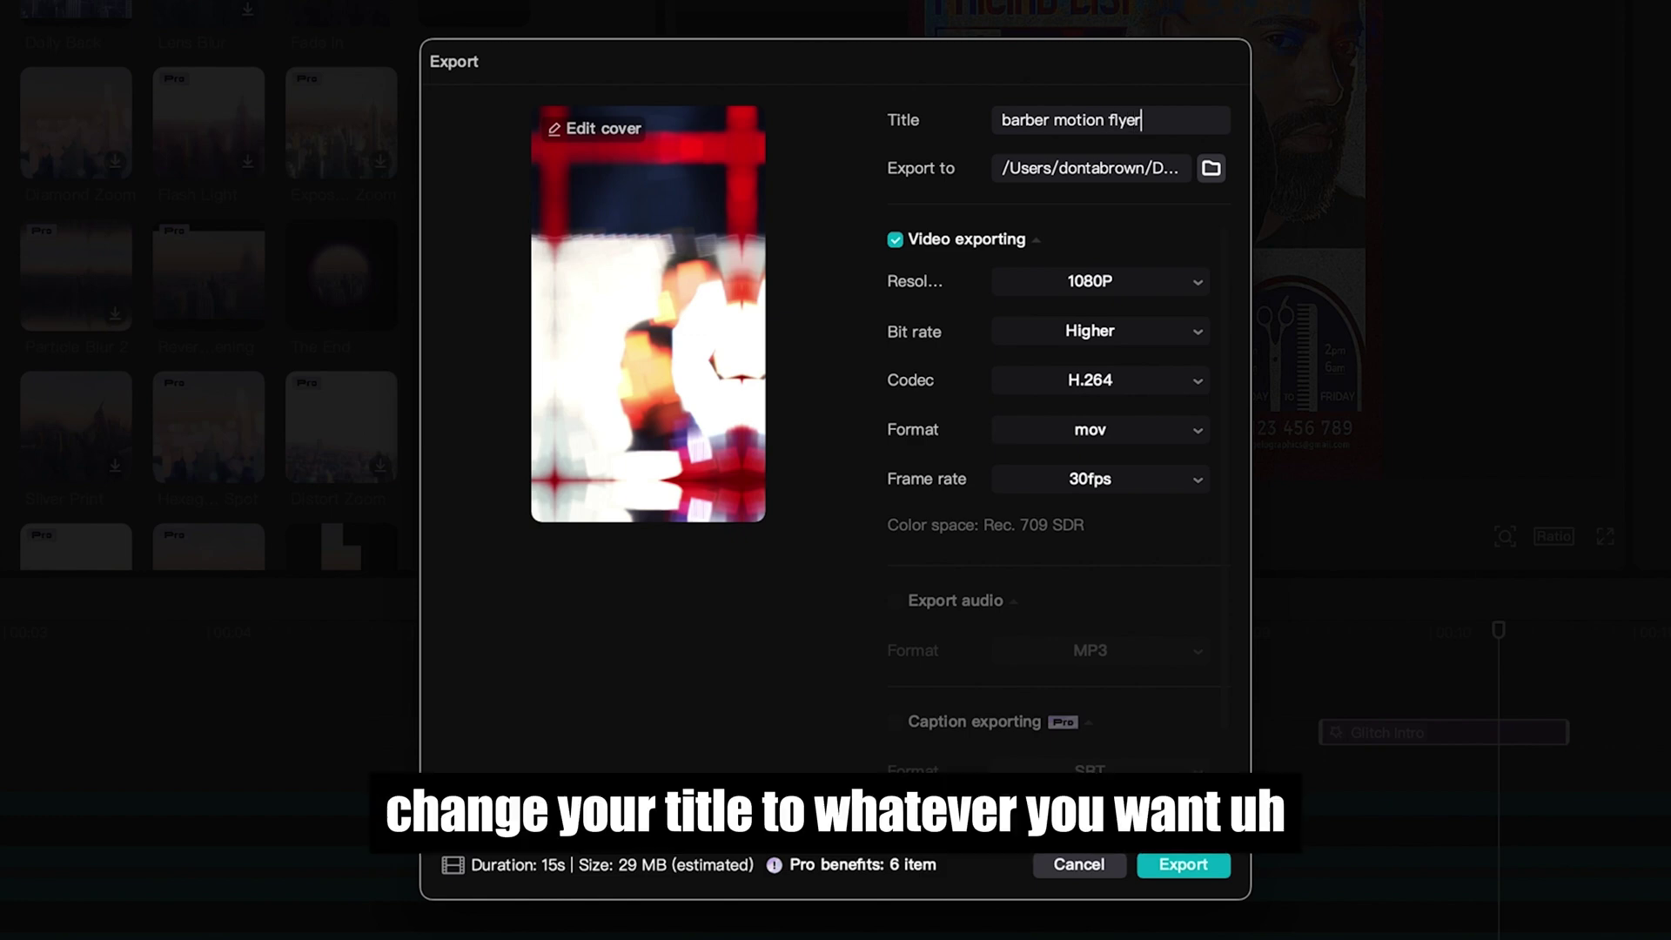
click(1199, 280)
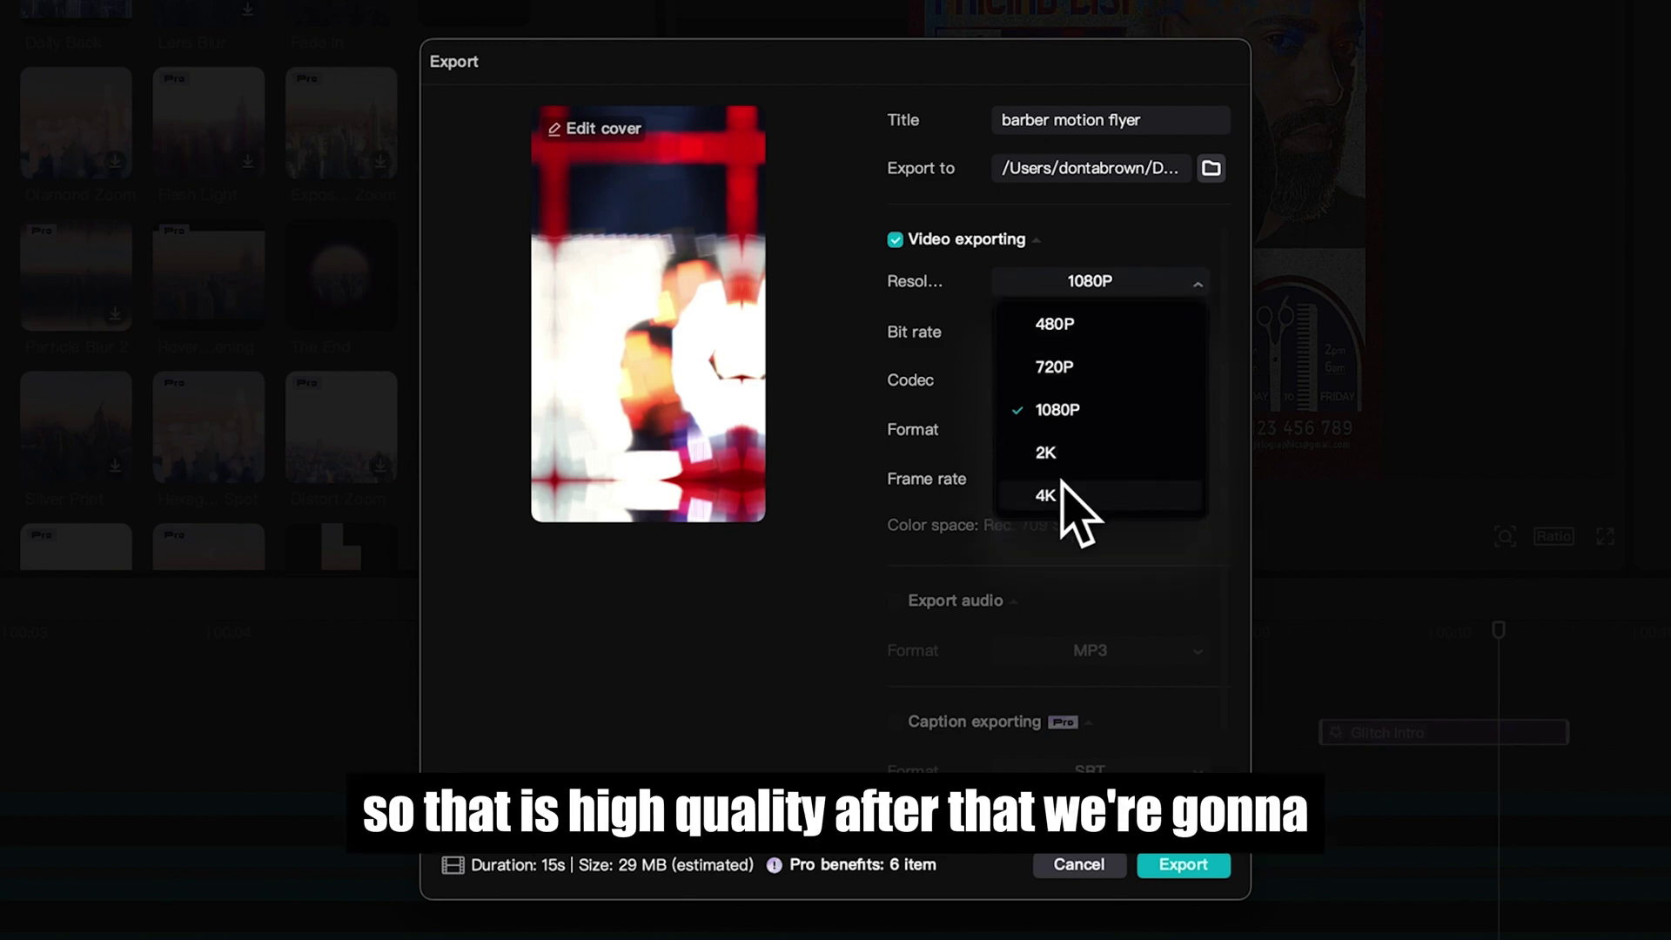
key(Escape)
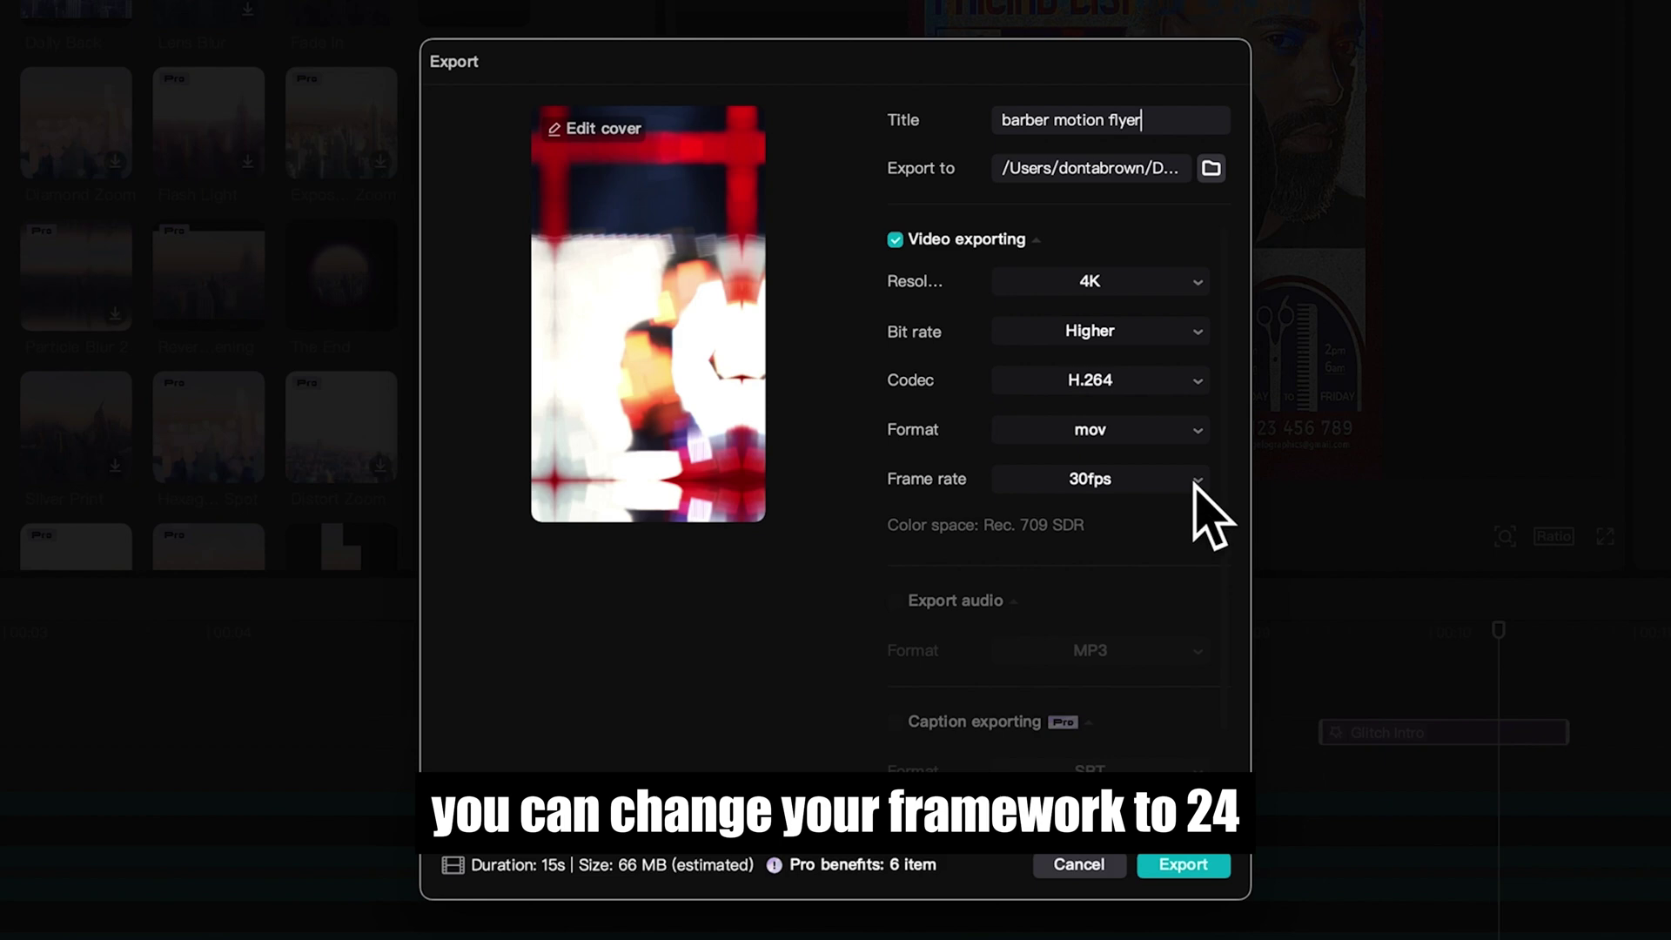
Start rendering barber motion flyer as a 4K, 30fps video
click(1186, 864)
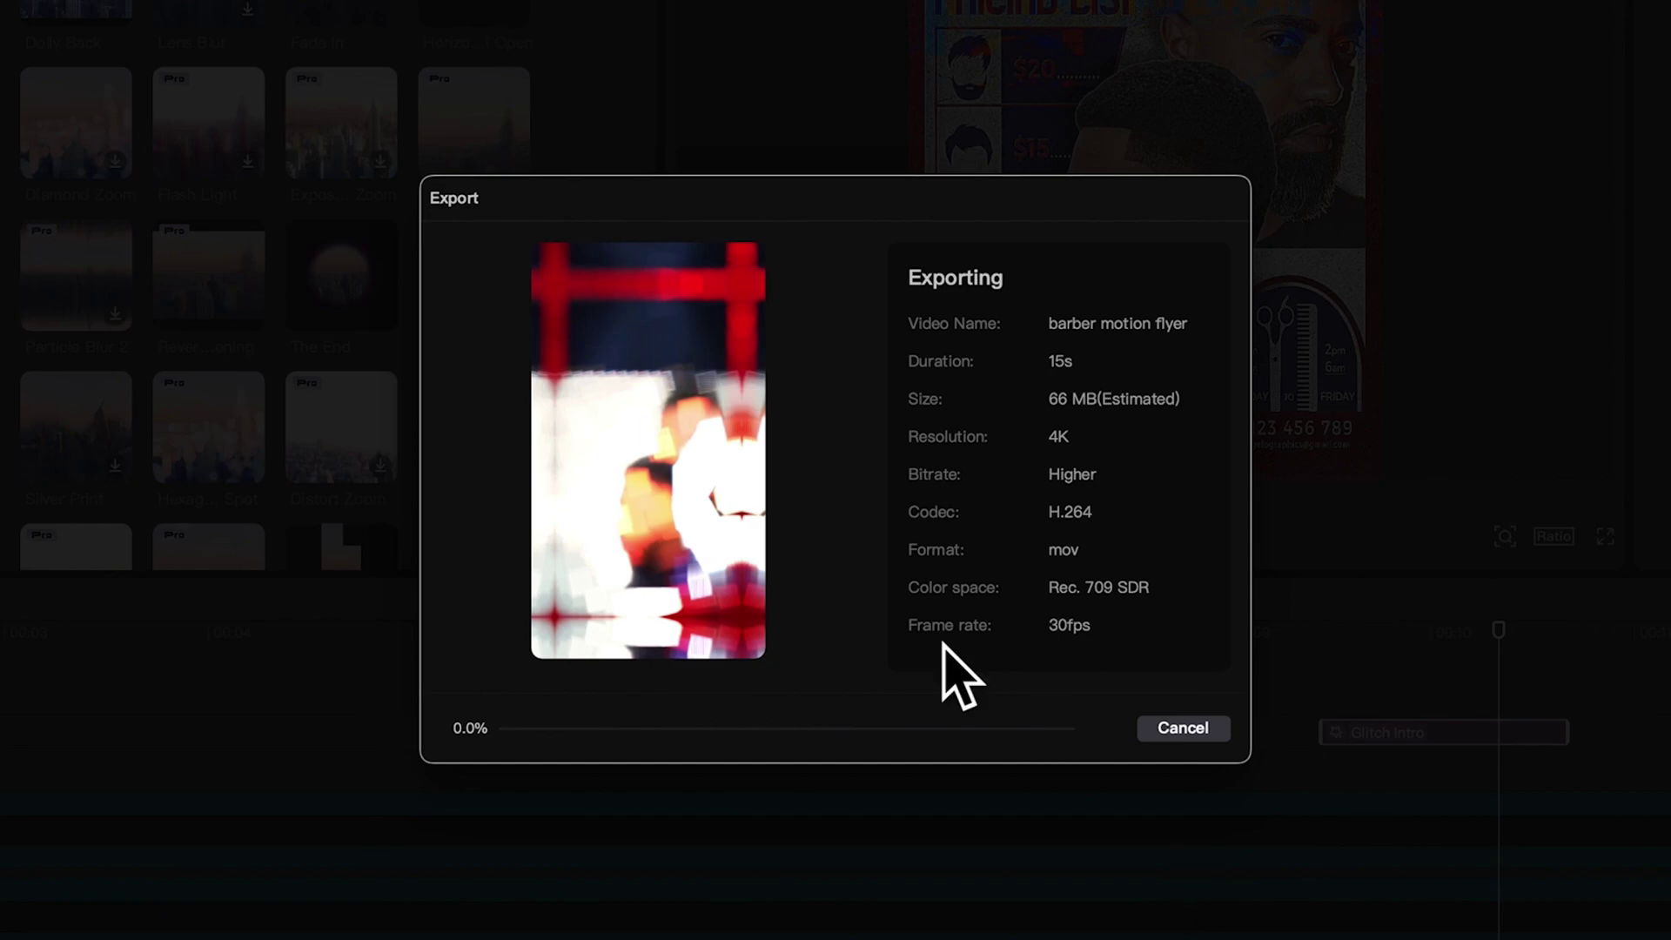